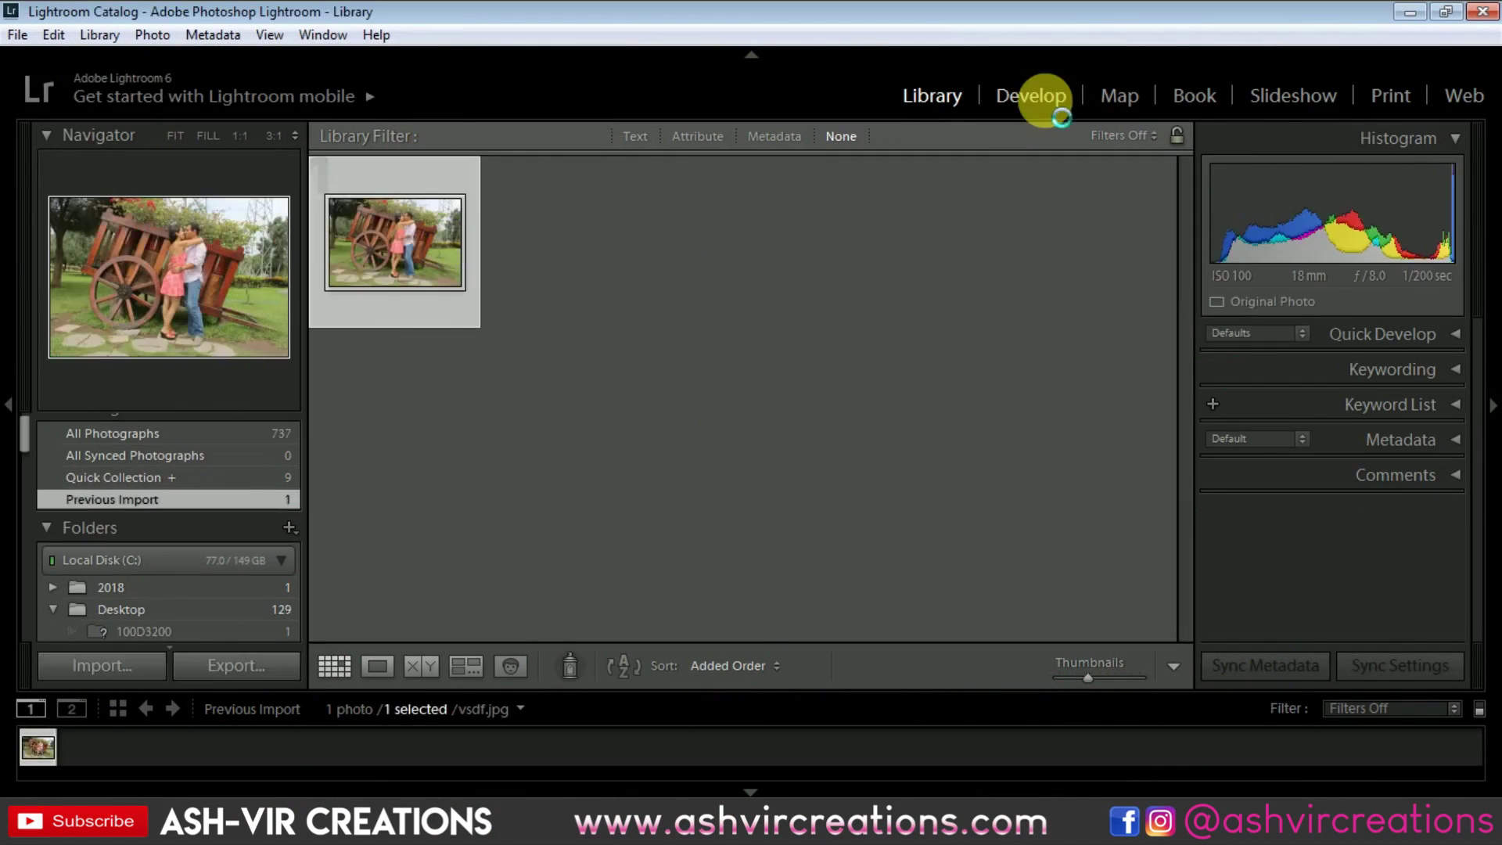
Open the photo in Develop and adjust the red, green and blue primaries in Camera Calibration, with the blue primary hue at -50
left_click(1062, 116)
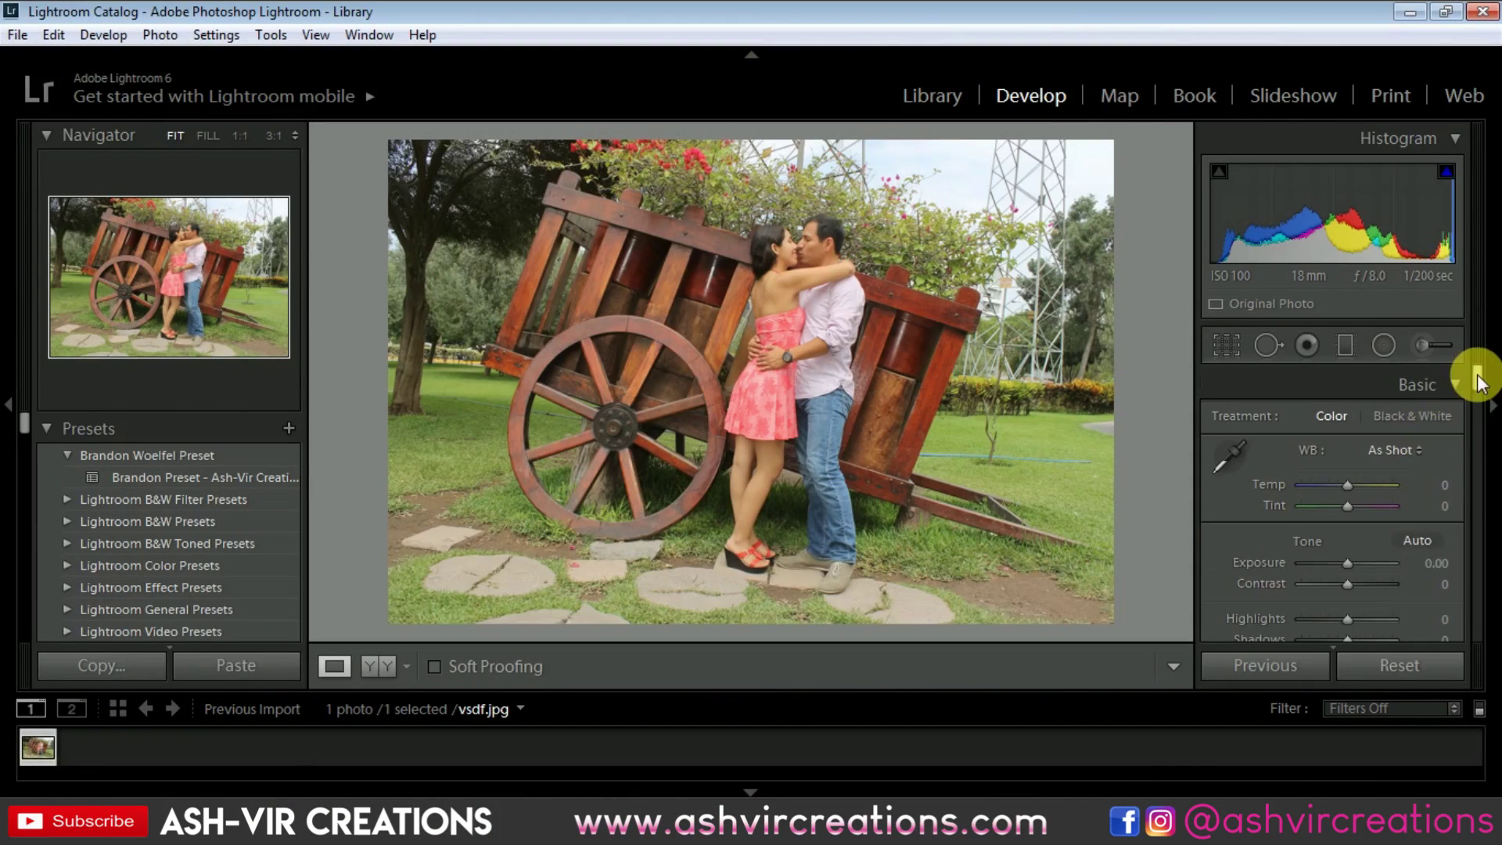
left_click_drag(1476, 376, 1441, 603)
left_click_drag(1347, 597, 1324, 597)
left_click_drag(1364, 443, 1357, 462)
left_click_drag(1347, 520, 1358, 597)
Darken the photo's edges with a vignette and adjust the HSL colors, setting the green hue to +82 and raising green saturation
scroll(1461, 463, "up", 5)
scroll(1462, 463, "down", 5)
scroll(1408, 510, "up", 3)
left_click_drag(1350, 537, 1450, 566)
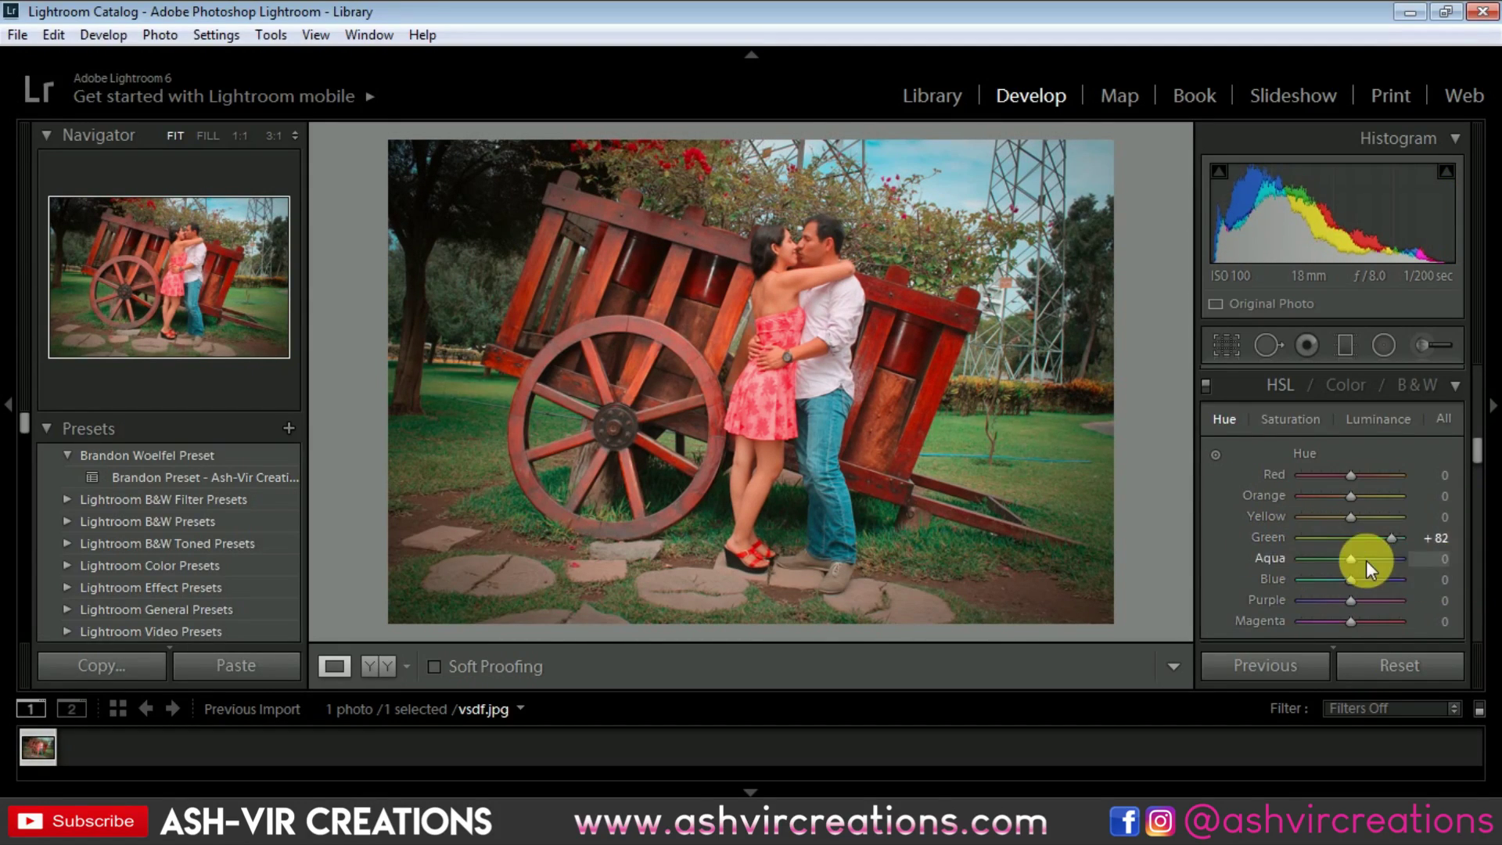
left_click(1290, 418)
left_click_drag(1351, 538, 1335, 582)
Set Contrast to +26, Shadows to -36, Whites to -26 and Blacks to +21, with Temp at -10 and Tint at -21
scroll(1408, 512, "up", 5)
left_click_drag(1347, 602, 1357, 602)
left_click_drag(1347, 406, 1336, 427)
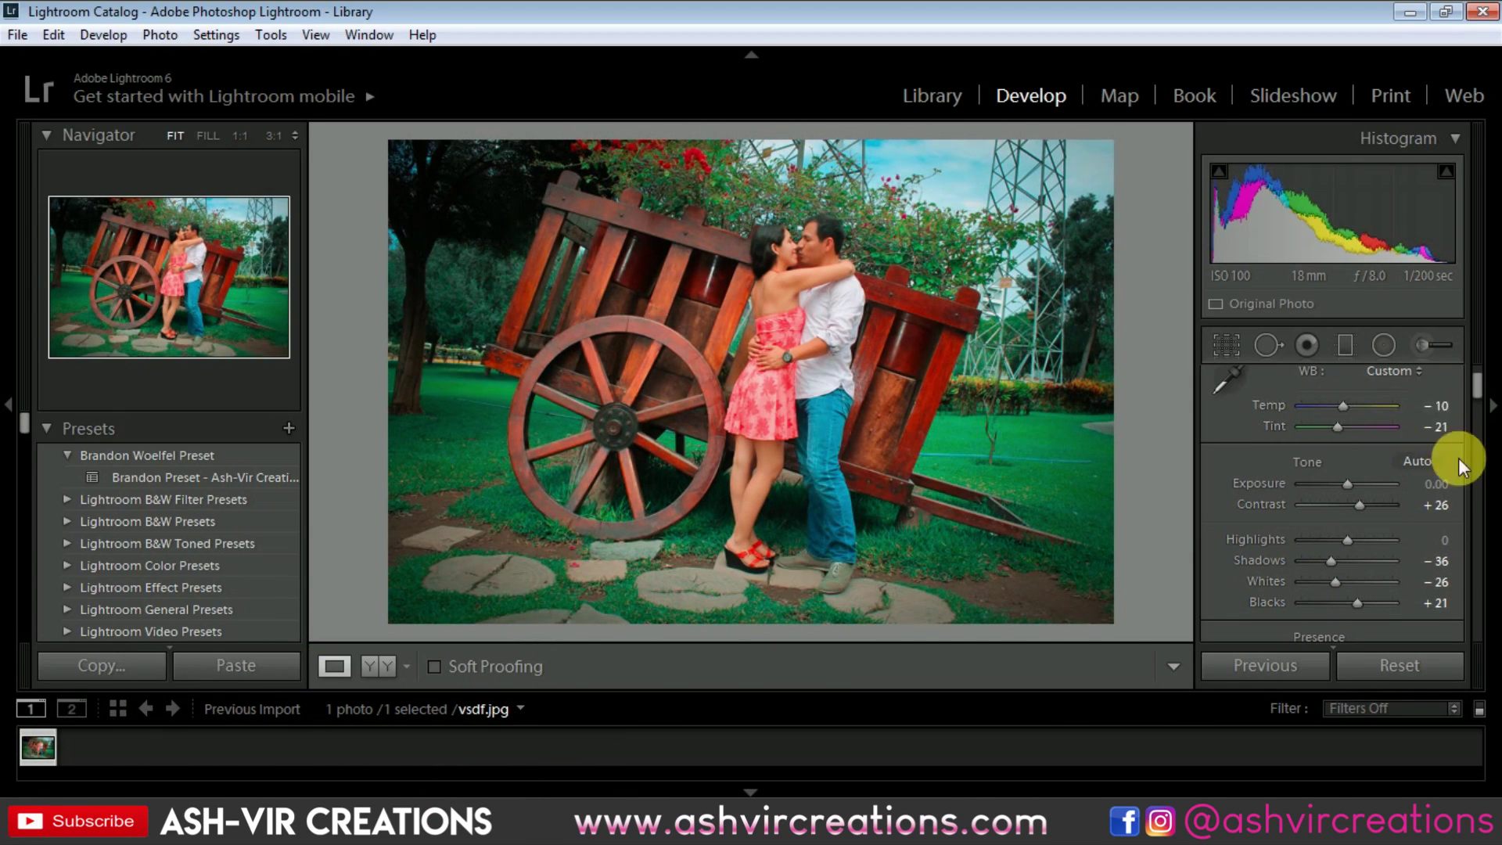
Add a lower and an upper point to the tone curve and raise its black point for faded shadows
scroll(1458, 458, "down", 5)
left_click(1288, 565)
left_click(1377, 476)
left_click_drag(1244, 609, 1359, 572)
Tint the photo with split toning by adjusting hue and saturation for the shadows and highlights
scroll(1452, 472, "down", 10)
left_click_drag(1300, 593, 1357, 573)
left_click_drag(1300, 481, 1322, 481)
left_click_drag(1300, 460, 1324, 481)
Draw a radial filter over the sky above the couple with Temp 13 and Exposure -0.92, and resize its ellipse
key("shift+m")
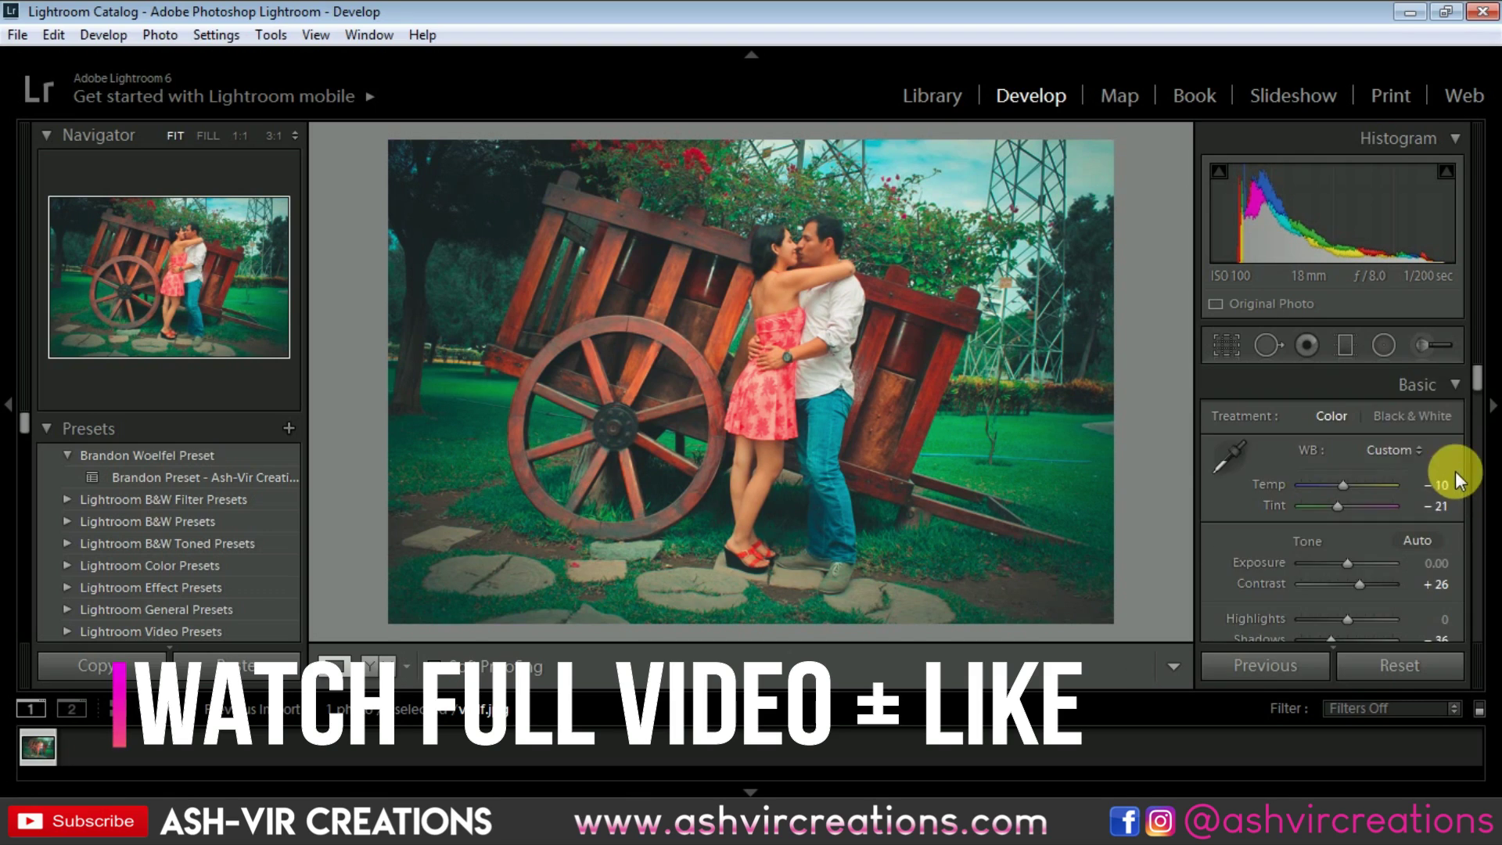
left_click_drag(952, 167, 1082, 263)
left_click_drag(1346, 501, 1342, 501)
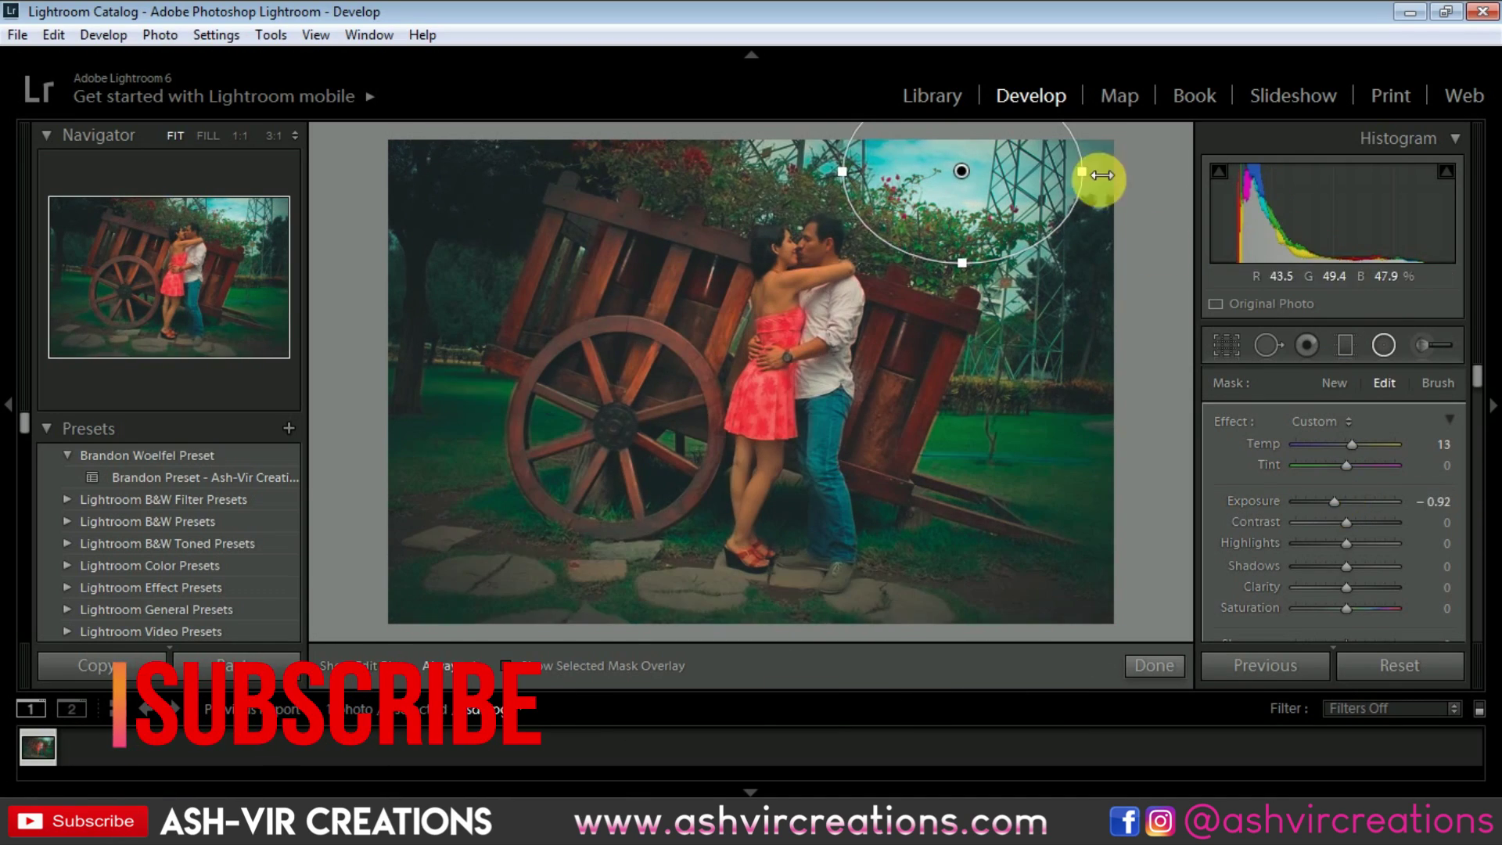
left_click_drag(1095, 175, 1141, 197)
Lower the radial filter's exposure further, fine-tune its saturation, and finish the filter
left_click_drag(1344, 501, 1306, 557)
left_click_drag(1346, 608, 1350, 608)
mouse_move(1477, 376)
left_mouse_down()
mouse_move(1477, 452)
mouse_move(1477, 396)
left_mouse_up()
left_click_drag(1354, 556, 1378, 558)
left_click(1434, 615)
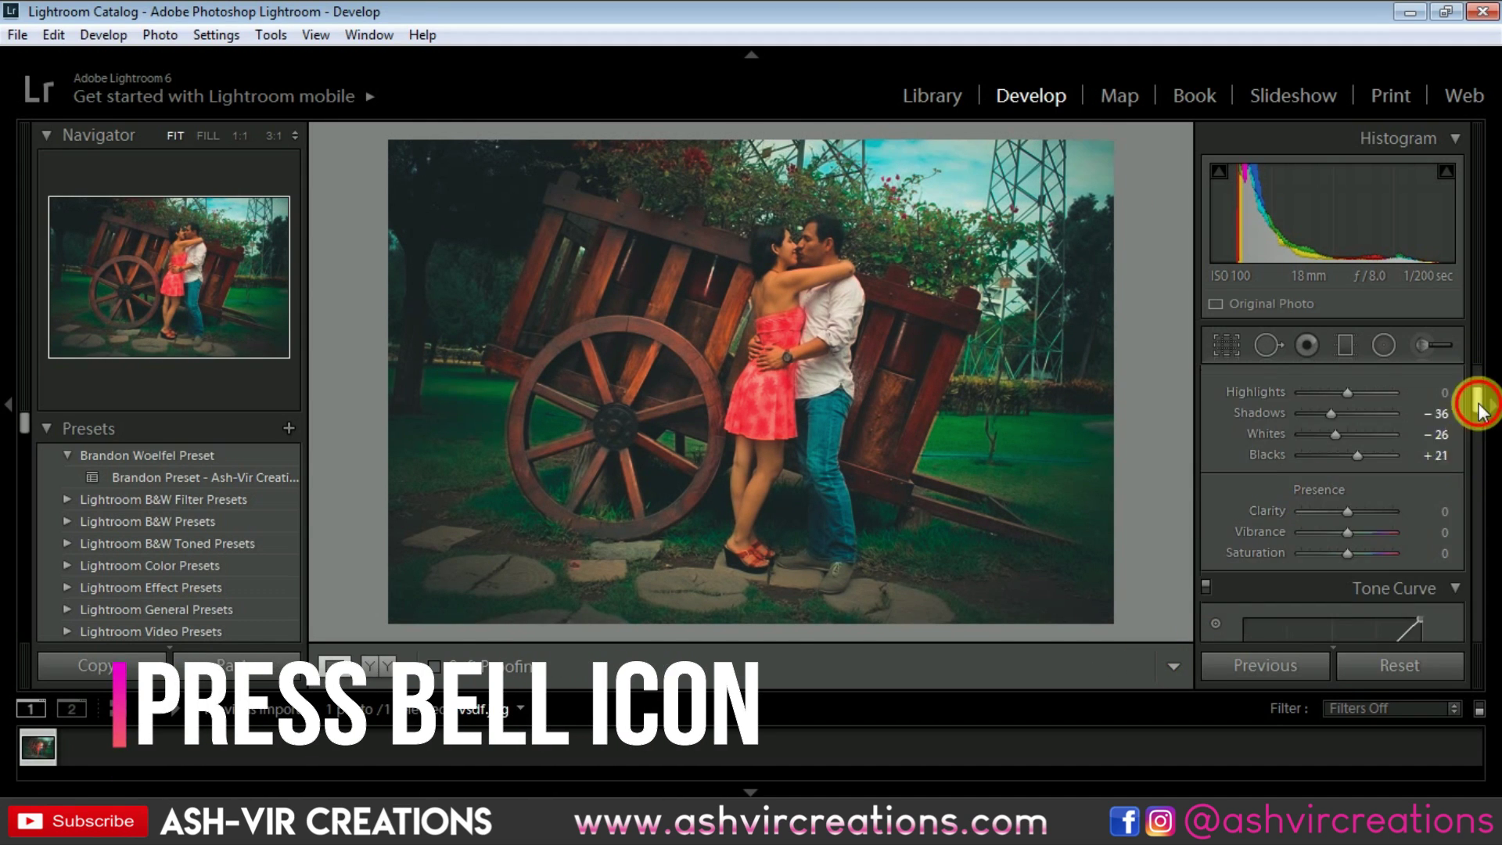
Compare the before and after versions of the couple photo side by side, zoomed in and fitted to the view
scroll(1468, 402, "down", 3)
key("y")
left_click(905, 318)
left_click(207, 135)
left_click(976, 546)
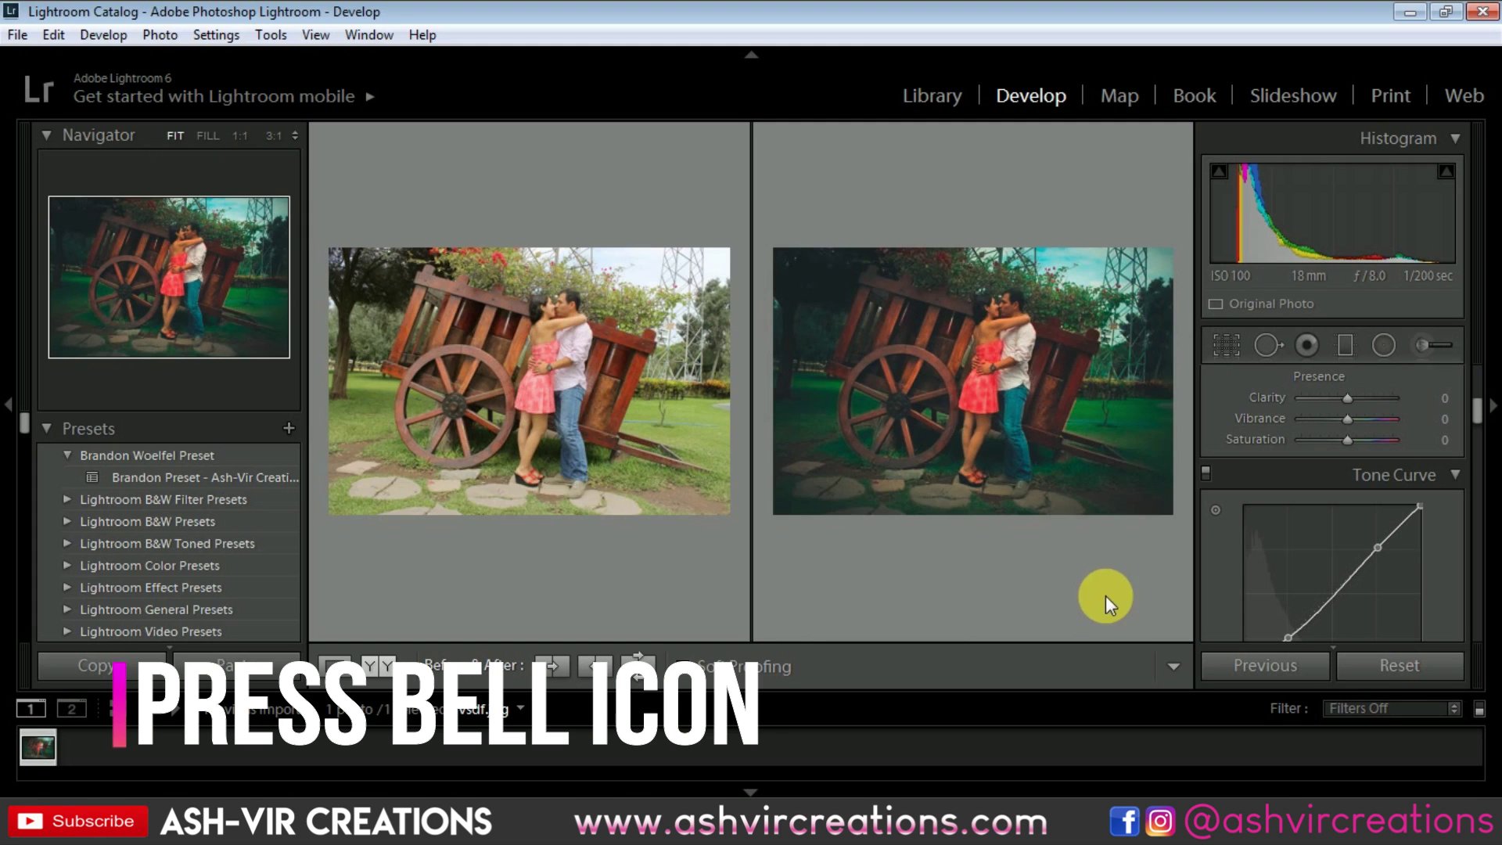
left_click(1143, 536)
left_click(177, 139)
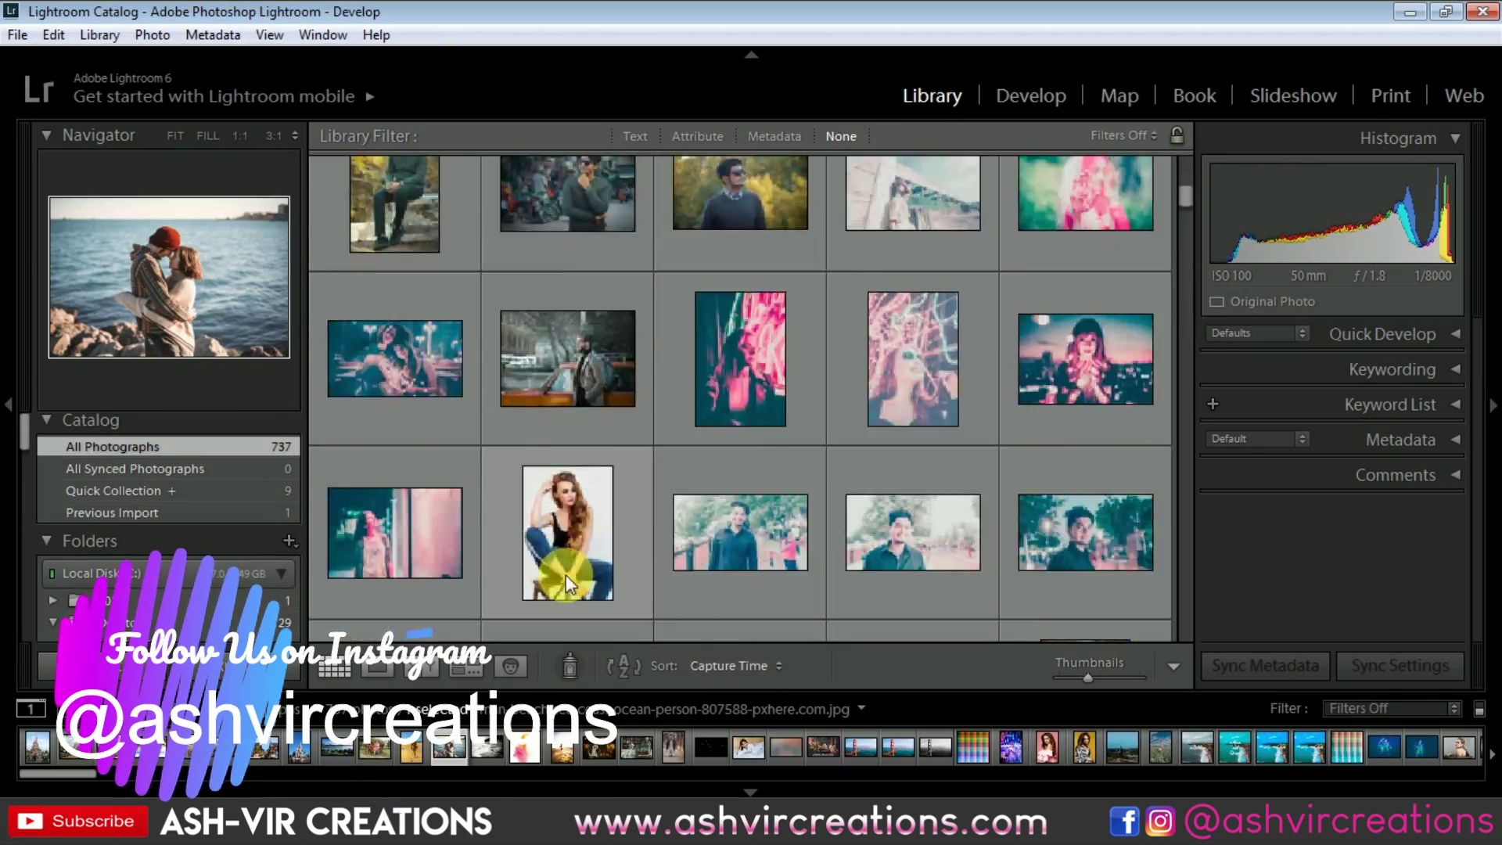
Browse all photographs in the library and compare before and after versions of the portrait of the woman wearing glasses
scroll(721, 468, "down", 10)
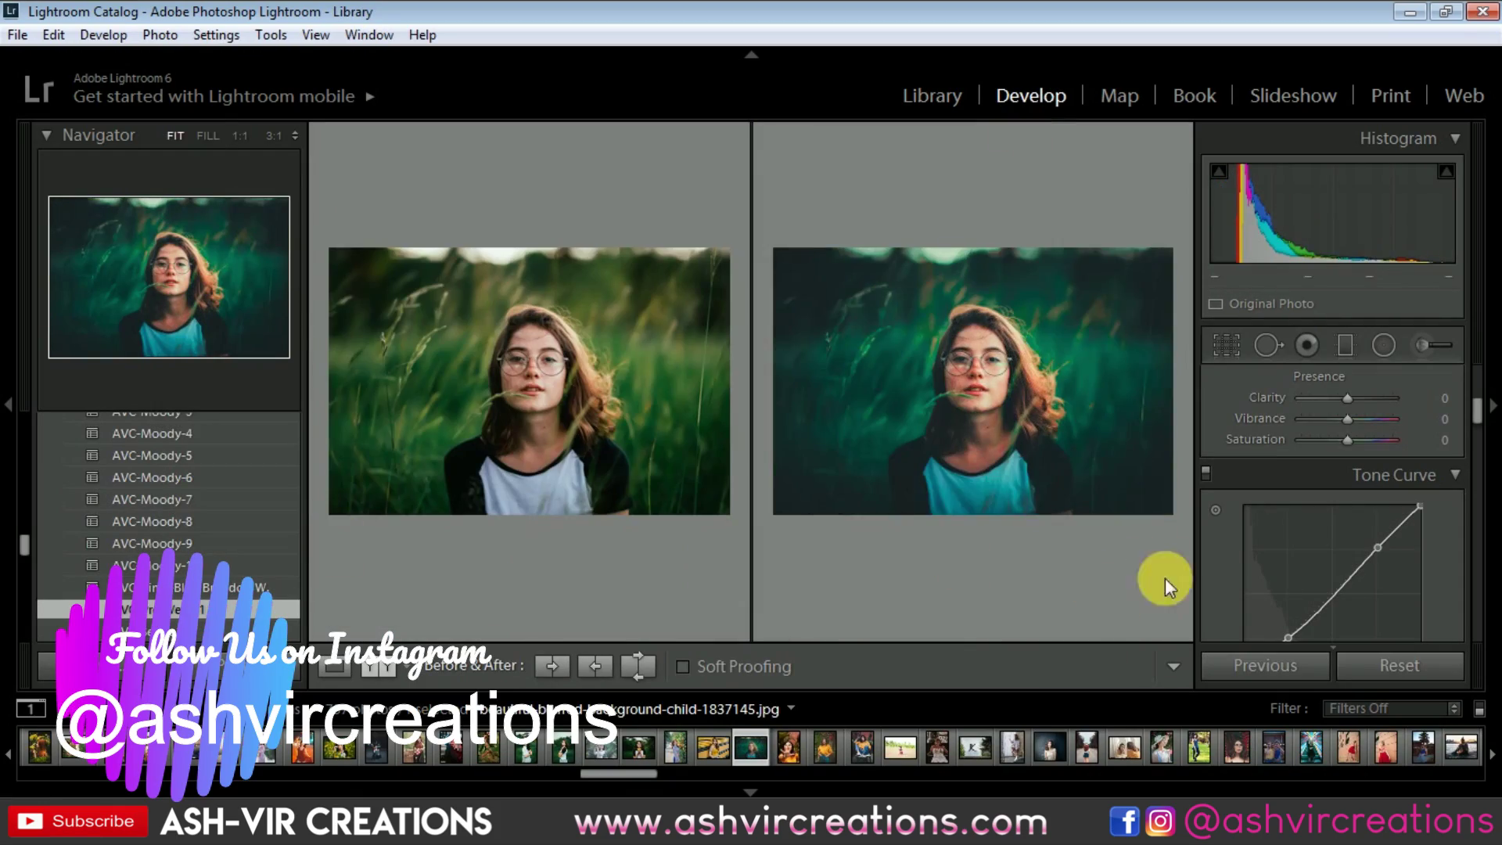
left_click(1106, 228)
left_click(175, 135)
left_click(825, 744)
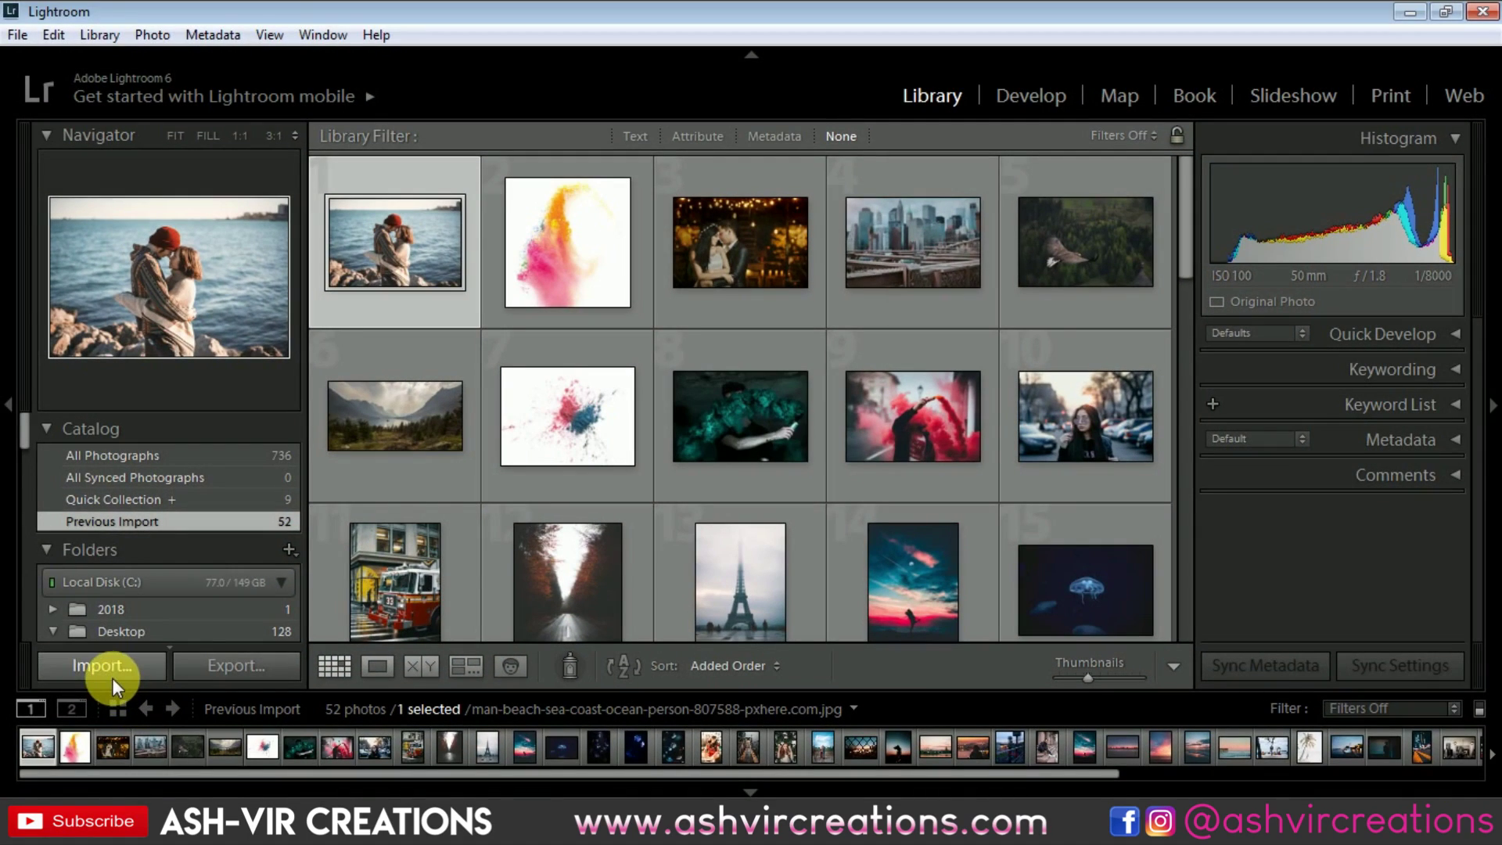
Import the couple photo vsdf.jpg into the catalog and open it in Develop
left_click(101, 670)
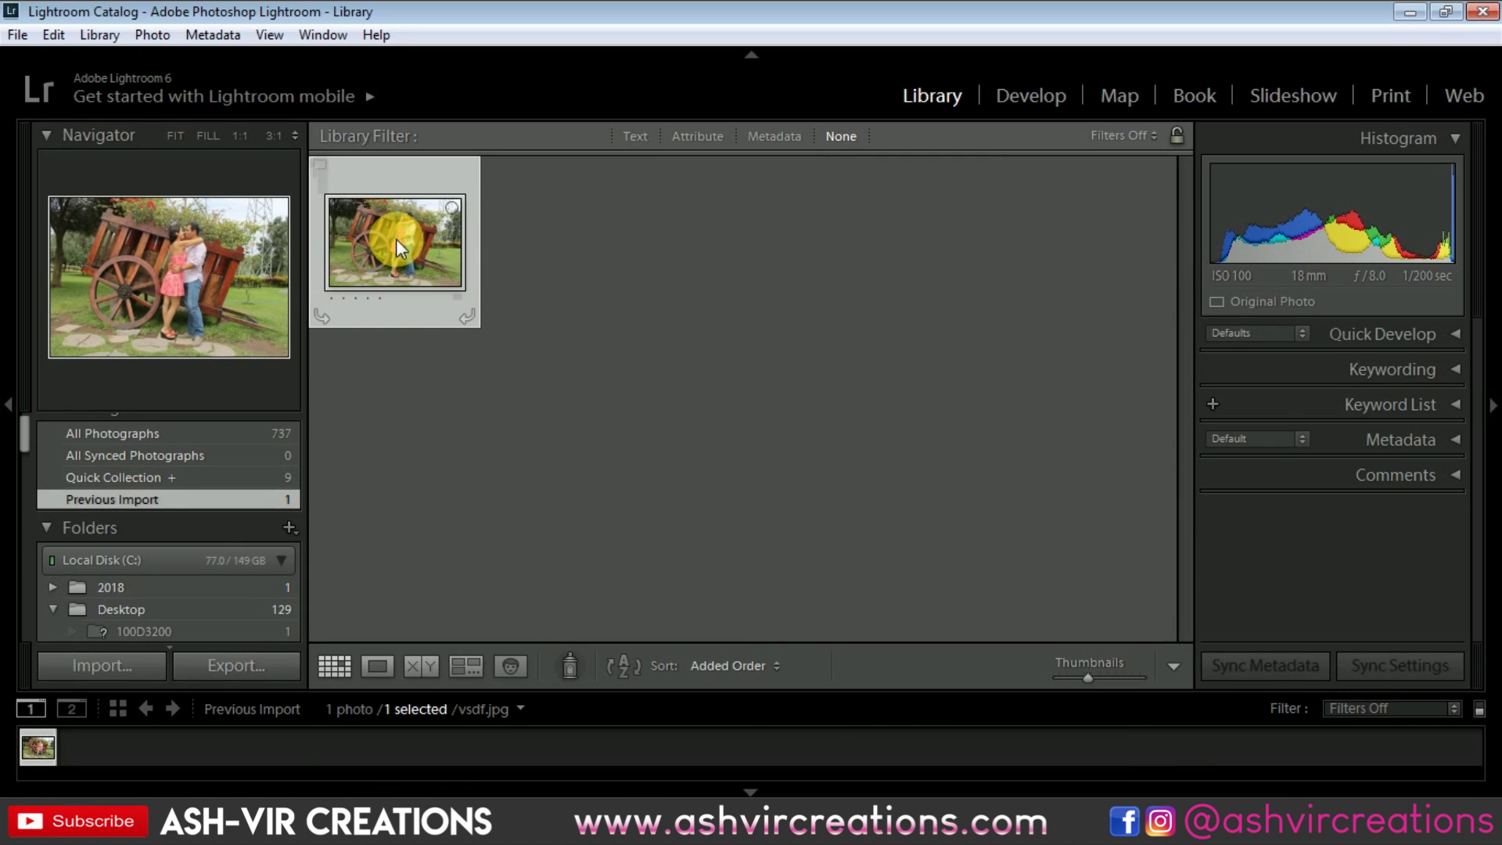
left_click(1045, 100)
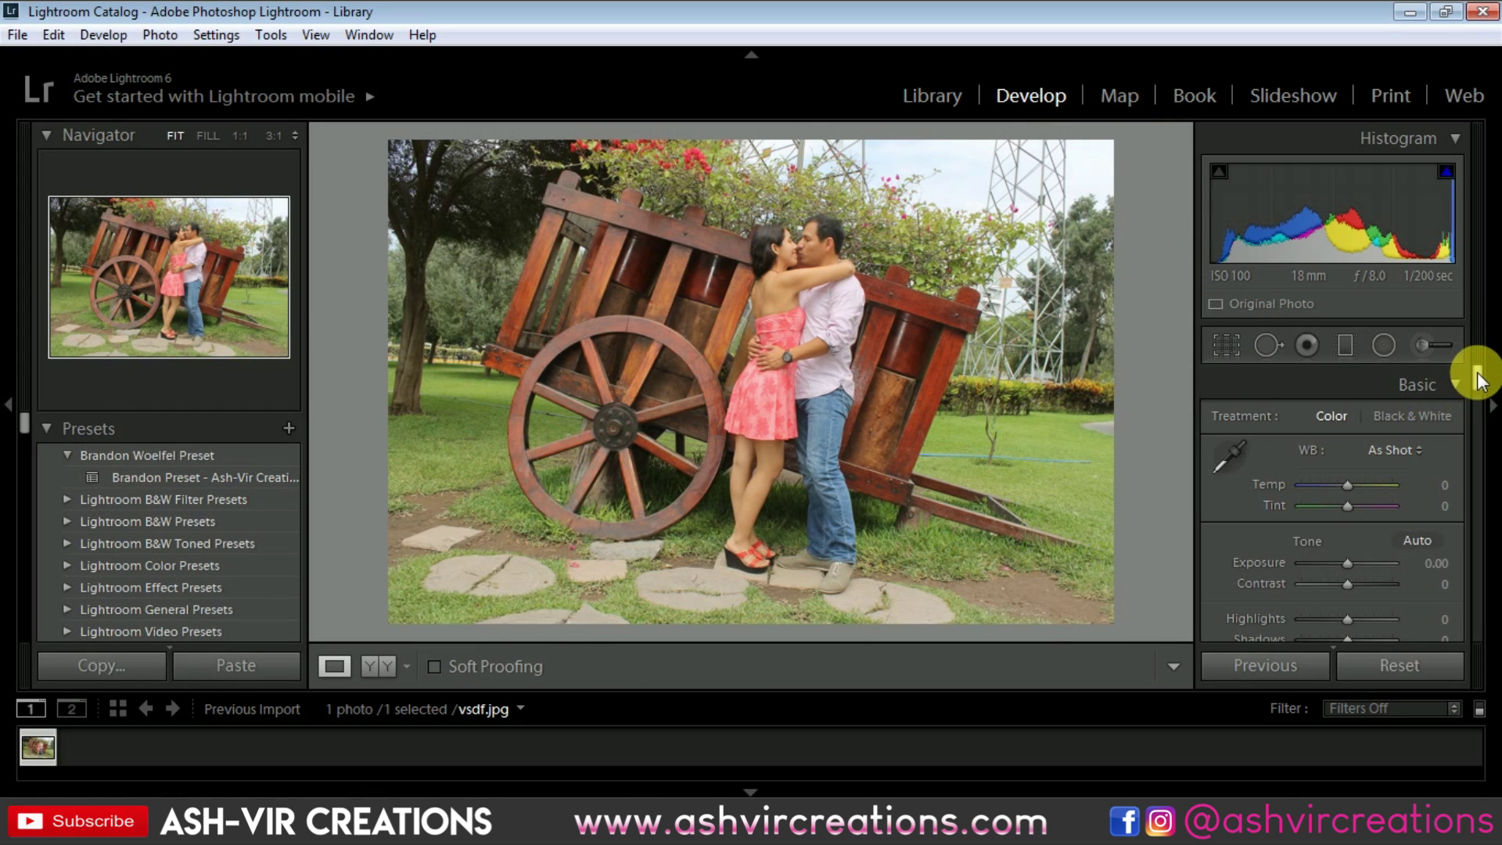
In Camera Calibration, set the blue primary hue to -50, slightly raise red primary hue and saturation, and adjust the green primary
left_click_drag(1477, 374, 1443, 627)
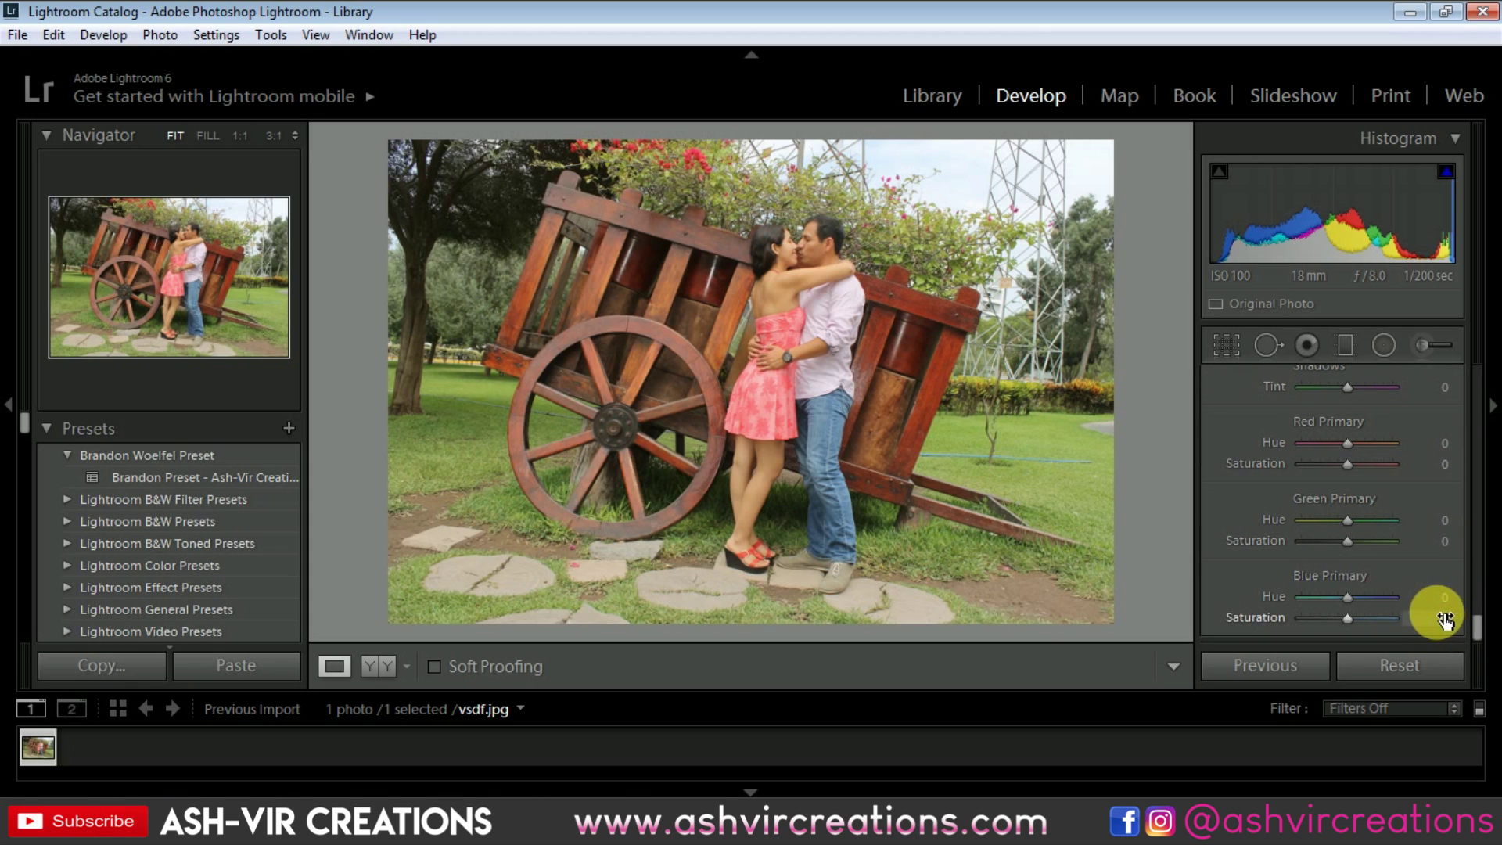
left_click_drag(1341, 595, 1321, 597)
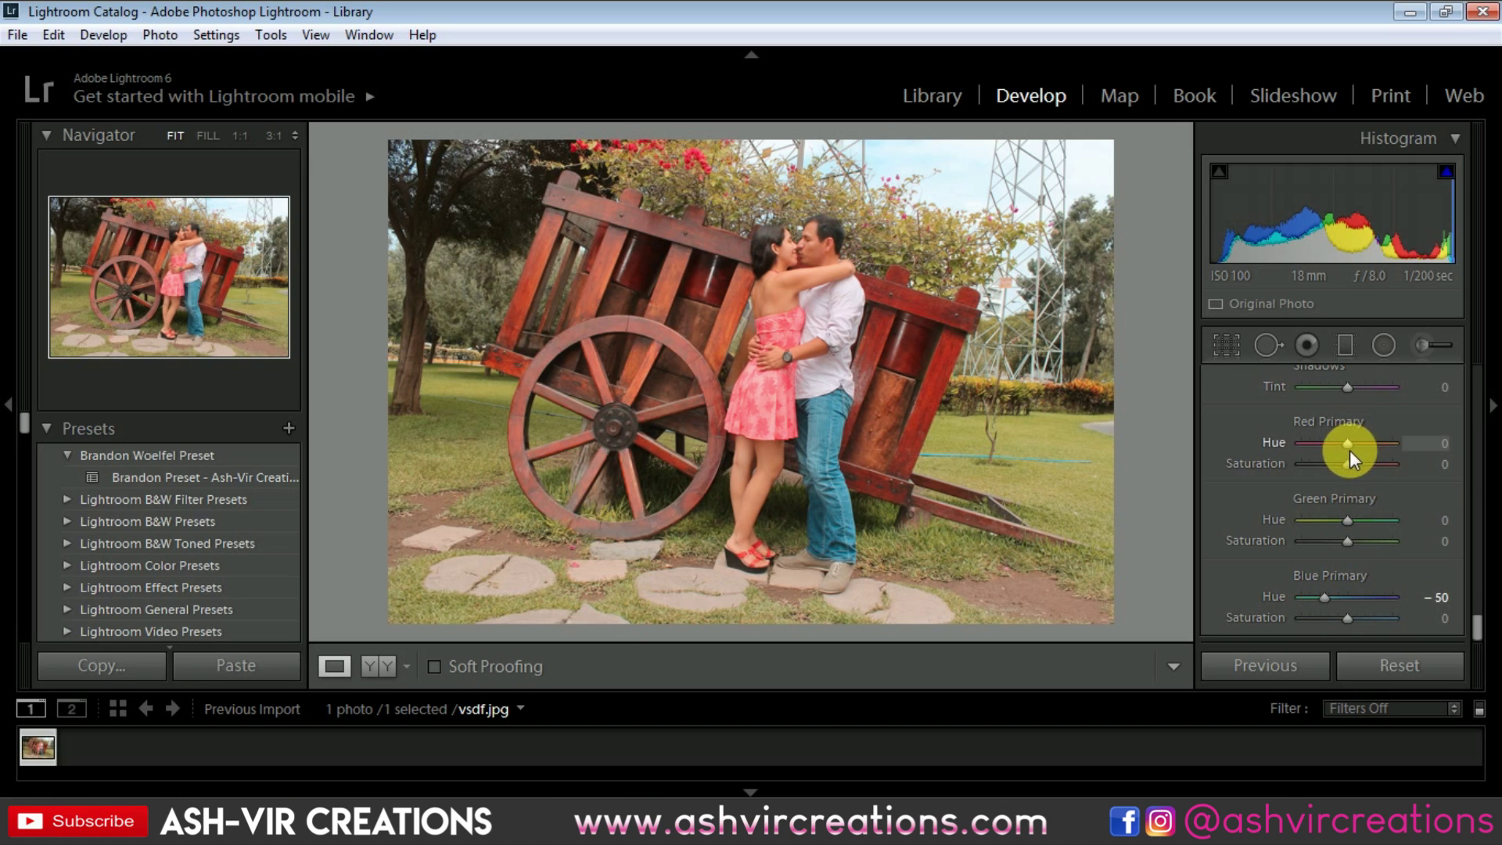
mouse_move(1353, 443)
left_mouse_down()
mouse_move(1378, 444)
mouse_move(1354, 443)
mouse_move(1376, 462)
mouse_move(1358, 462)
left_mouse_up()
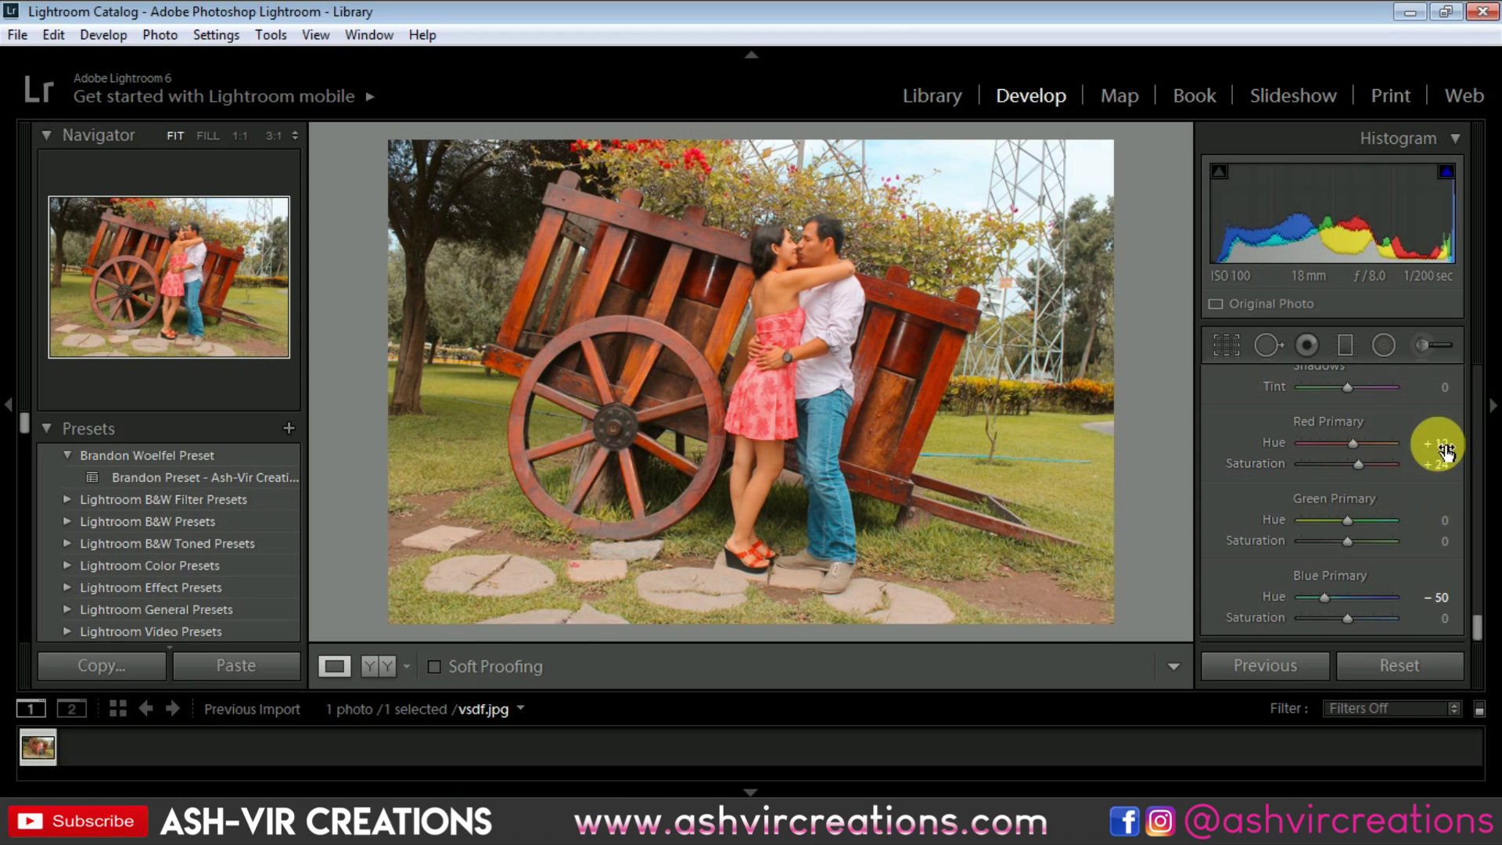
mouse_move(1362, 523)
left_mouse_down()
mouse_move(1395, 519)
mouse_move(1307, 520)
mouse_move(1420, 532)
mouse_move(1292, 541)
mouse_move(1347, 543)
left_mouse_up()
Add a post-crop vignette with Amount -52, Midpoint 27, Roundness +14 and Feather 80
scroll(1466, 466, "up", 10)
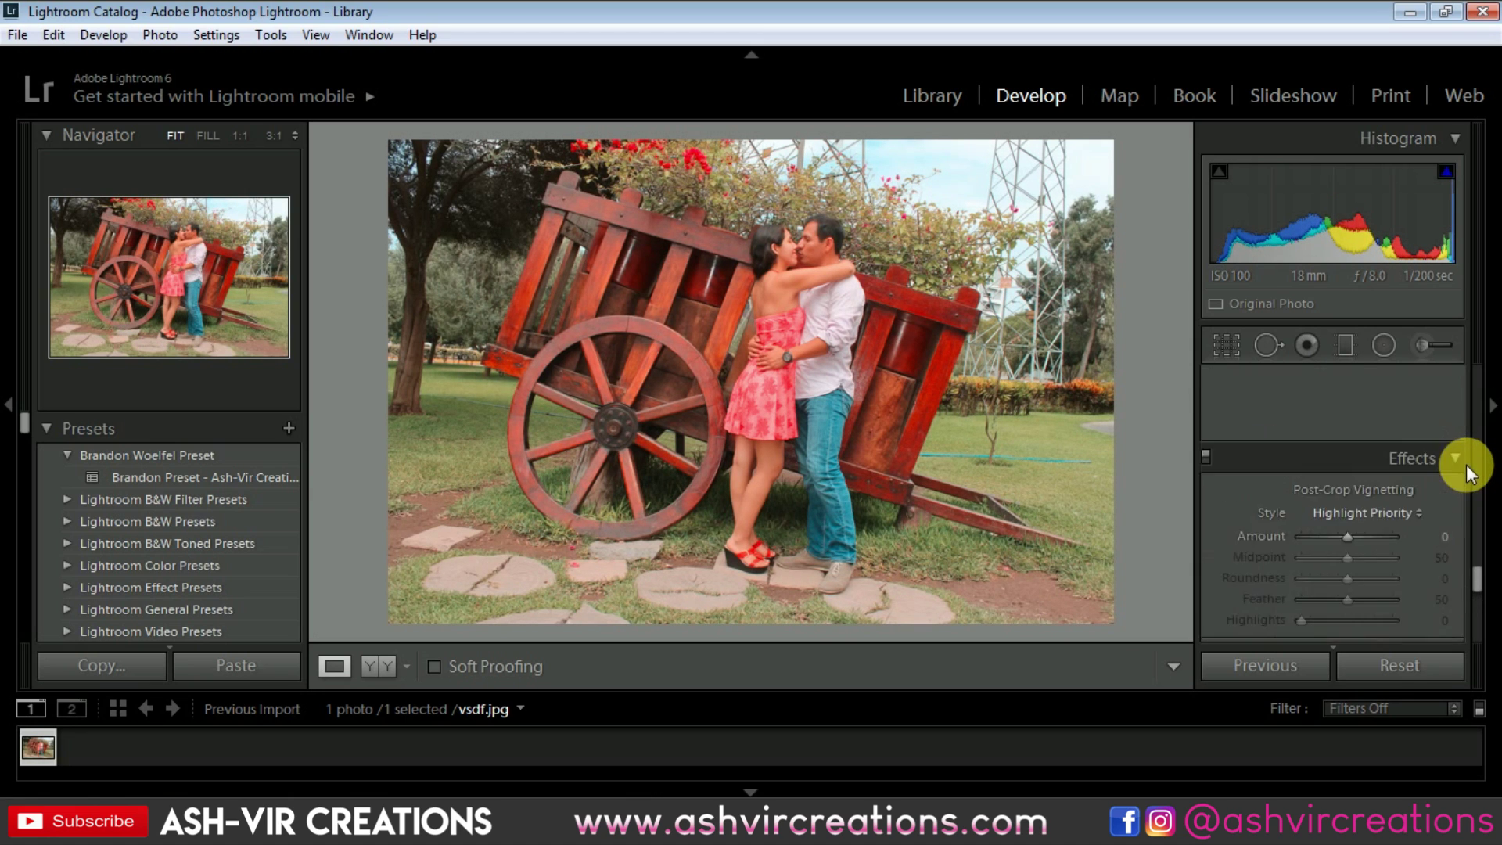
scroll(1466, 473, "up", 2)
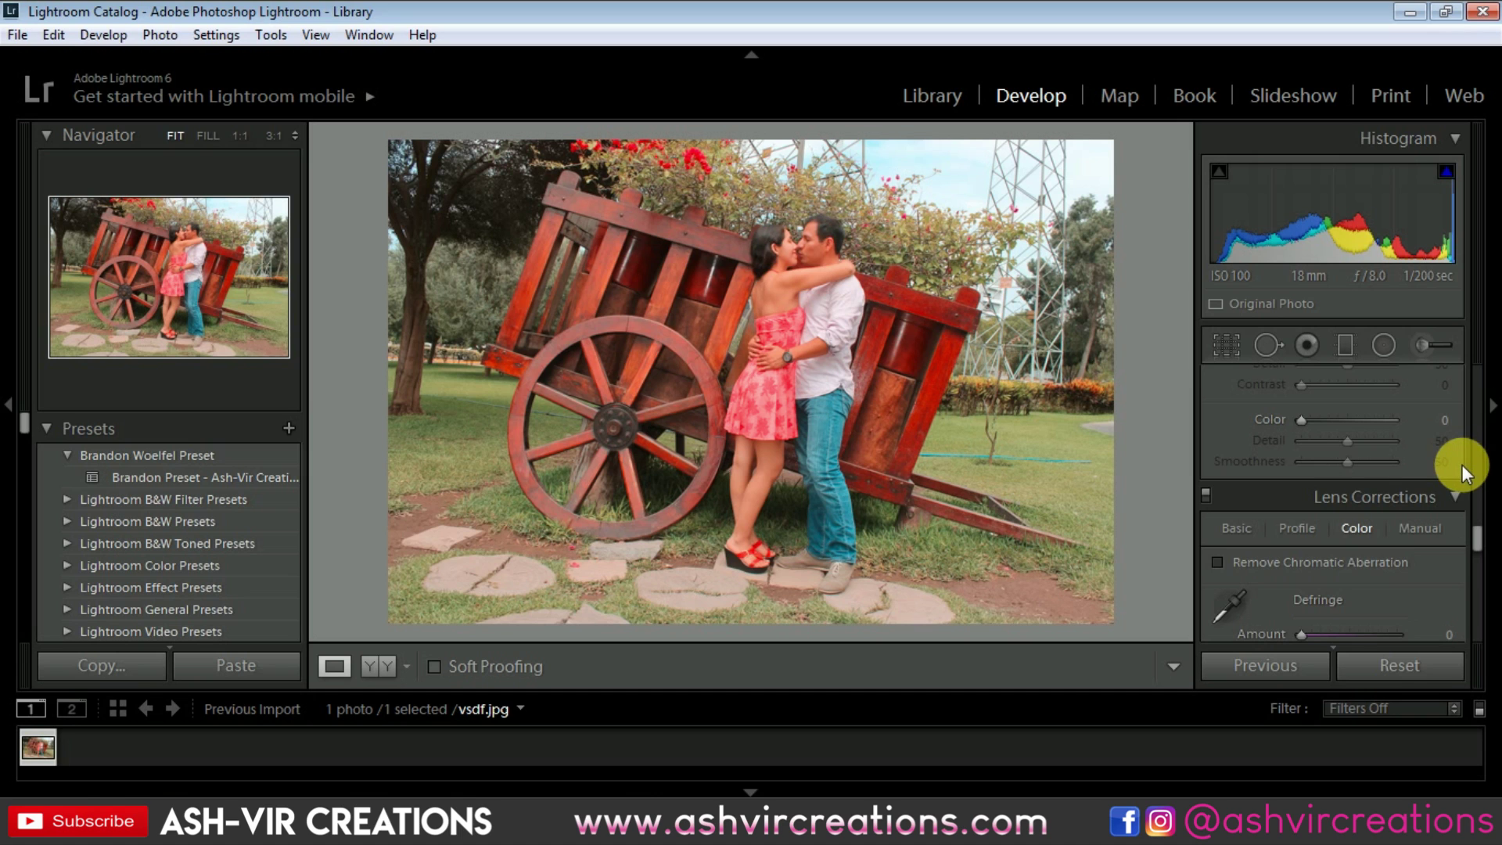
scroll(1462, 463, "down", 5)
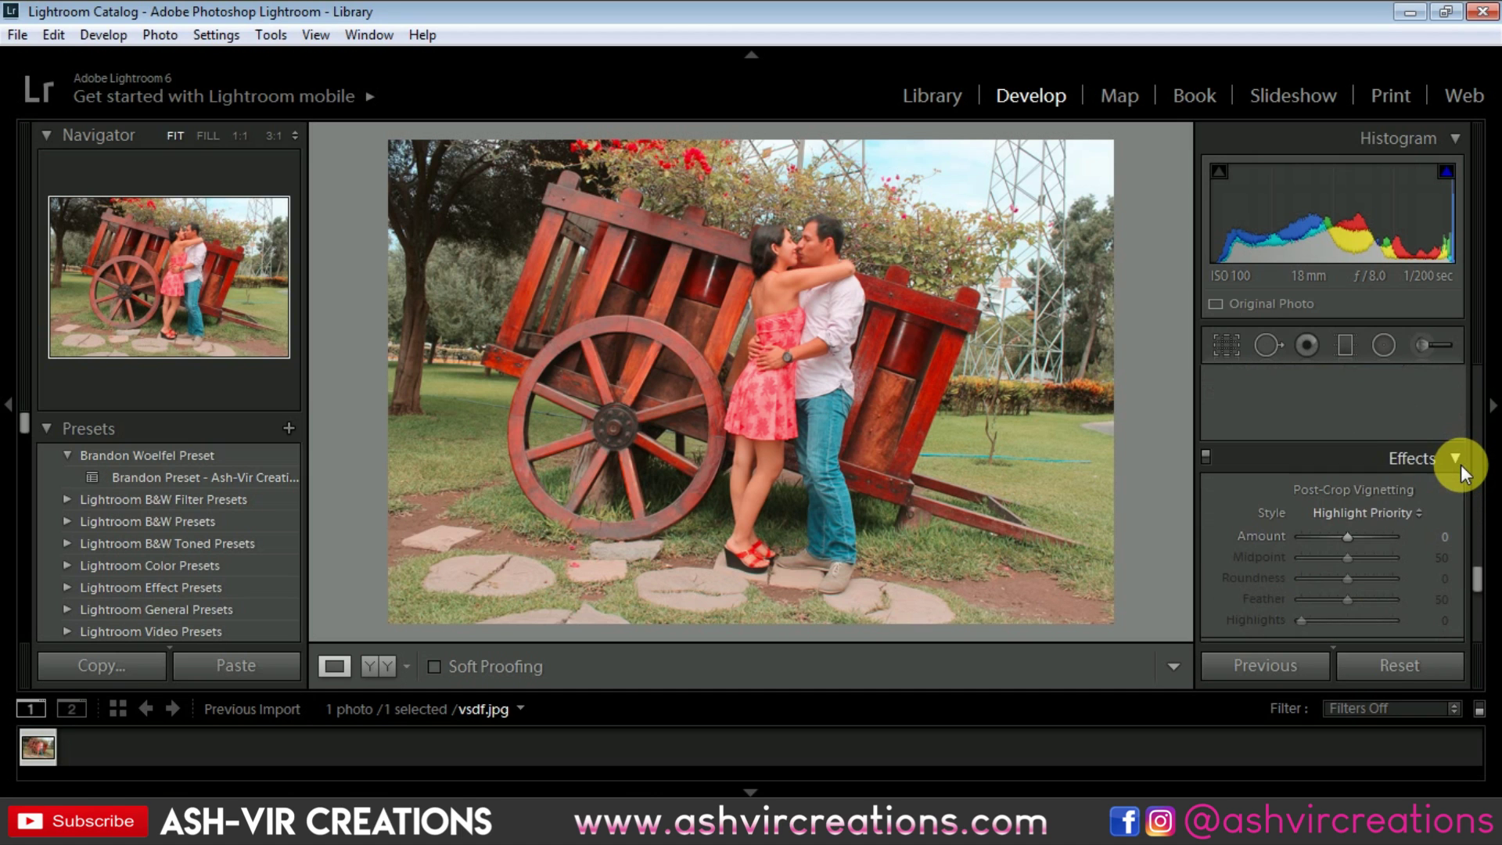
left_click(1330, 537)
left_click_drag(1330, 536, 1322, 536)
left_click(1328, 556)
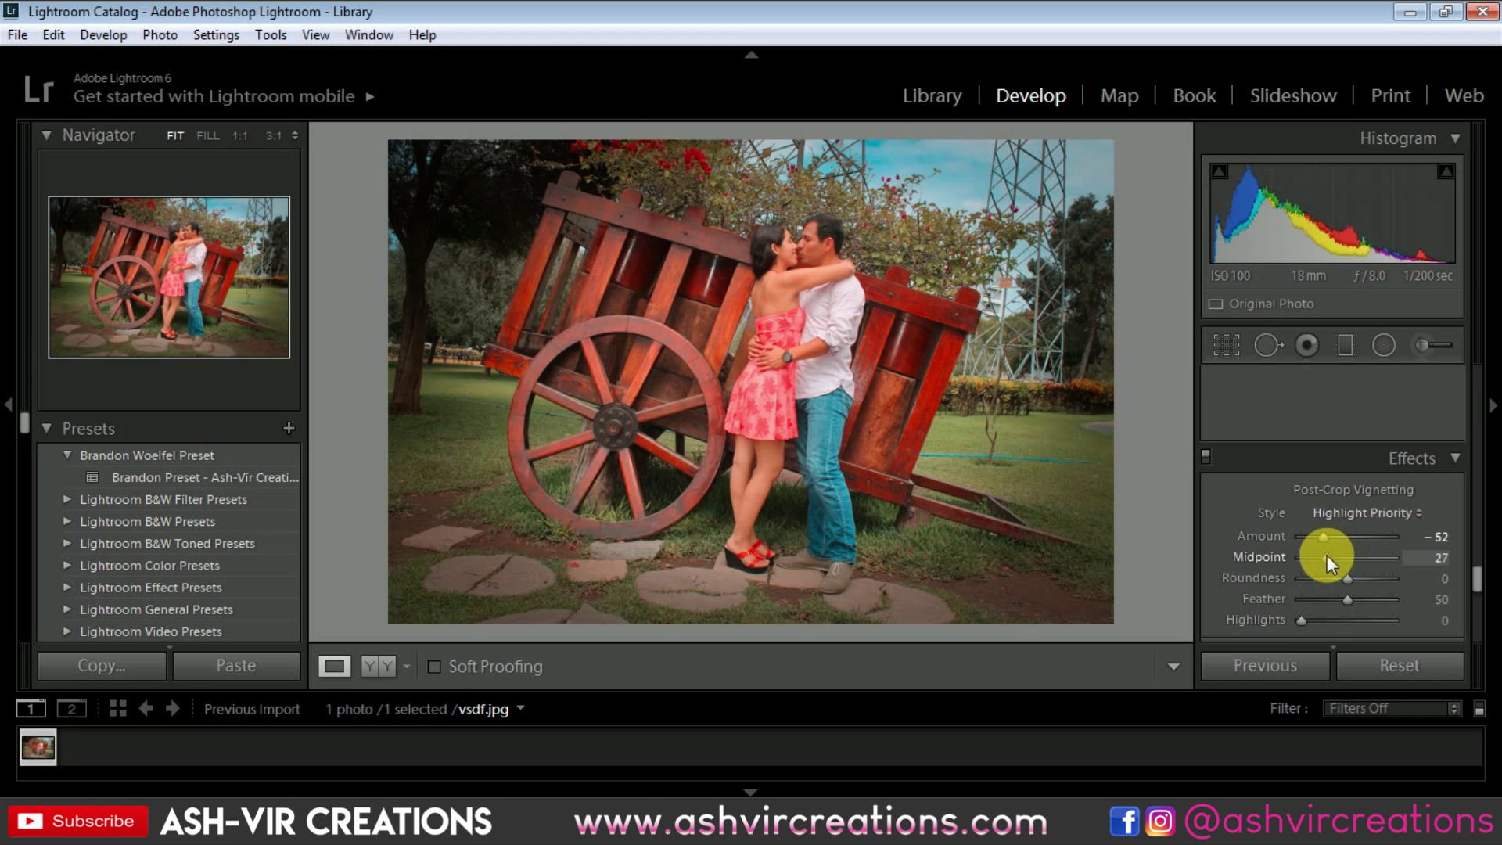
left_click_drag(1335, 578, 1373, 596)
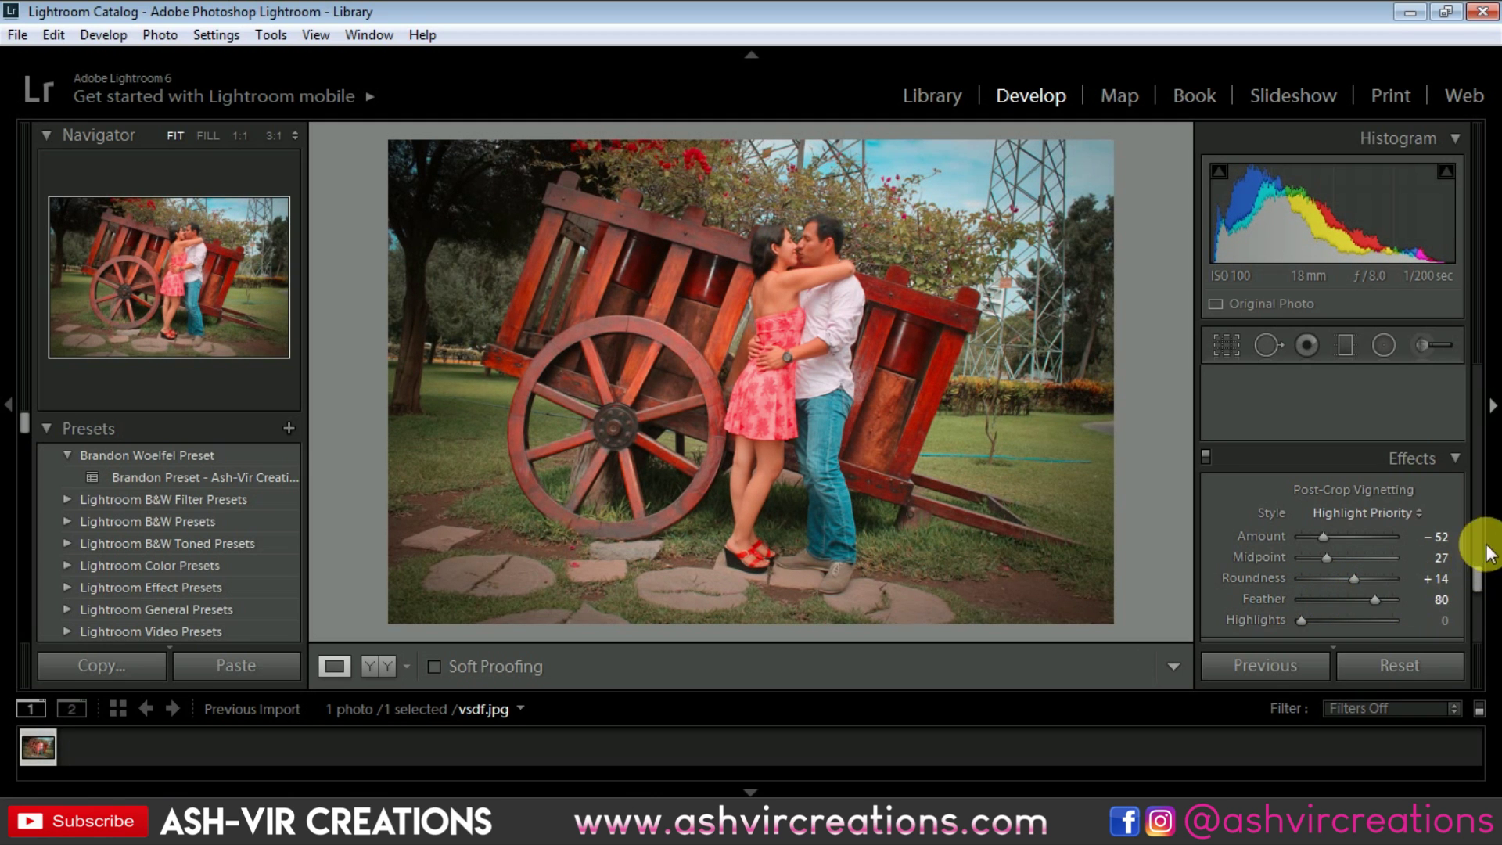
Set the HSL hues to green +82, aqua -20 and blue +42, and the green saturation to +58
scroll(1468, 513, "up", 5)
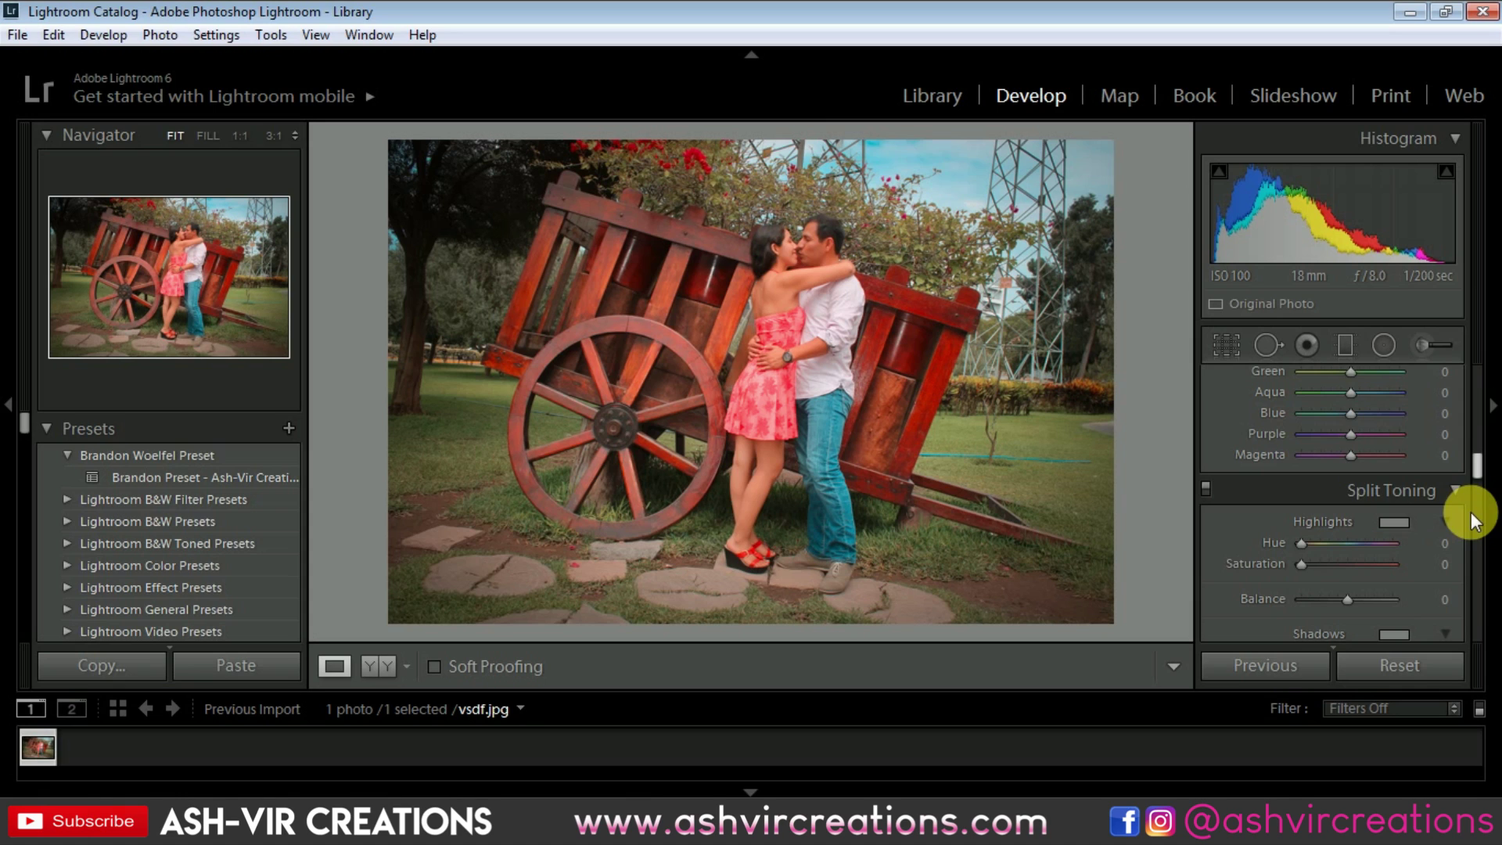
scroll(1470, 516, "up", 3)
scroll(1471, 517, "down", 2)
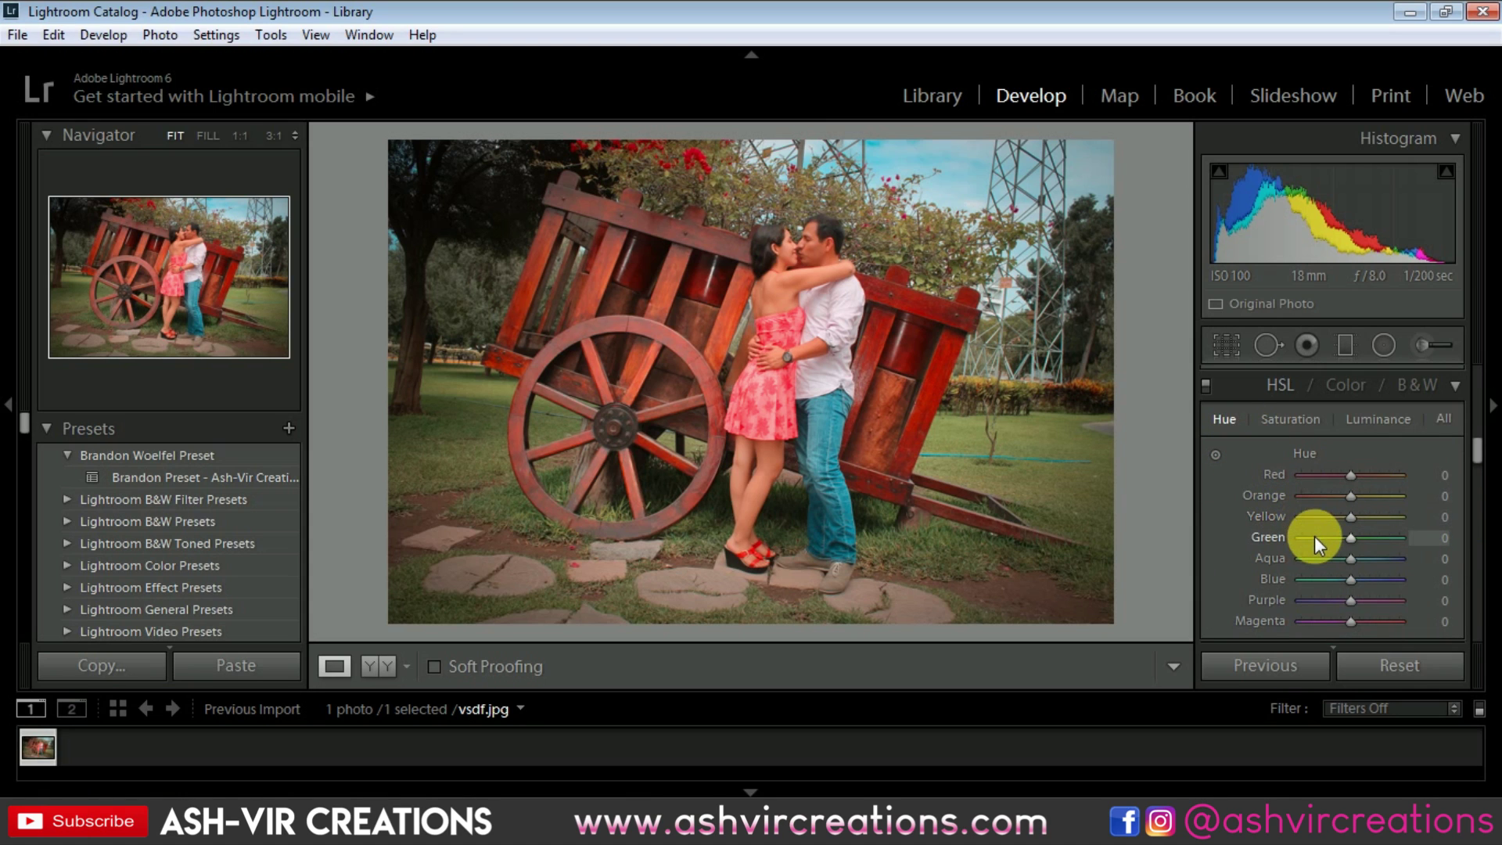
left_click_drag(1321, 537, 1465, 560)
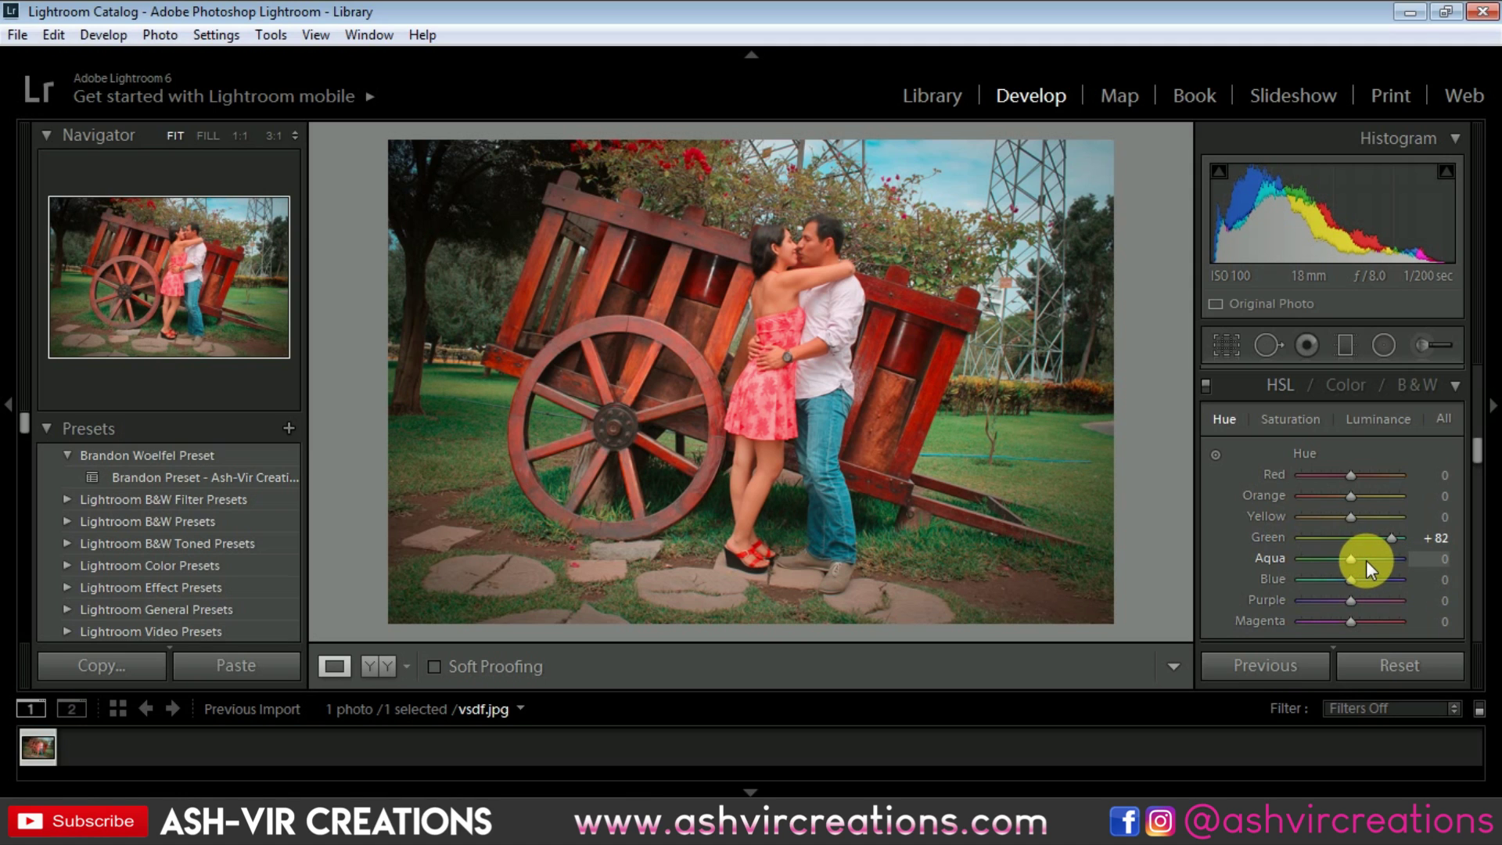
mouse_move(1368, 557)
left_mouse_down()
mouse_move(1256, 552)
mouse_move(1420, 577)
mouse_move(1289, 576)
mouse_move(1425, 577)
mouse_move(1322, 571)
mouse_move(1354, 568)
left_mouse_up()
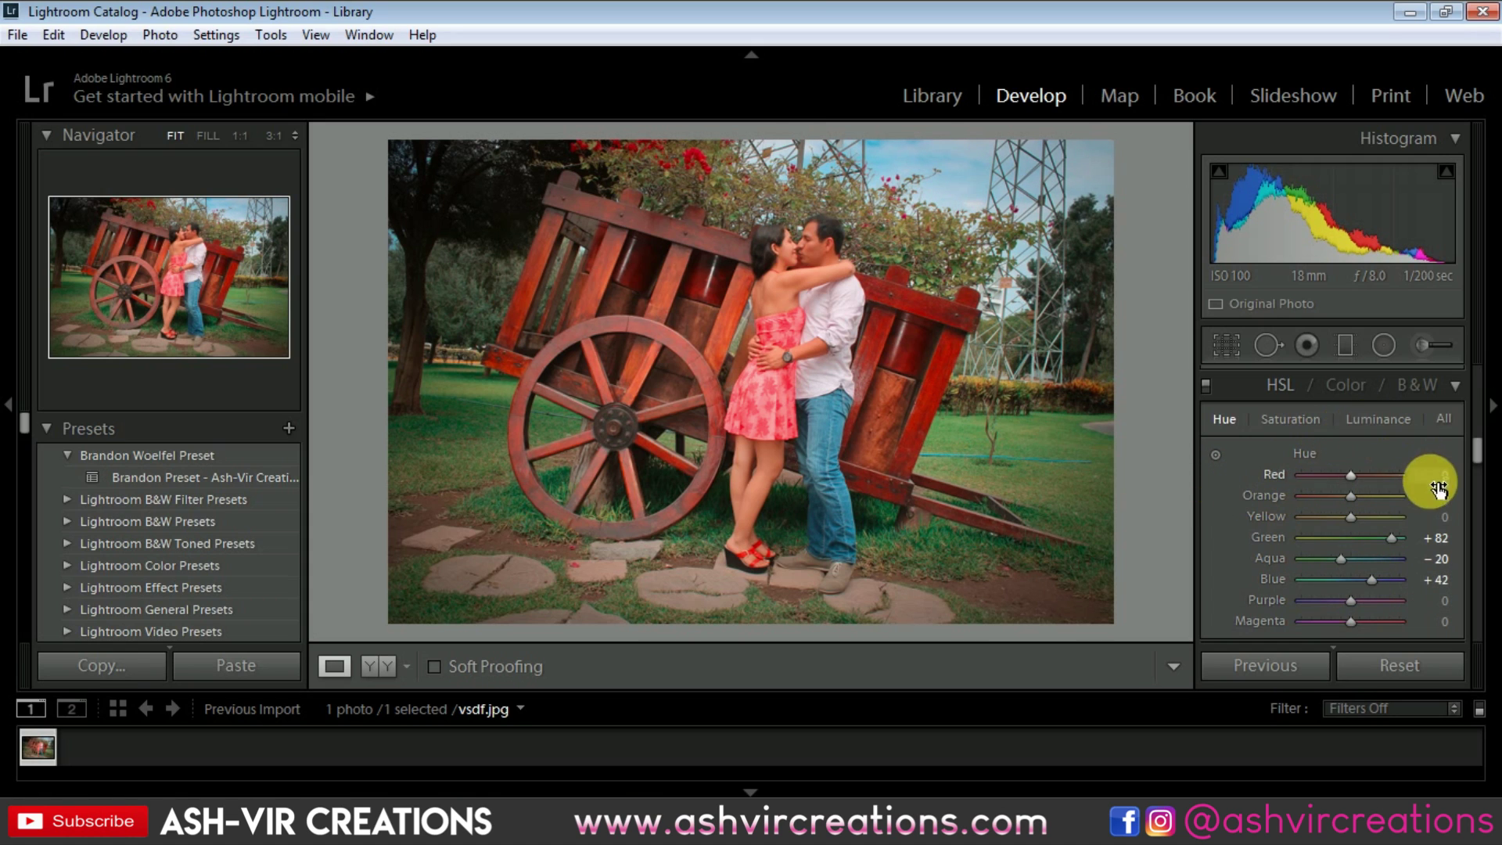
left_click(1307, 420)
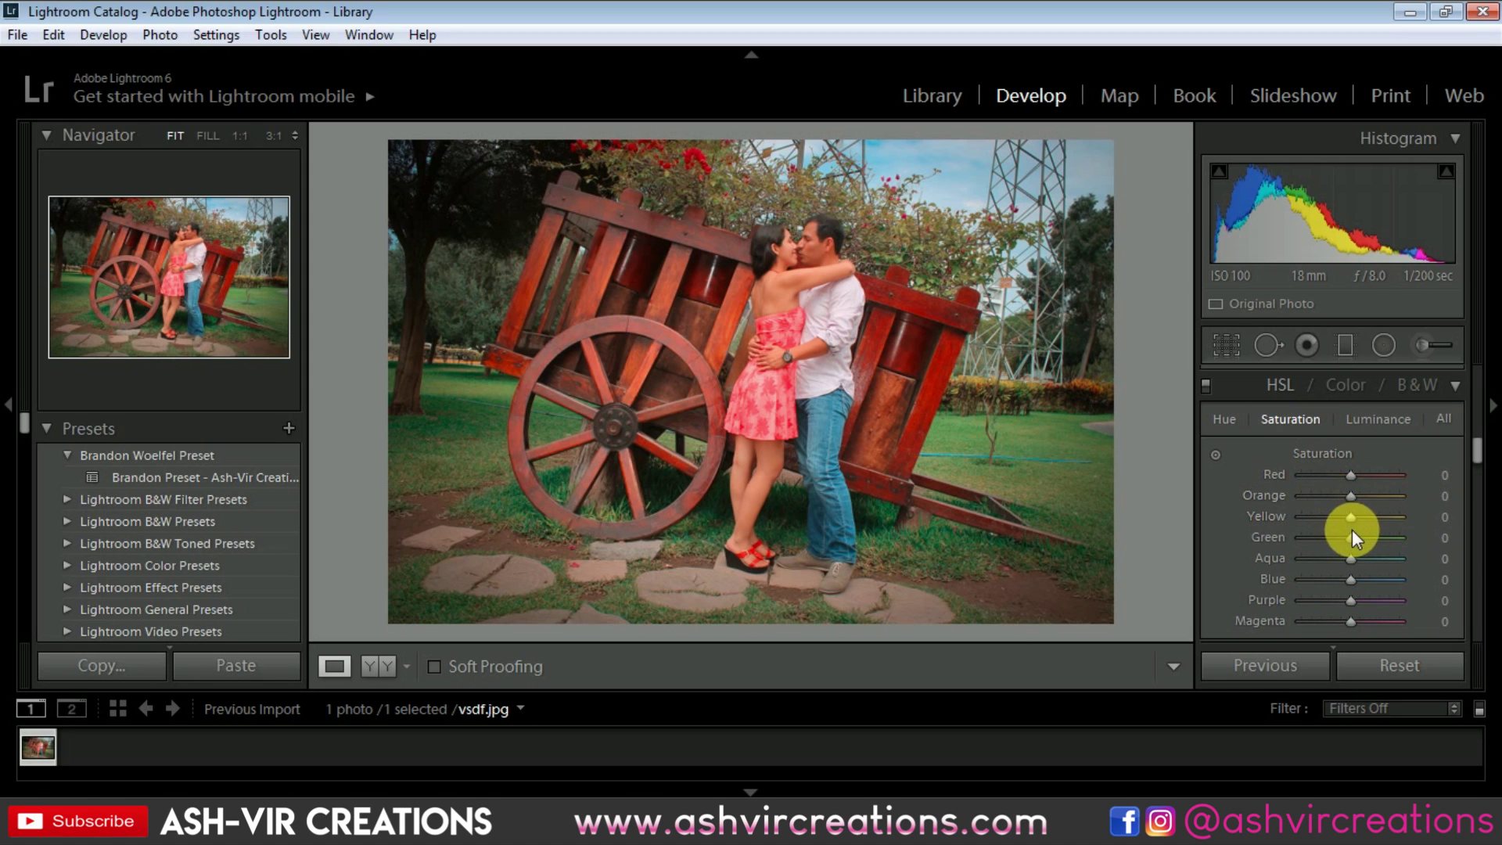
mouse_move(1358, 537)
left_mouse_down()
mouse_move(1414, 538)
mouse_move(1281, 542)
mouse_move(1486, 579)
mouse_move(1260, 535)
mouse_move(1404, 552)
mouse_move(1381, 552)
left_mouse_up()
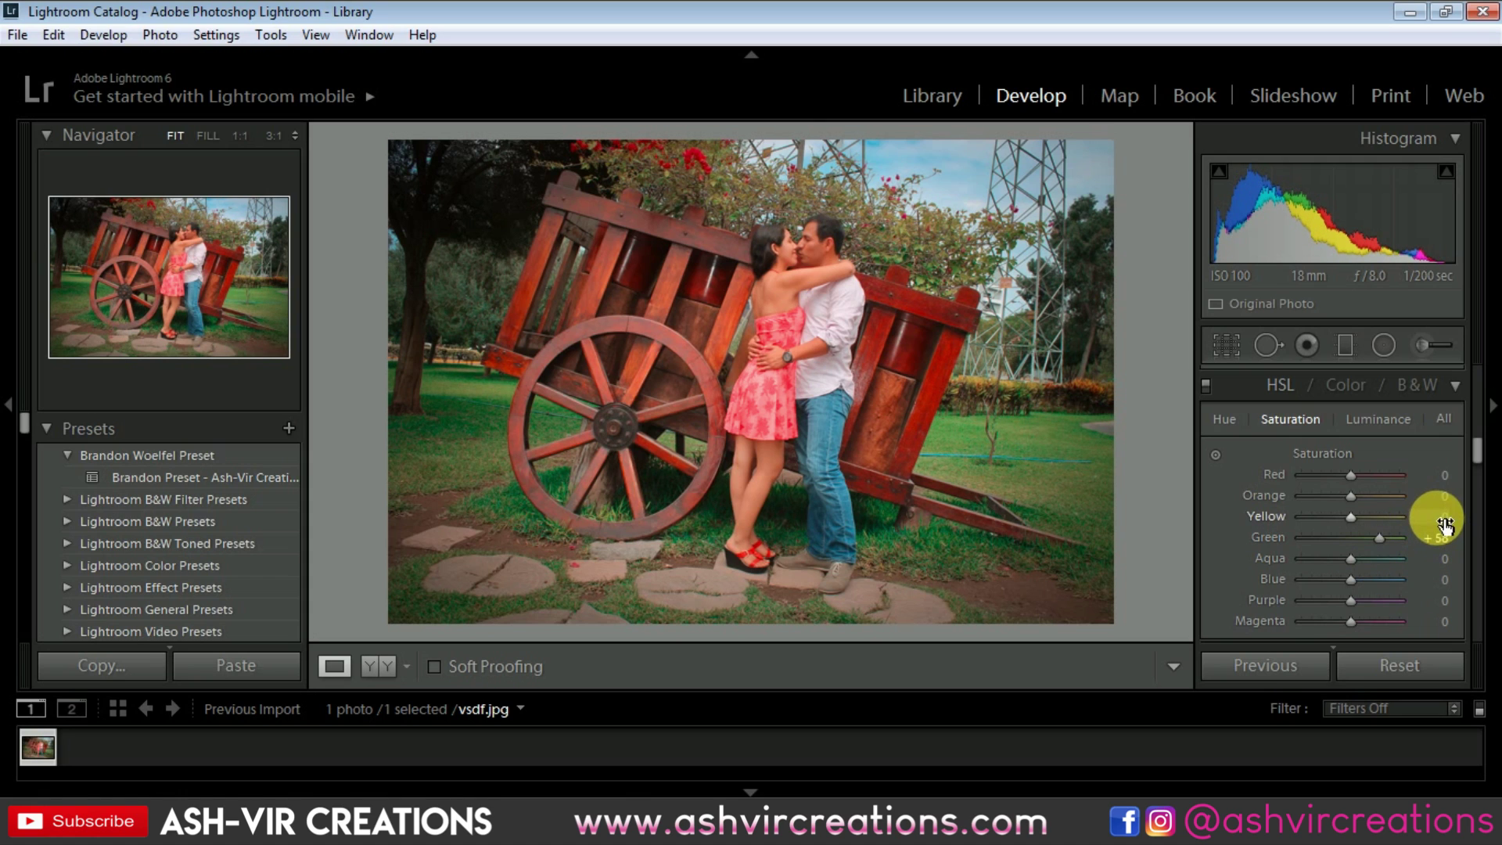
Set Contrast to +26, Shadows to -36, Whites to -26 and Blacks to +21 in the Basic adjustments
scroll(1457, 472, "up", 3)
scroll(1457, 473, "up", 5)
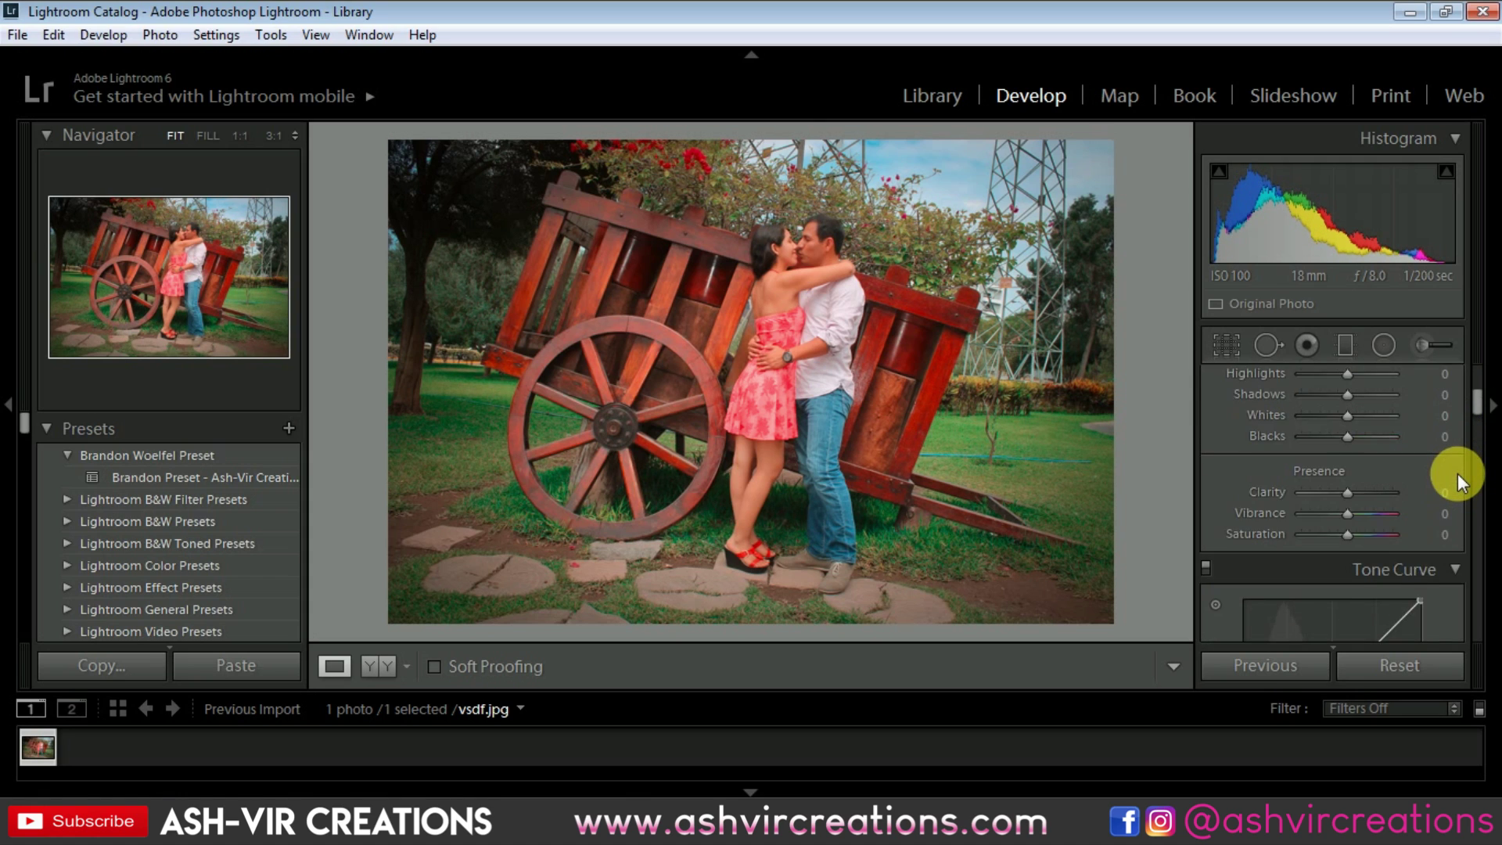
scroll(1416, 445, "up", 2)
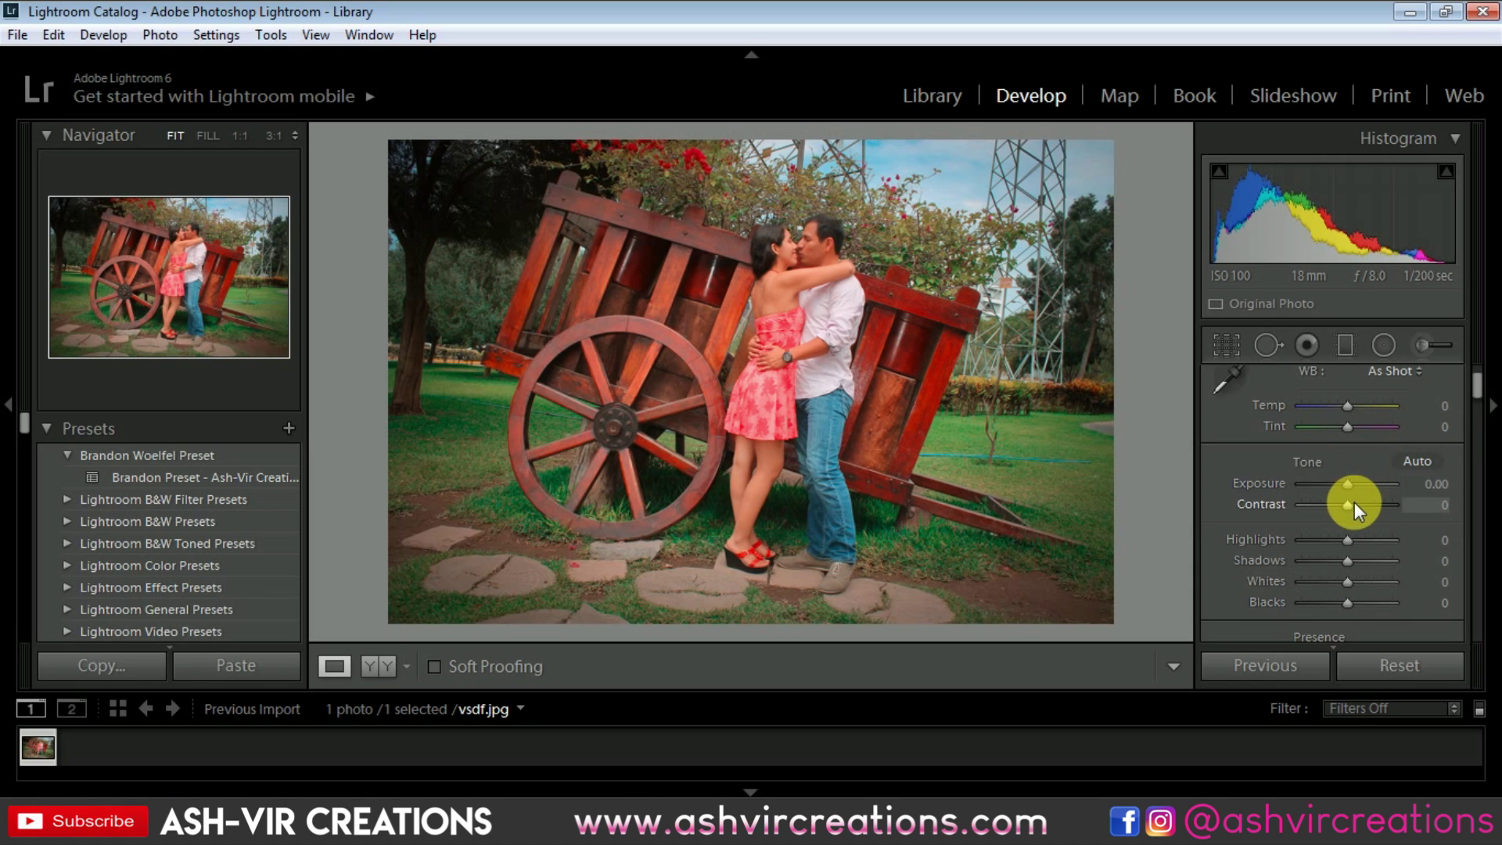
left_click_drag(1354, 504, 1359, 504)
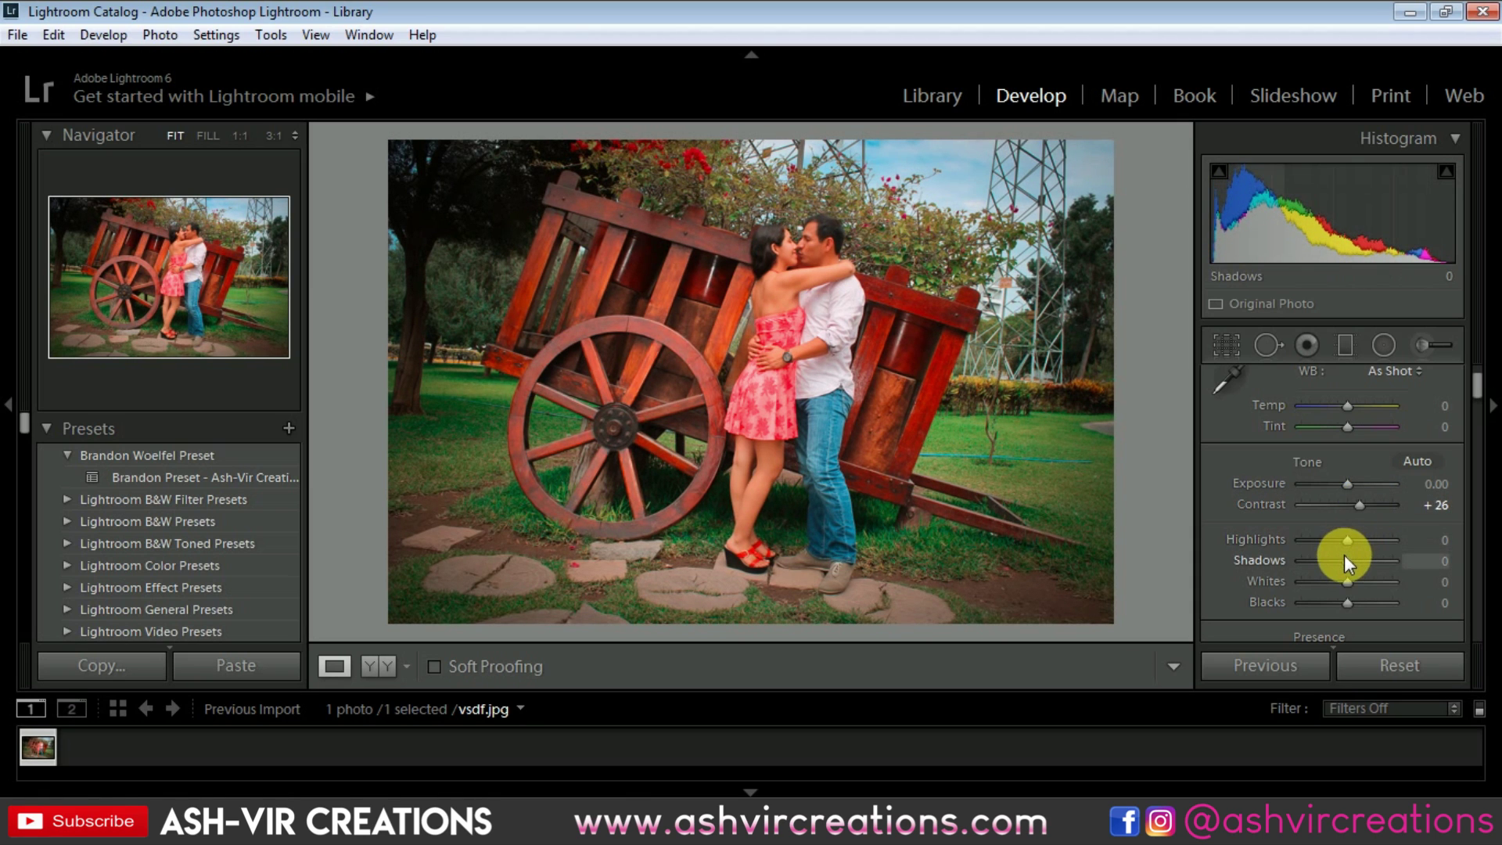
left_click_drag(1344, 557, 1359, 602)
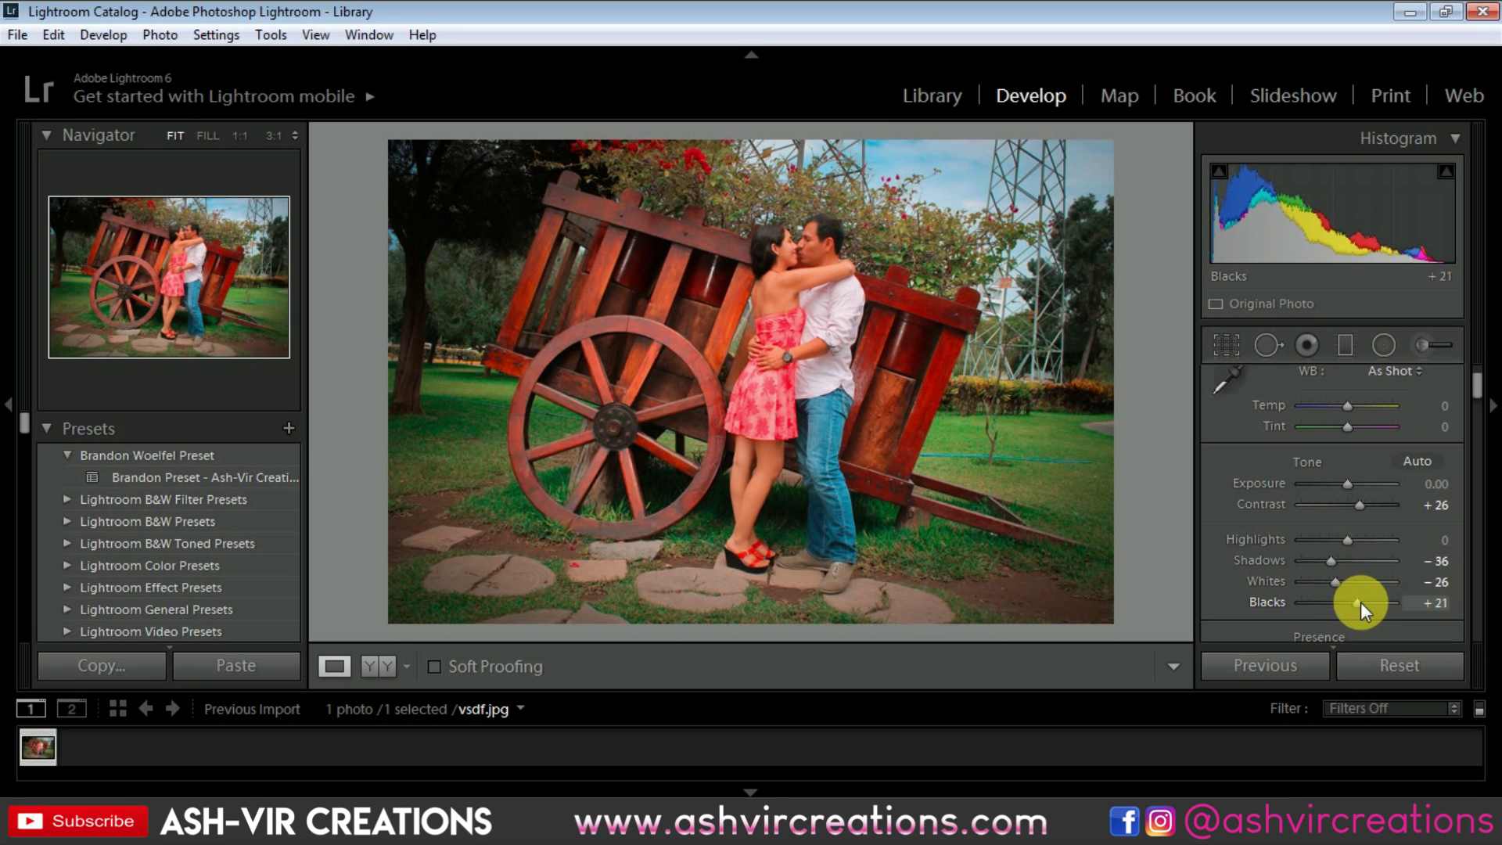
Cool the white balance by setting Temp to -10 and Tint to -21
mouse_move(1345, 407)
left_mouse_down()
mouse_move(1359, 424)
mouse_move(1331, 423)
mouse_move(1339, 410)
left_mouse_up()
double_click(1350, 410)
left_click(1345, 433)
left_click_drag(1339, 408, 1342, 410)
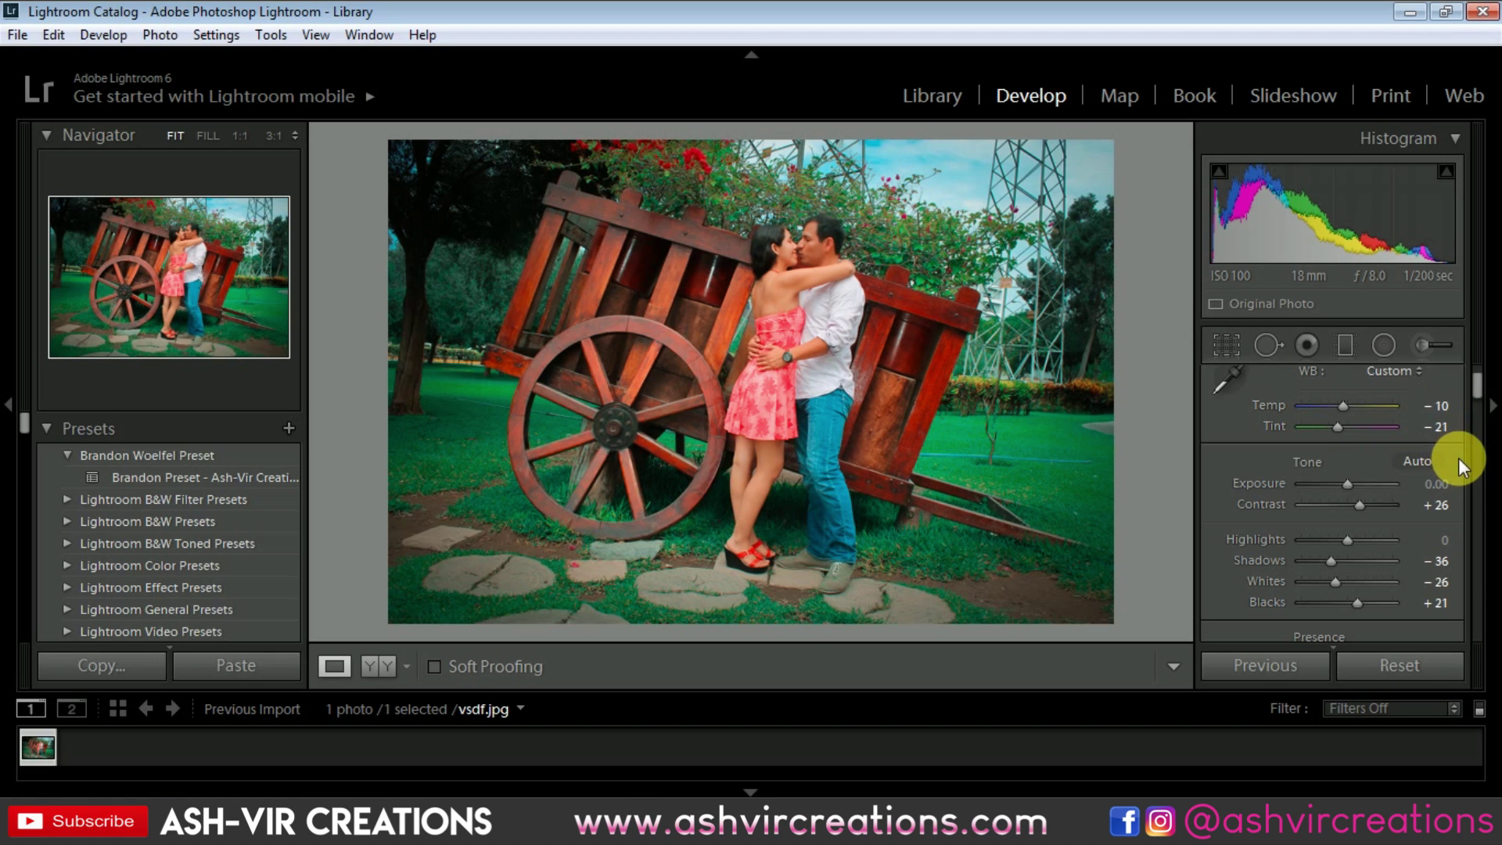
Add two points on the RGB tone curve's diagonal, at about 25% and about 75%
scroll(1458, 457, "down", 10)
scroll(1458, 458, "down", 5)
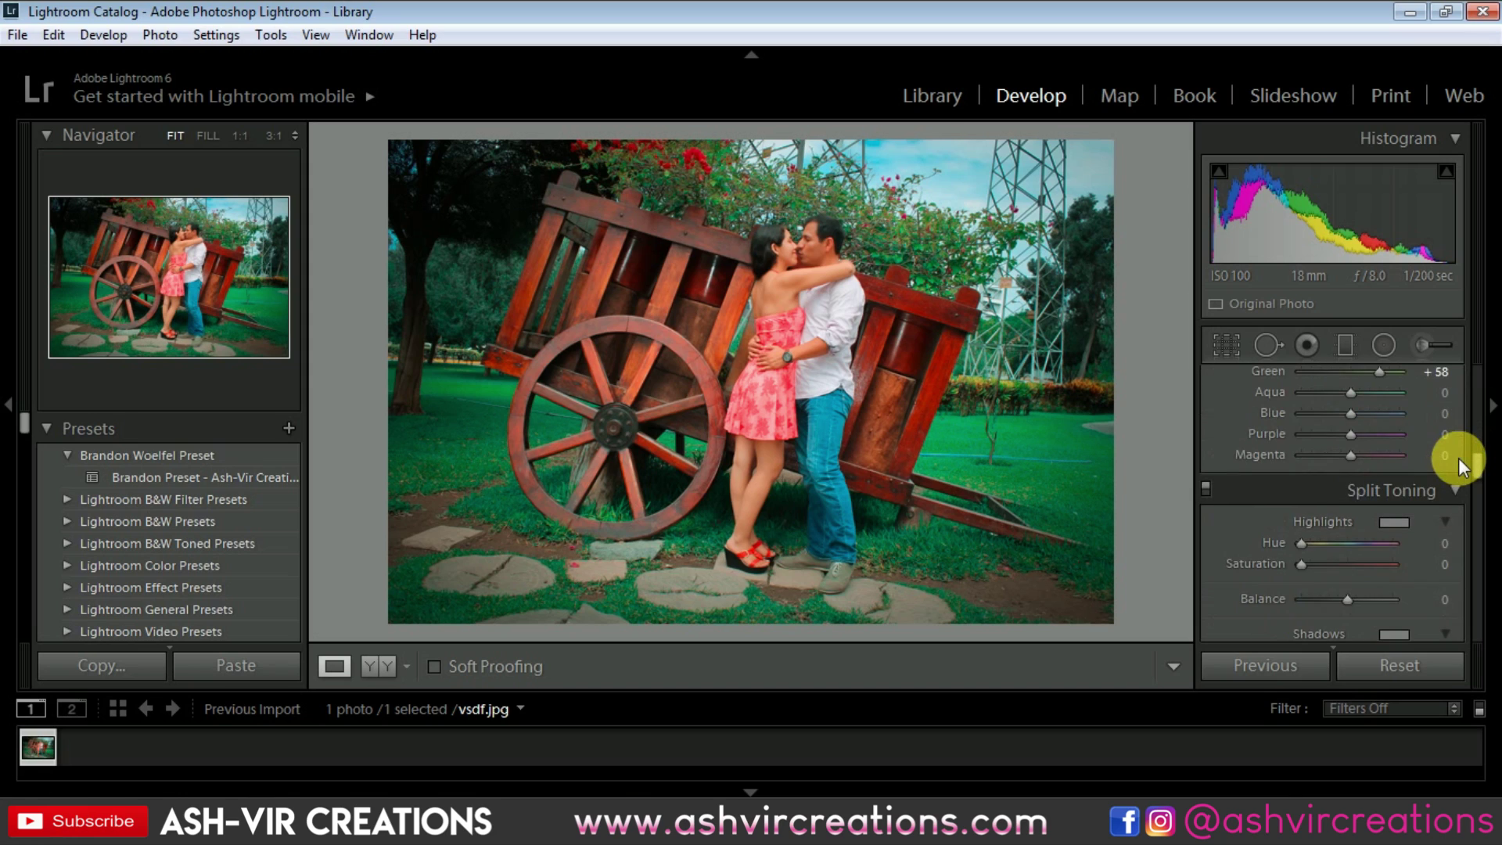
scroll(1458, 457, "up", 8)
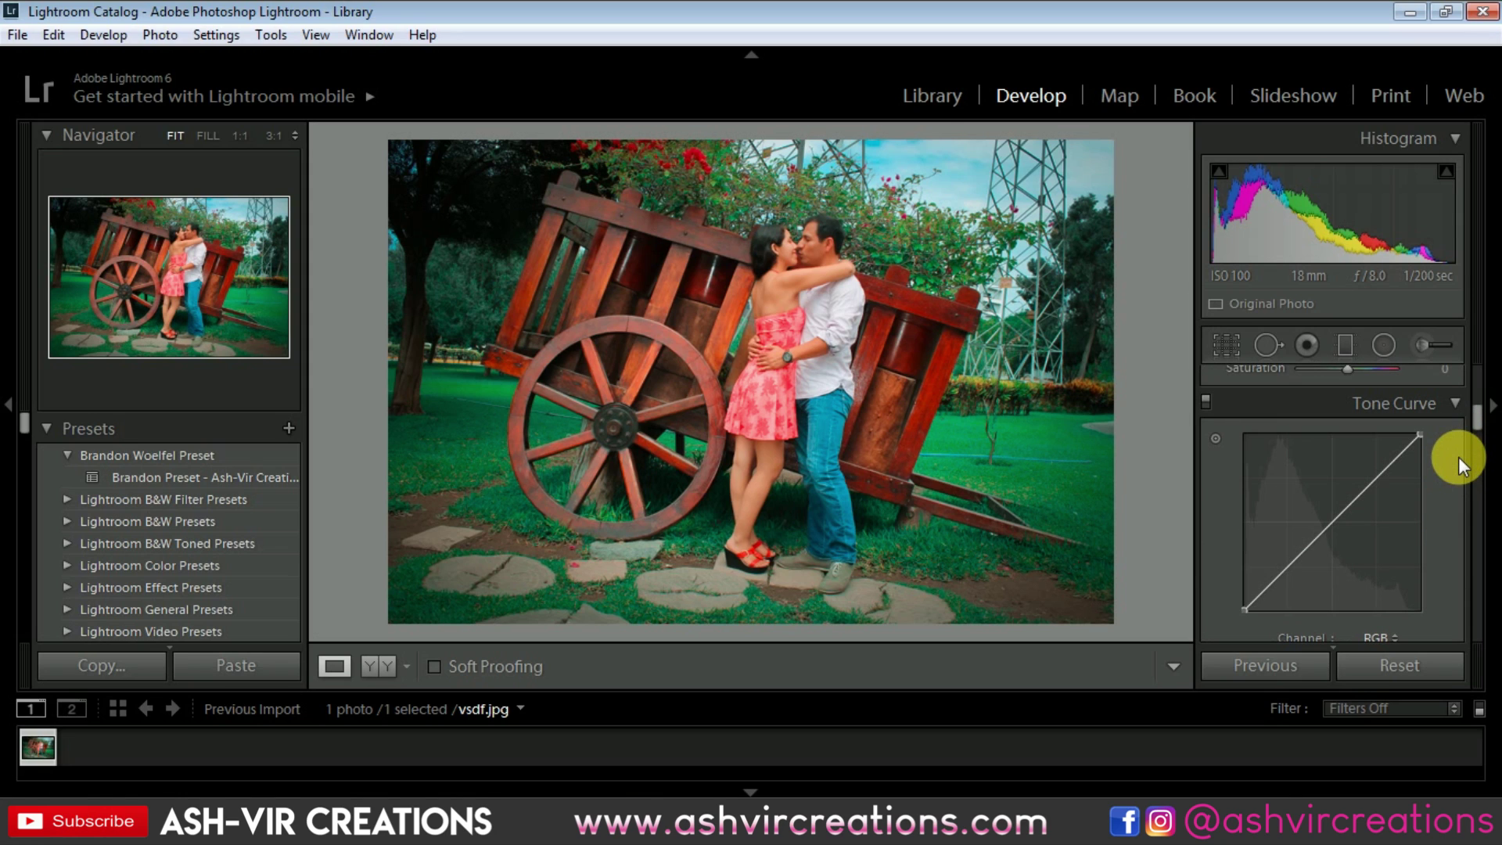
left_click(1295, 575)
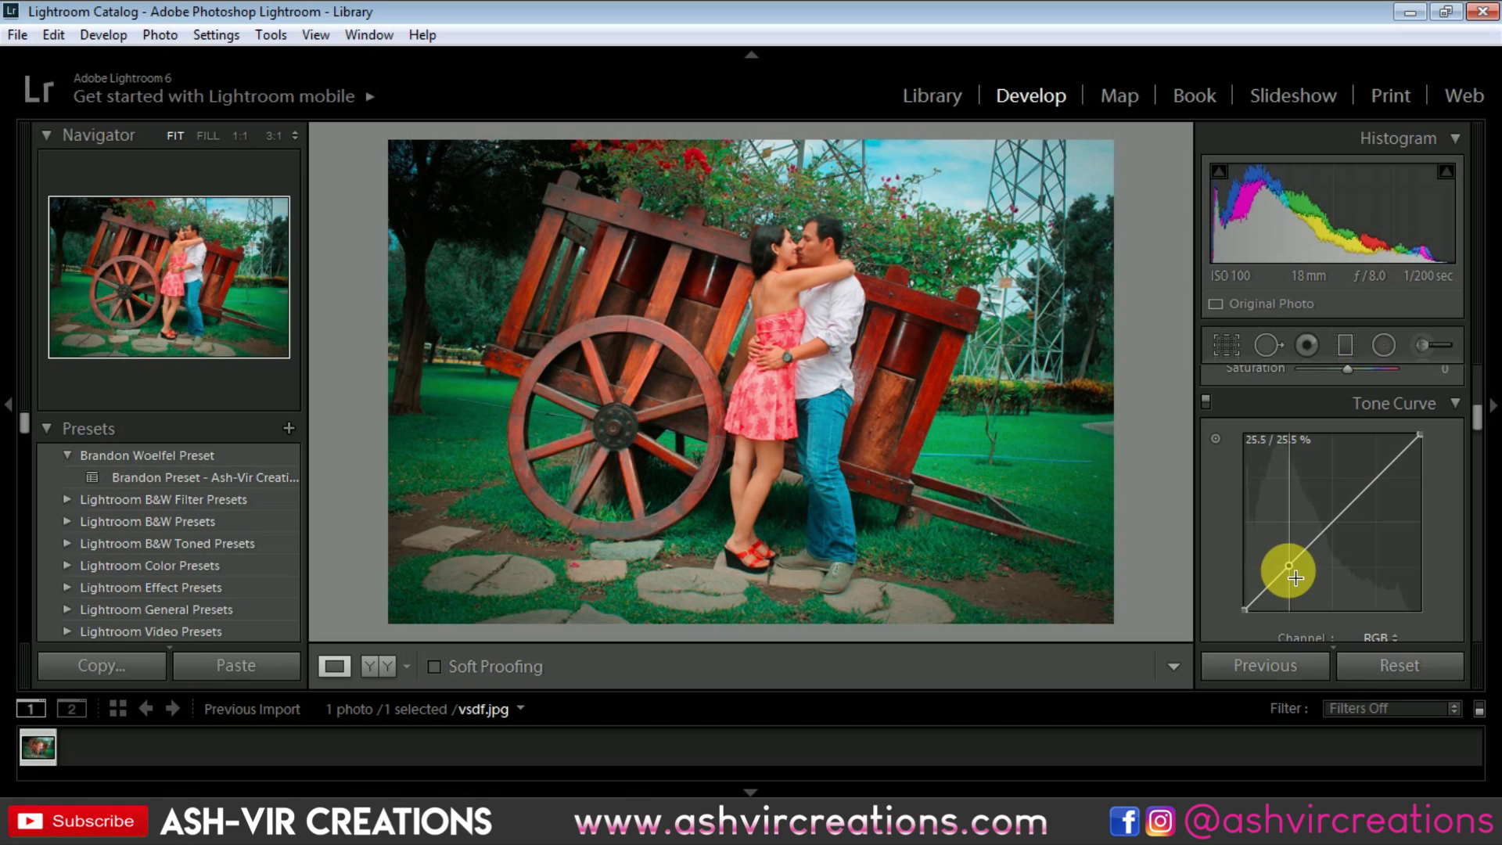
left_click(1379, 478)
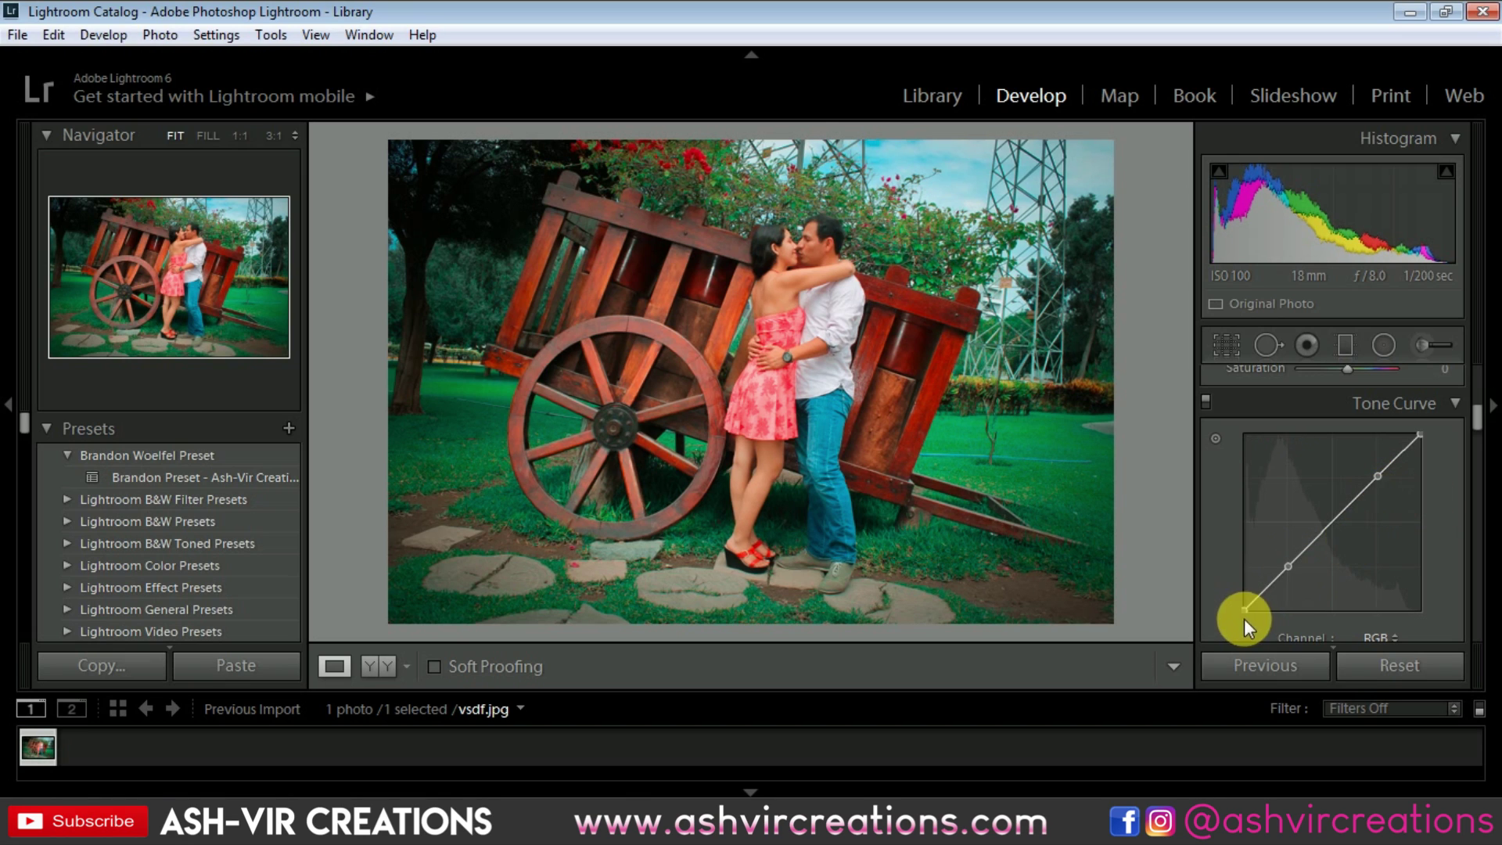
Raise the black point of the RGB tone curve to about 11.4% output for faded shadows
mouse_move(1251, 618)
left_mouse_down()
mouse_move(1236, 583)
mouse_move(1237, 613)
mouse_move(1244, 566)
mouse_move(1244, 589)
left_mouse_up()
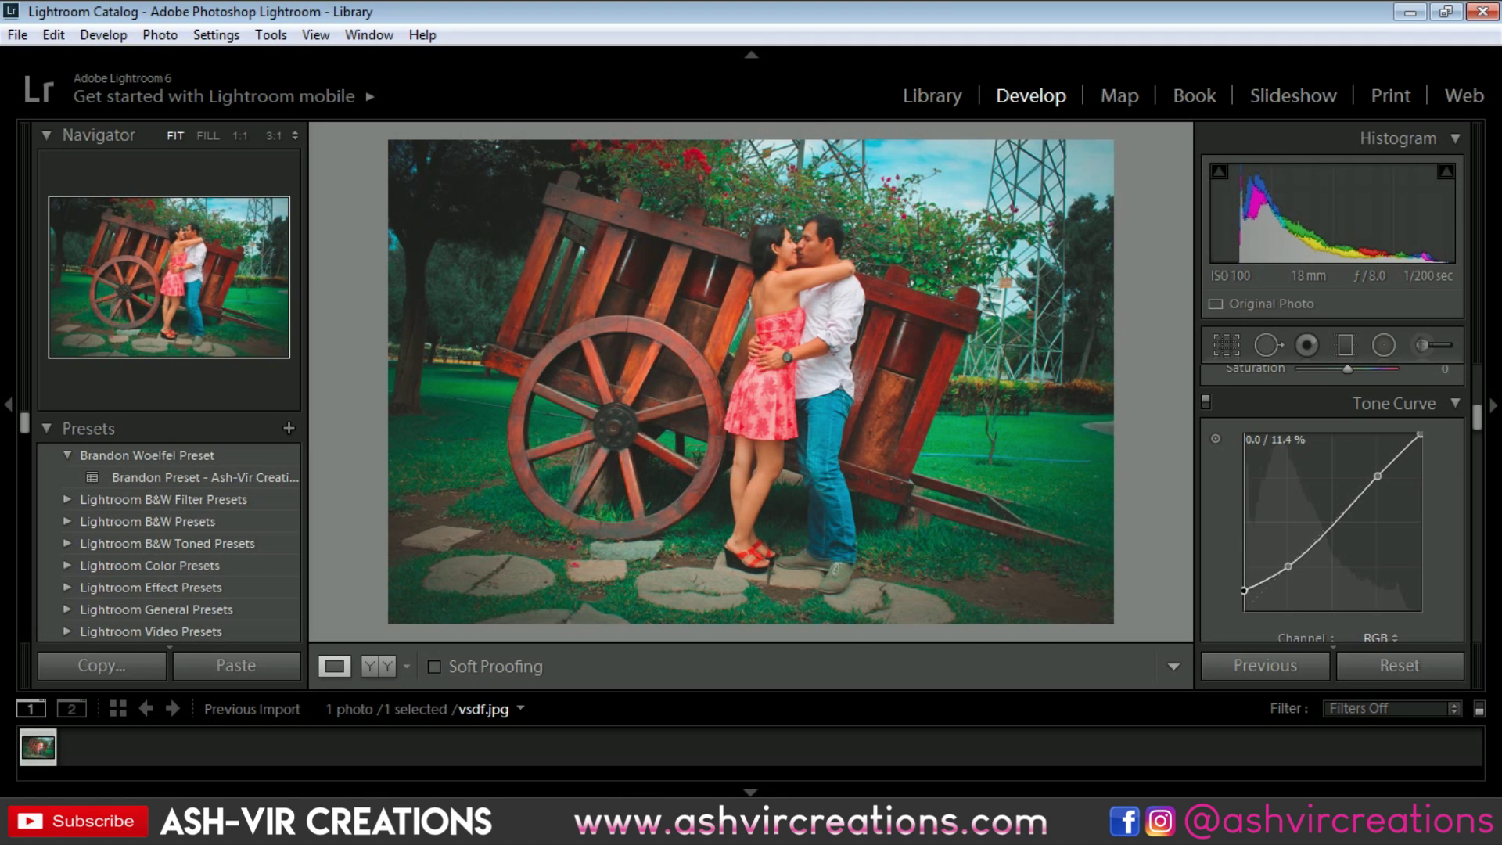
Split-tone the photo with shadows at Hue 218 and Saturation 15, and highlights at Hue 64 and Saturation 24
scroll(1451, 473, "down", 4)
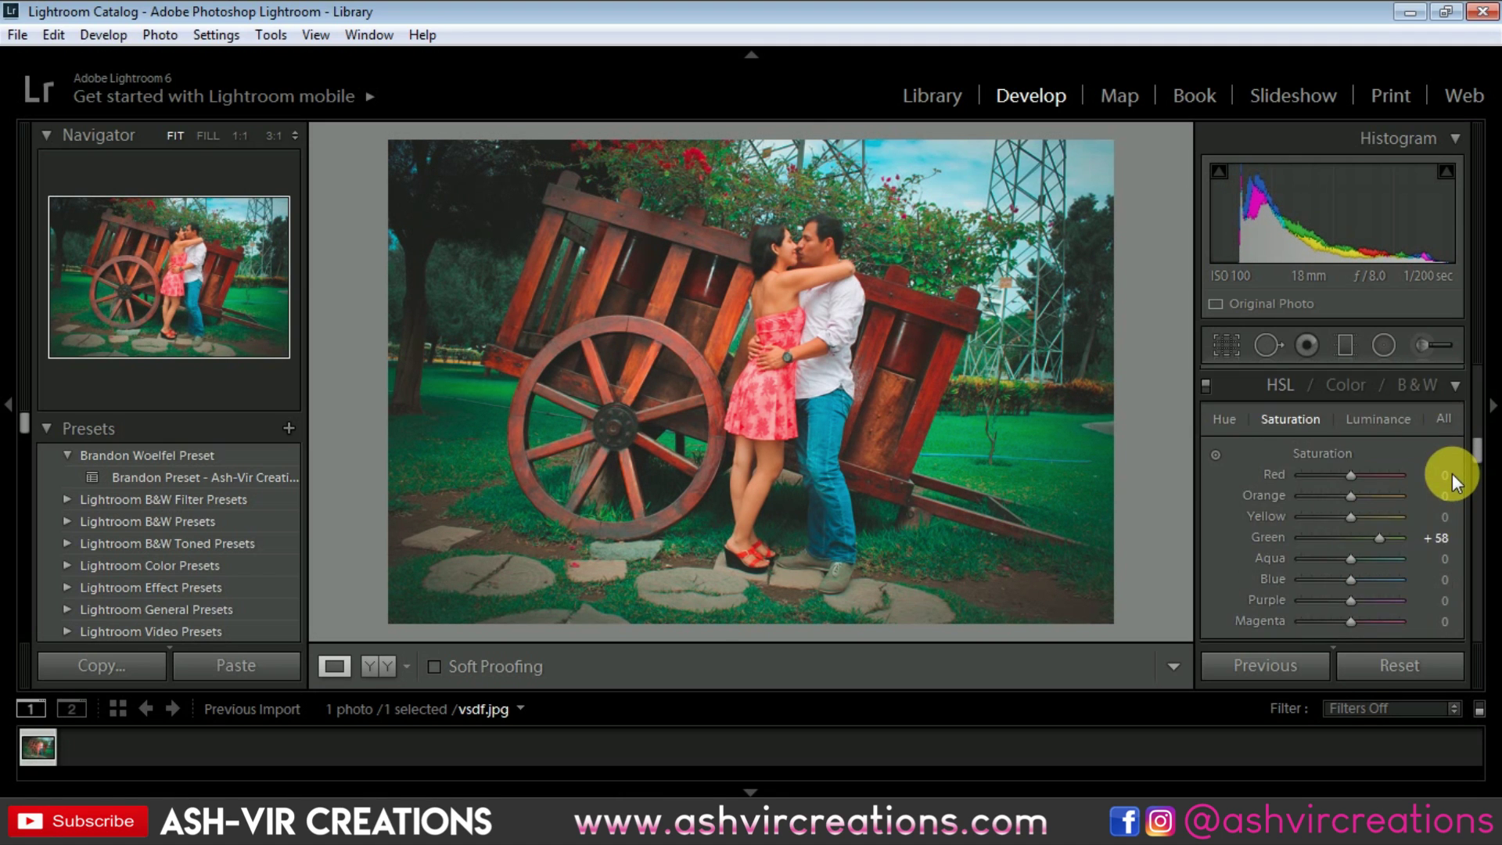
scroll(1452, 473, "down", 3)
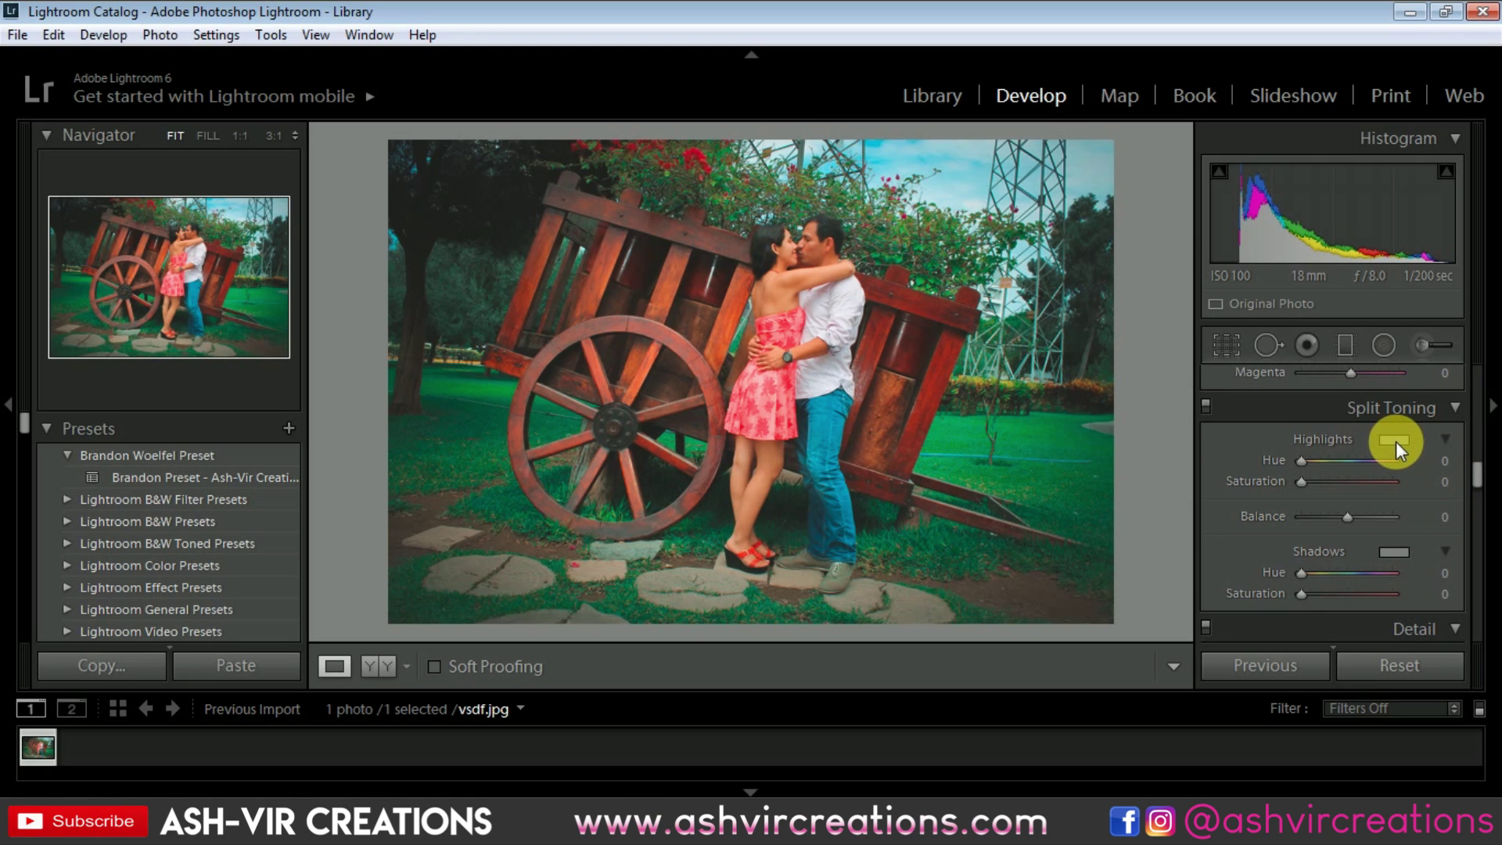
left_click_drag(1397, 554, 1204, 590)
left_click_drag(1447, 555, 1316, 589)
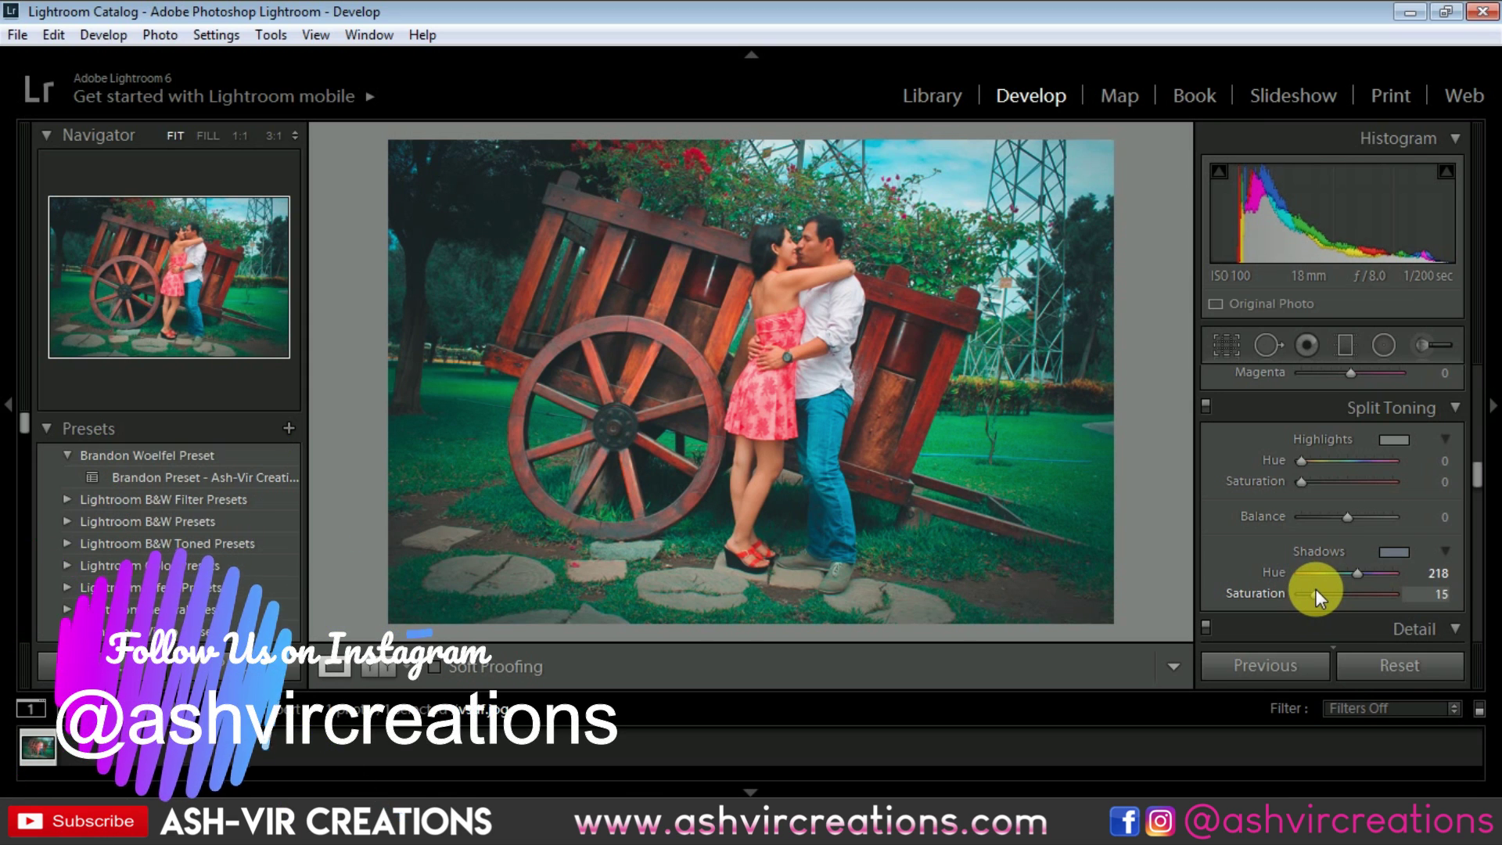
left_click(1322, 481)
left_click_drag(1322, 461, 1469, 477)
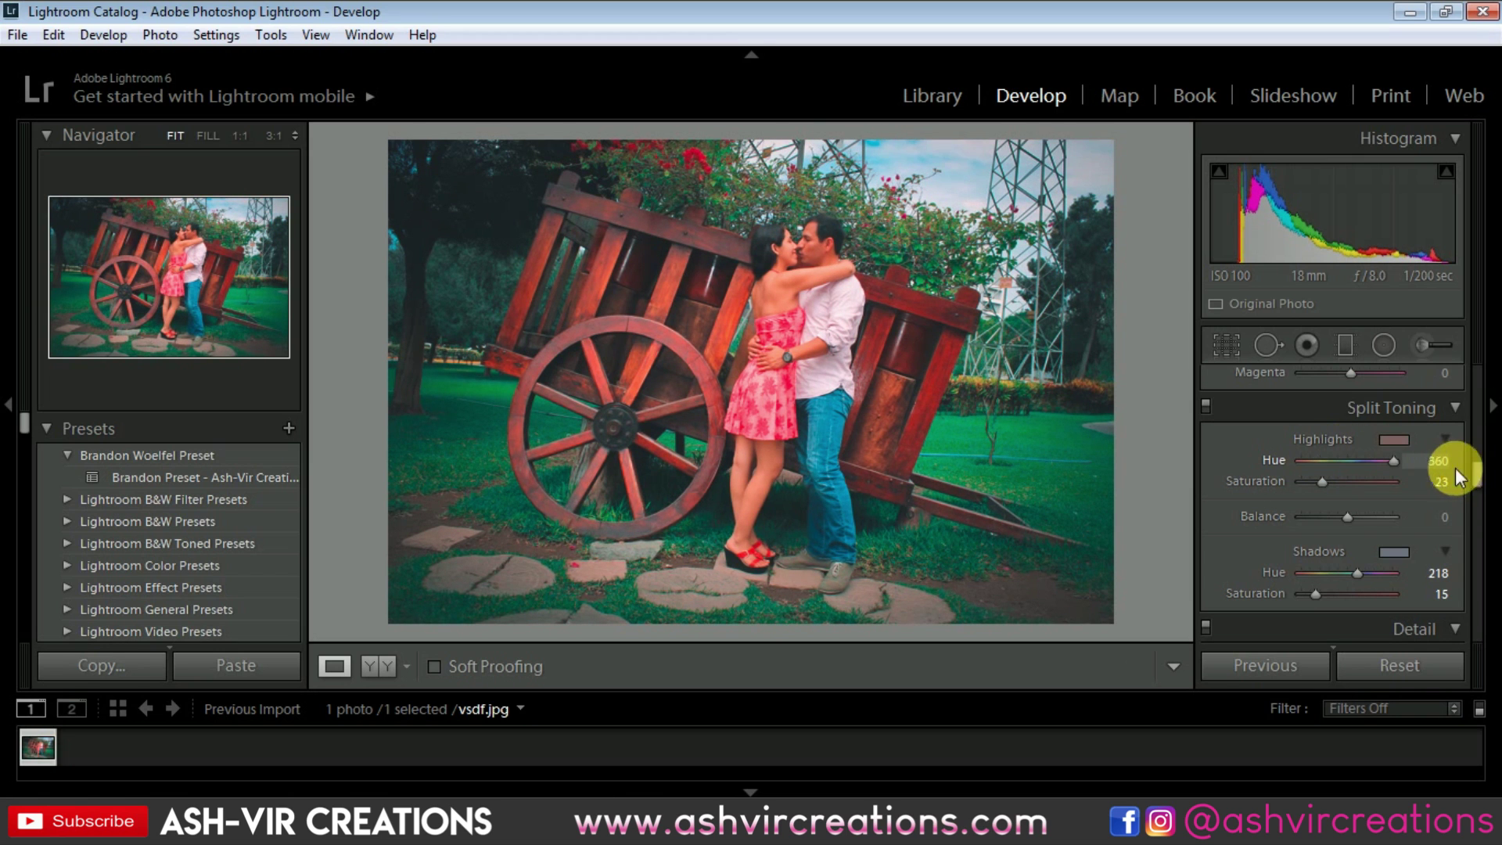
left_click_drag(1275, 457, 1322, 472)
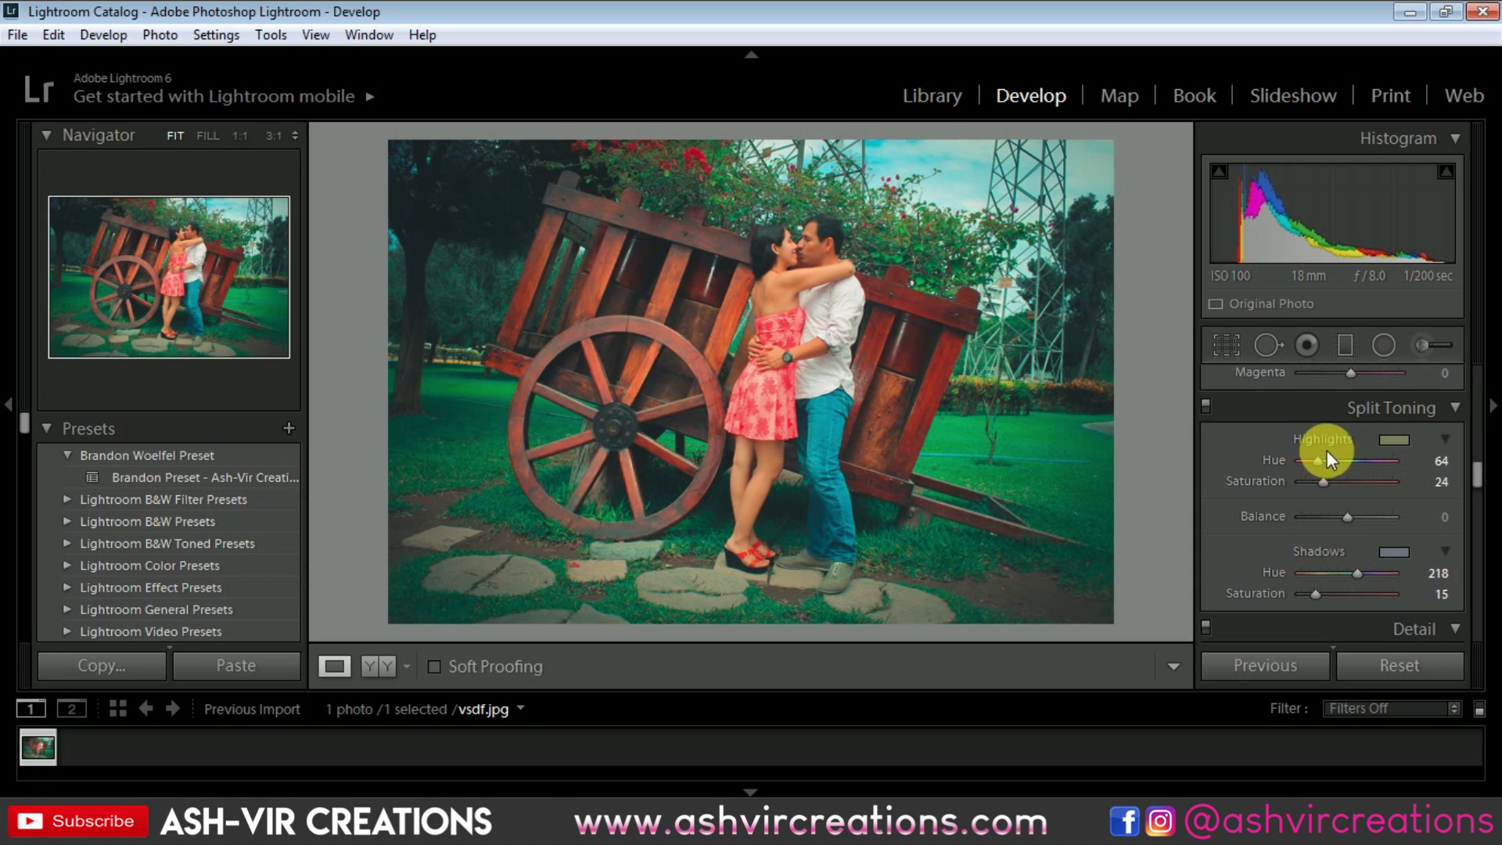
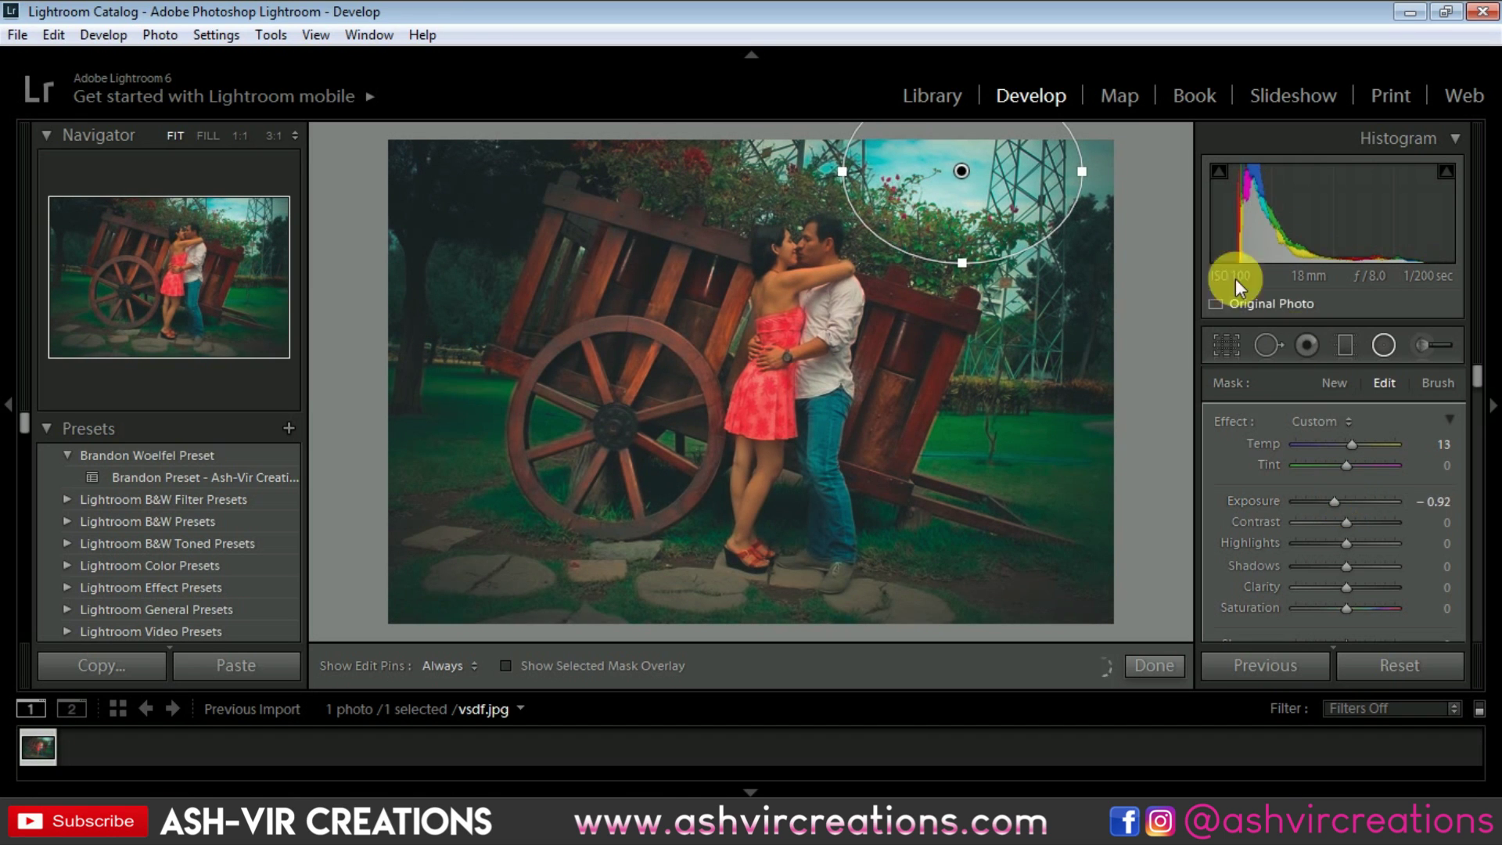
Widen and tilt the radial filter over the sky, with Exposure -0.83, Contrast 16, Highlights 45, Shadows -19, Clarity 19 and Saturation 8
left_click_drag(1096, 174, 1171, 211)
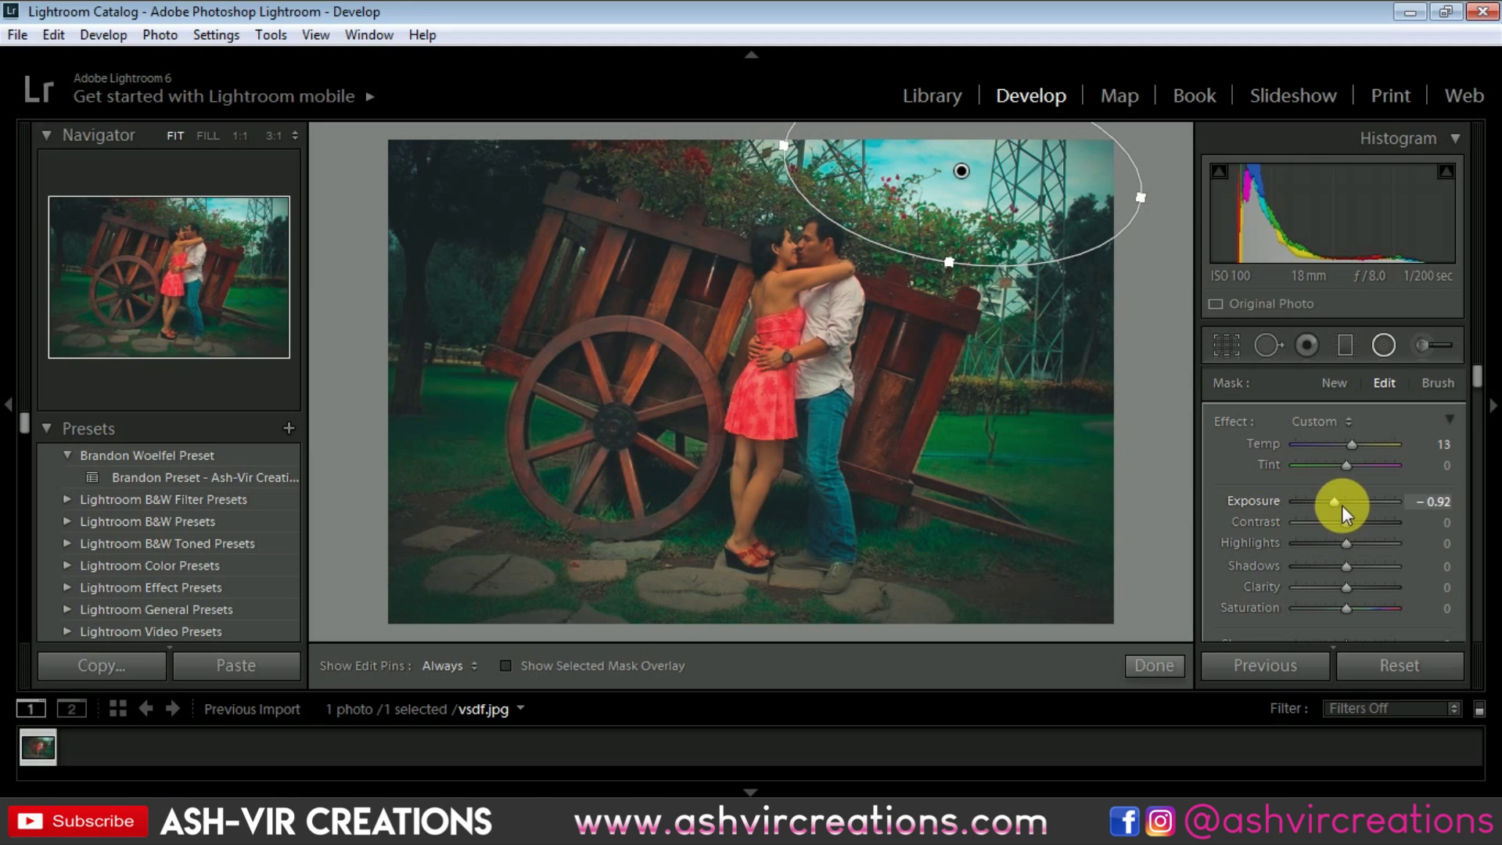
left_click_drag(1336, 504, 1339, 503)
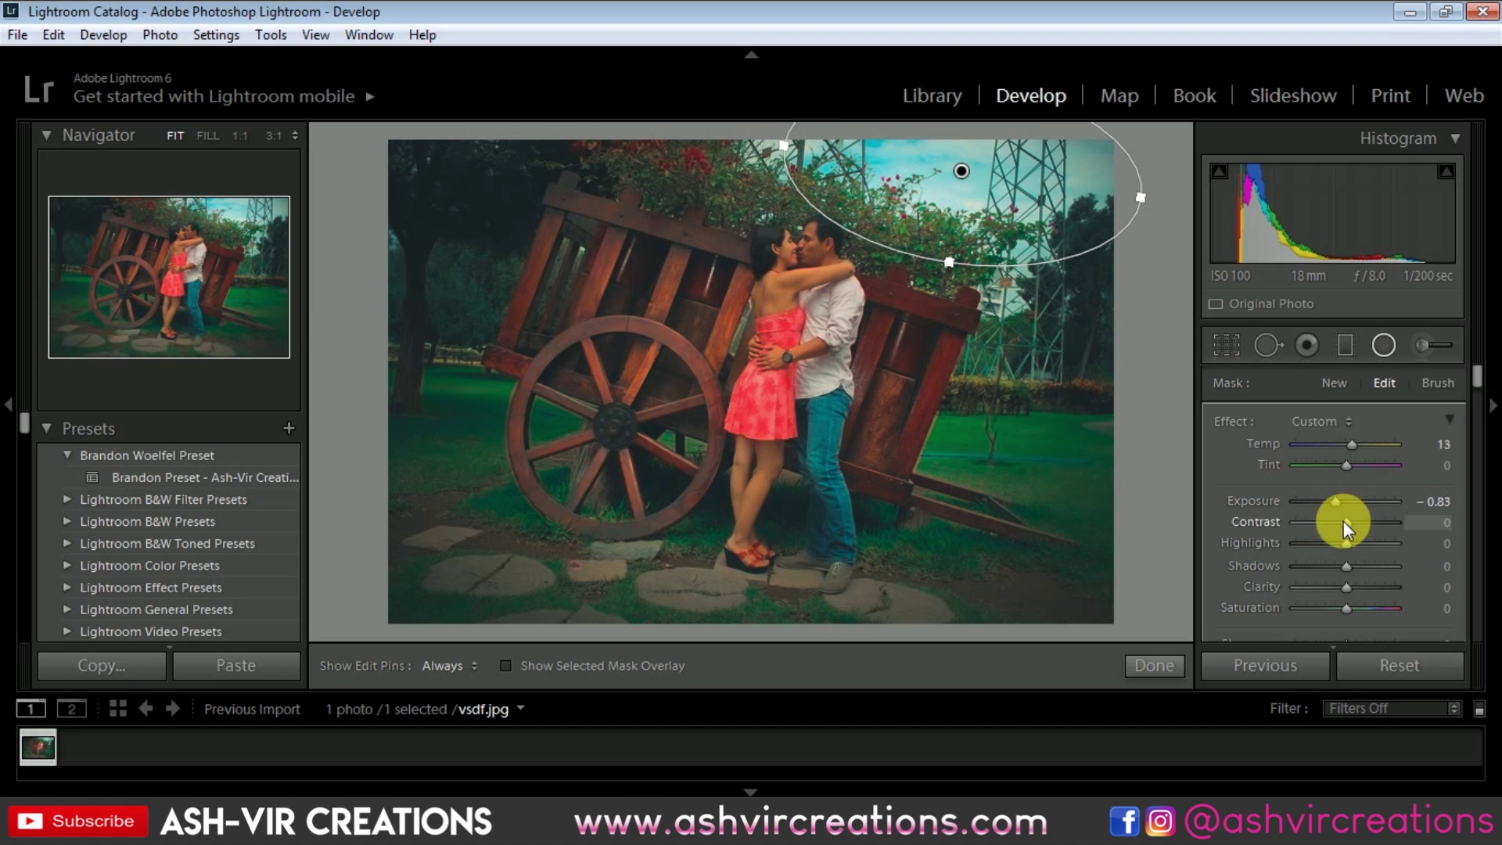
mouse_move(1346, 523)
left_mouse_down()
mouse_move(1378, 524)
mouse_move(1354, 526)
left_mouse_up()
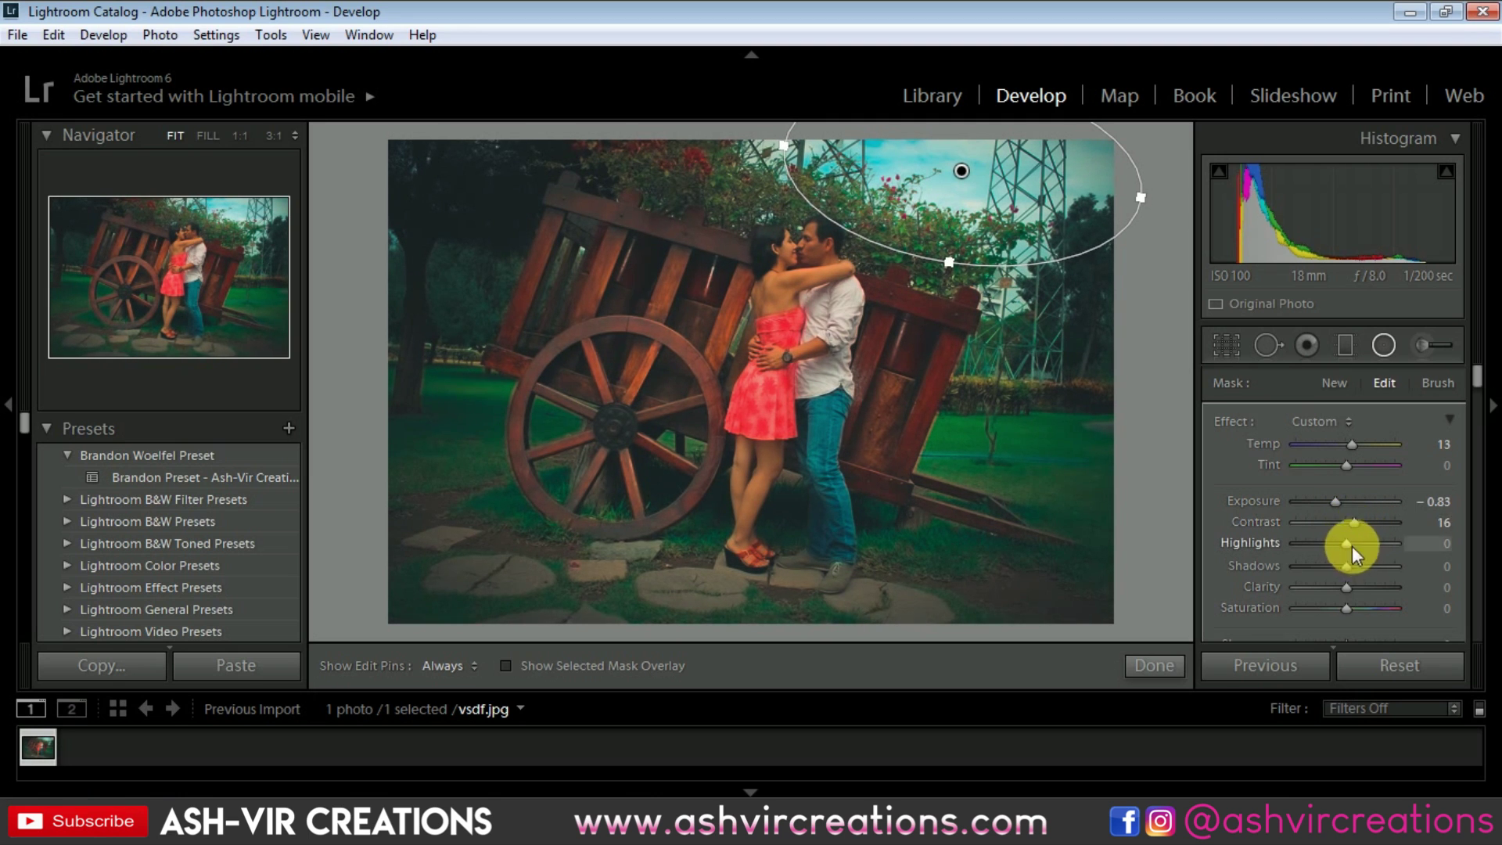
left_click_drag(1345, 541, 1350, 613)
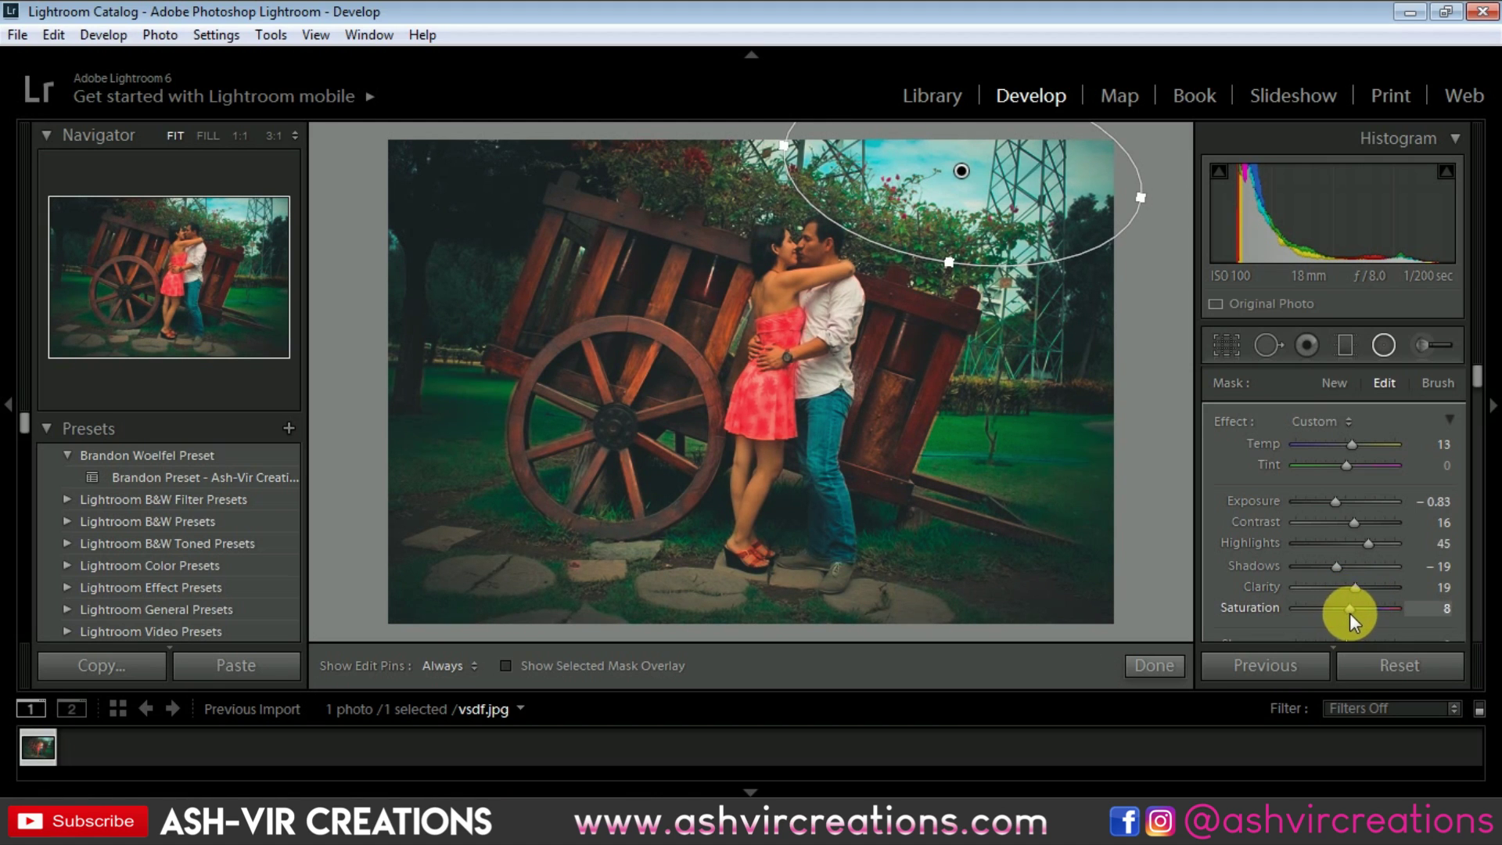
Set the radial filter's Feather to 70 and finish the filter edit
mouse_move(1477, 384)
left_mouse_down()
mouse_move(1476, 460)
mouse_move(1478, 376)
mouse_move(1485, 407)
left_mouse_up()
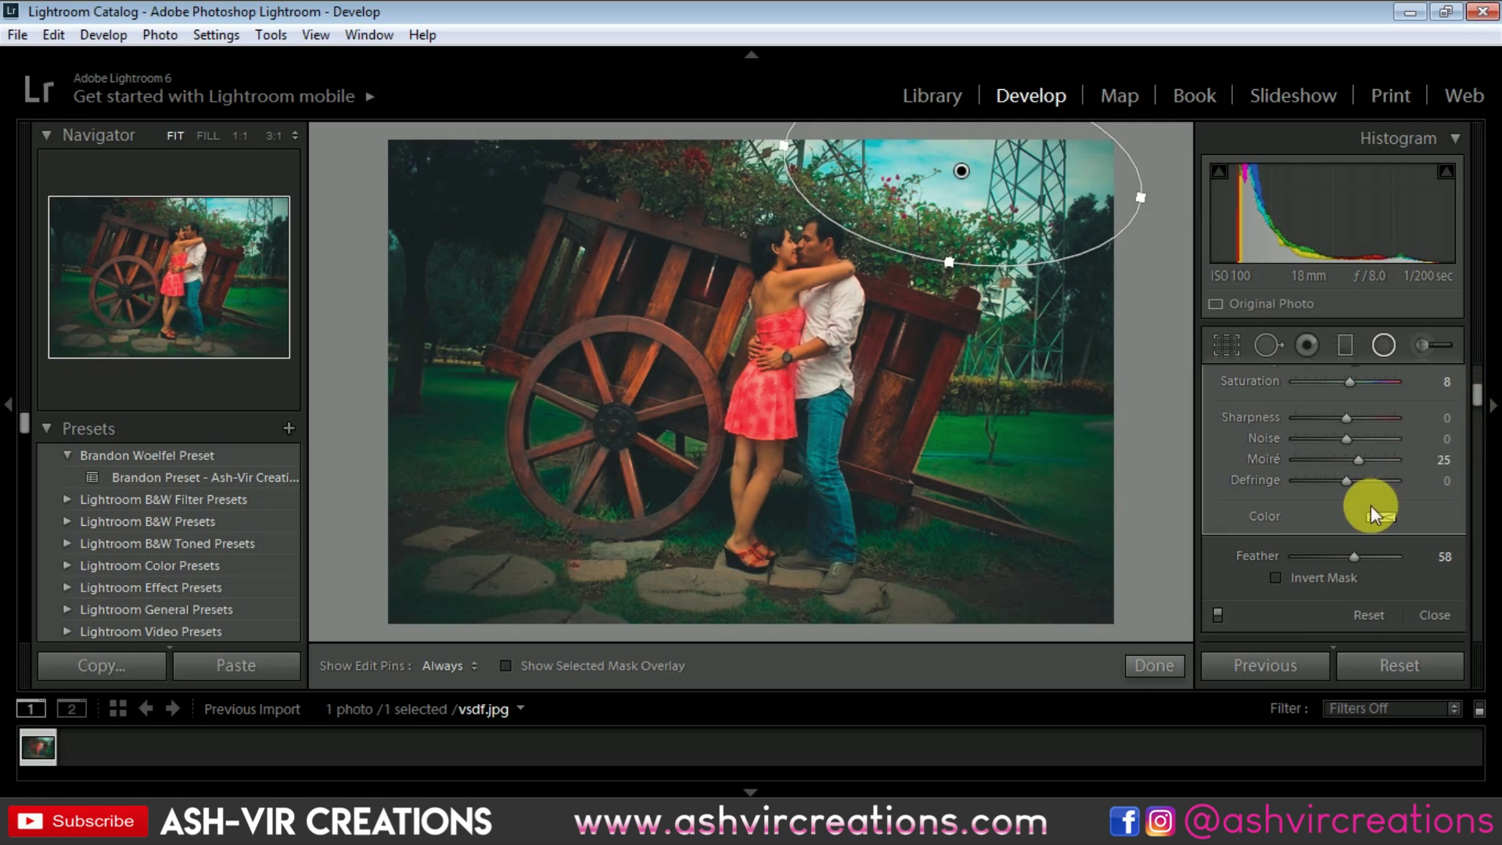
mouse_move(1350, 557)
left_mouse_down()
mouse_move(1321, 555)
mouse_move(1404, 557)
mouse_move(1340, 559)
mouse_move(1369, 559)
left_mouse_up()
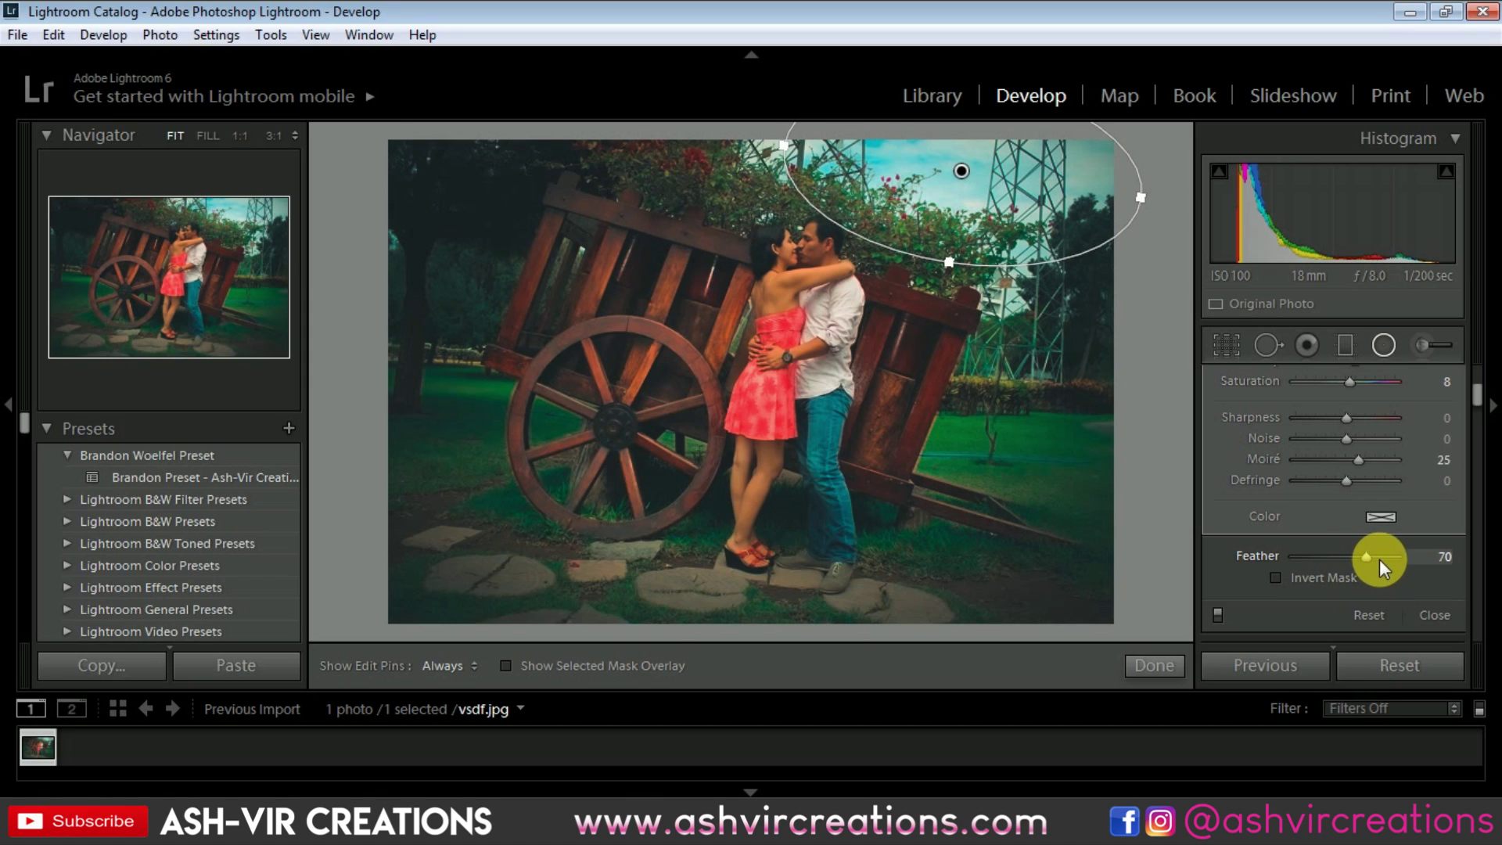
left_click(1154, 661)
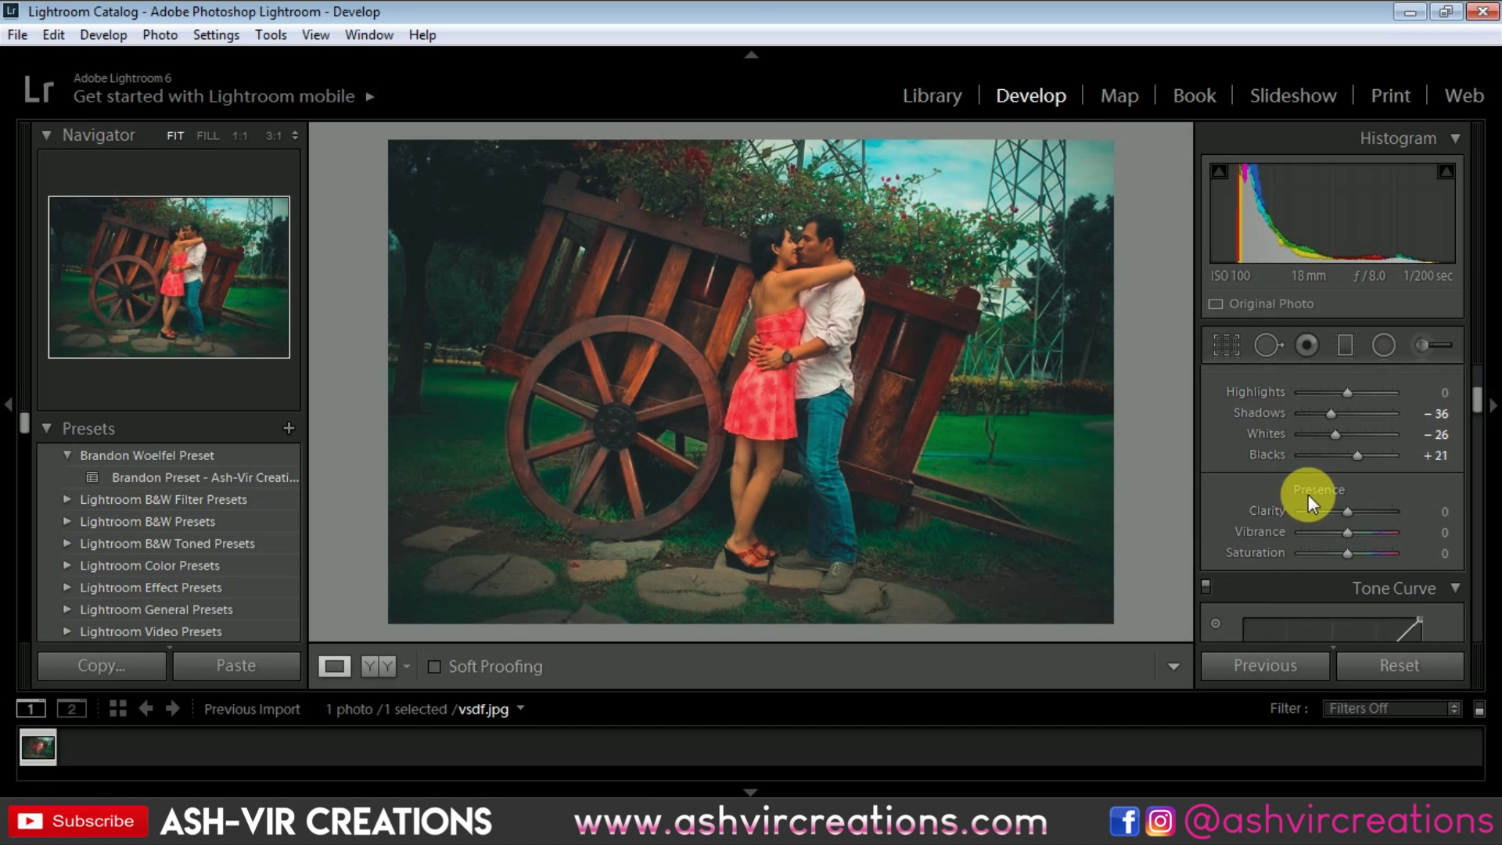
Compare the original and edited photo side by side, examining the couple and surroundings in both filled and fitted views
left_click_drag(1475, 397, 1481, 420)
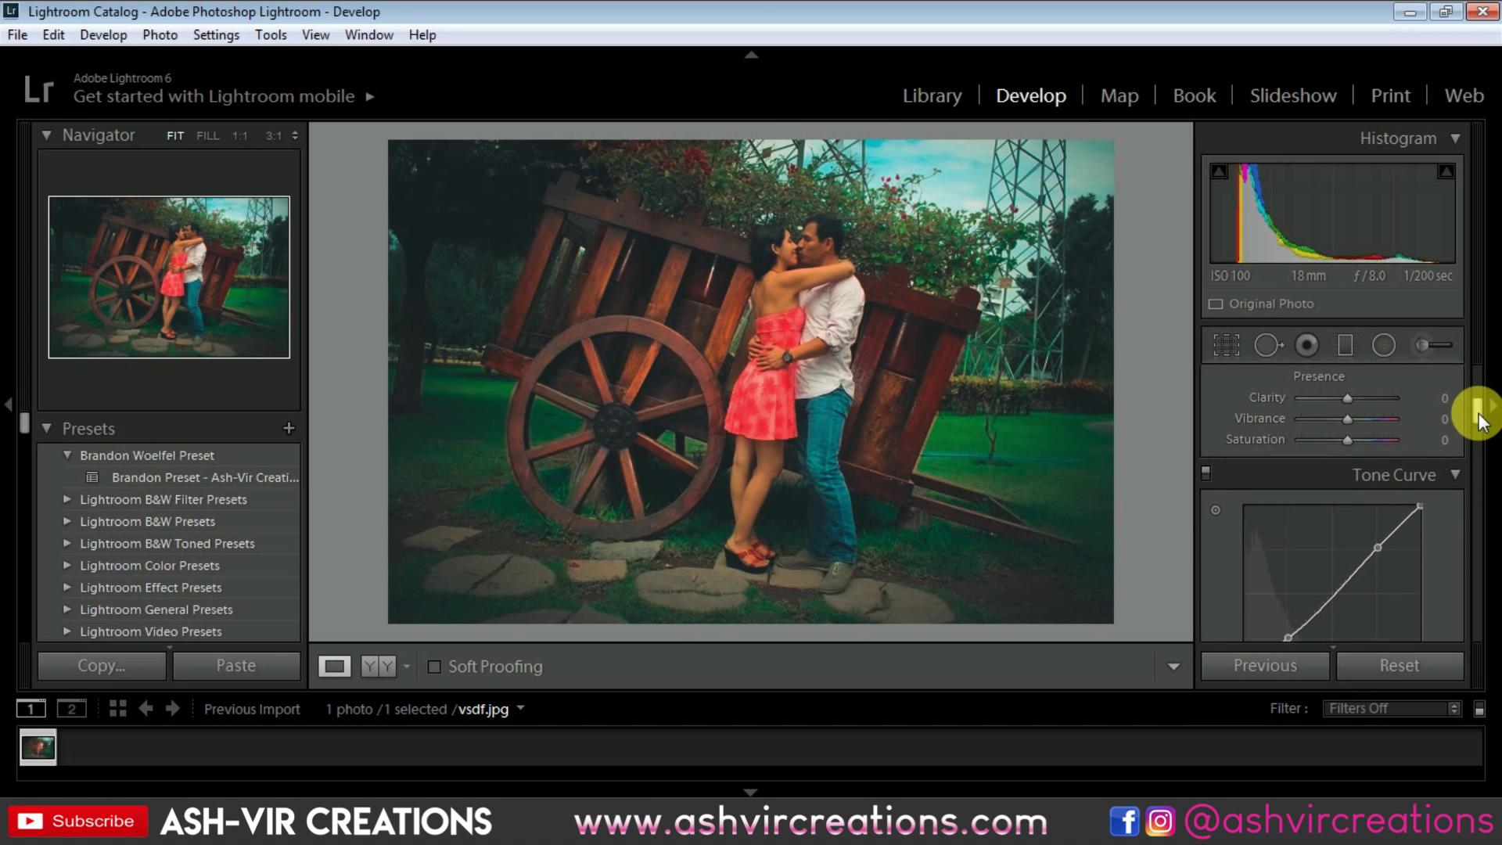
left_click(367, 666)
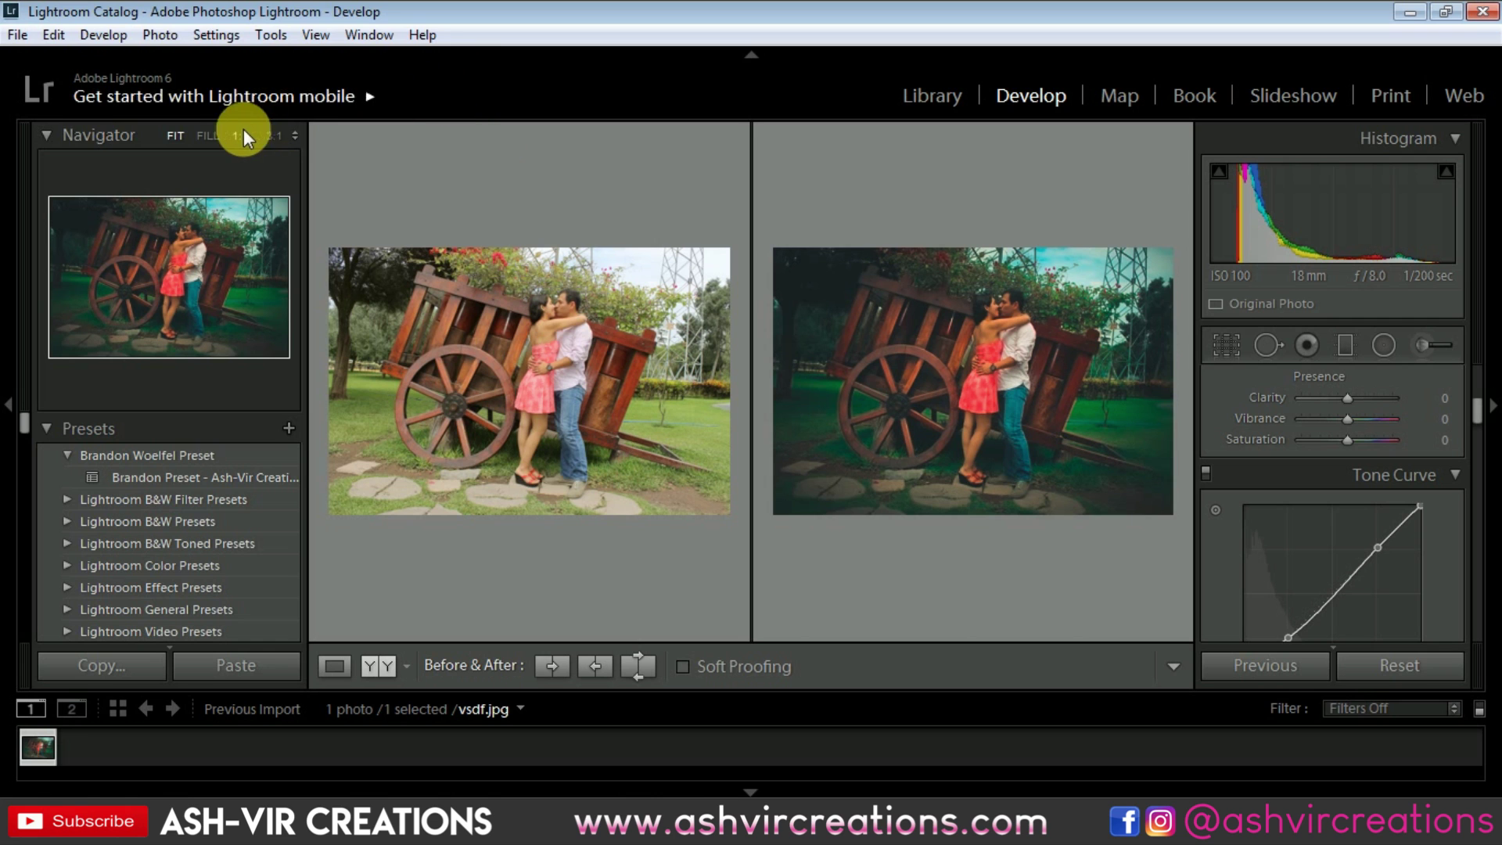
left_click(208, 135)
left_click_drag(1063, 328, 922, 352)
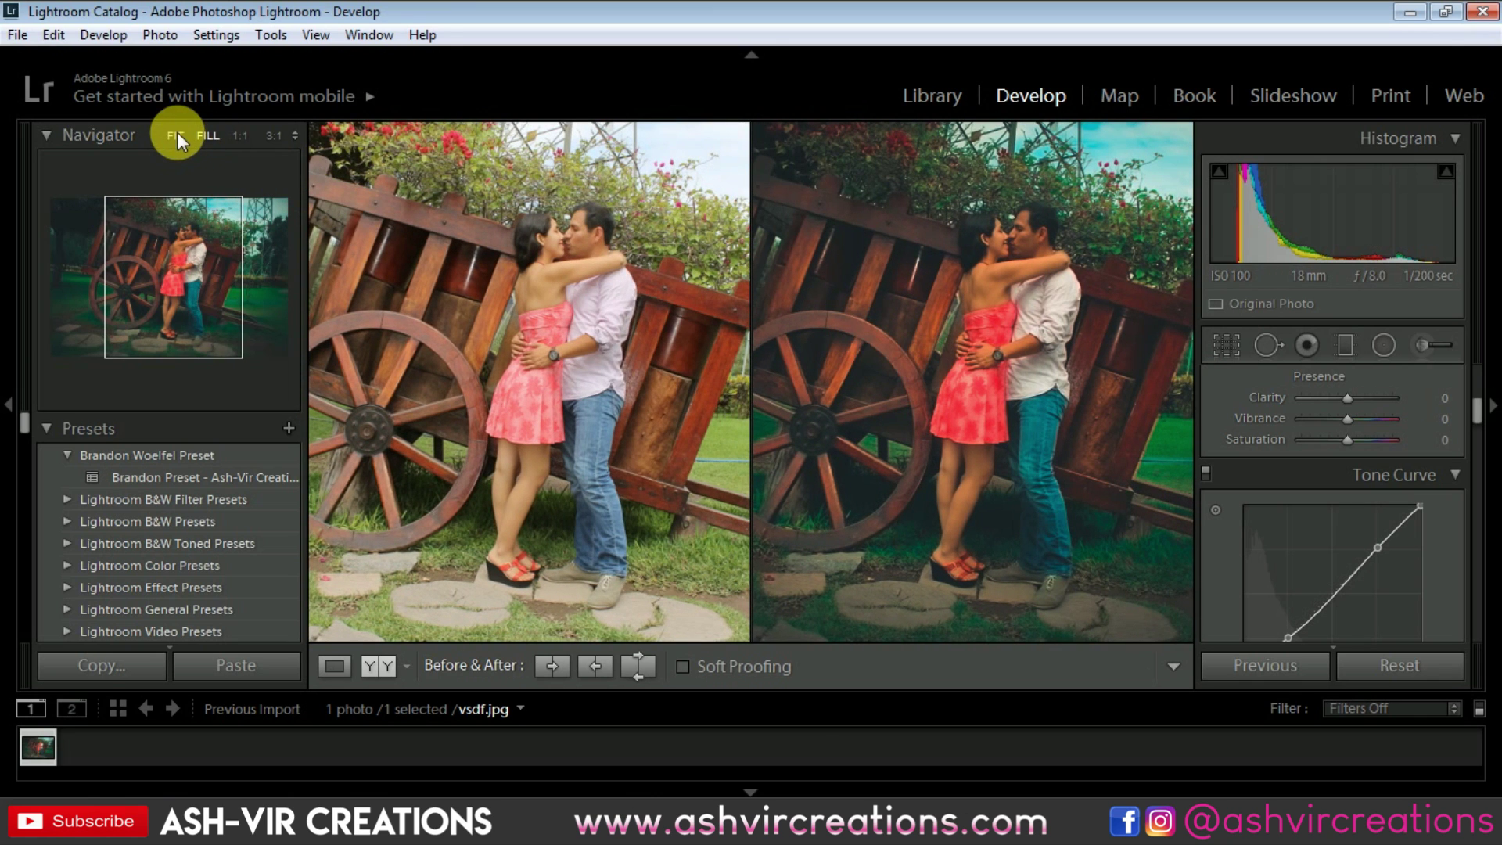
left_click(177, 137)
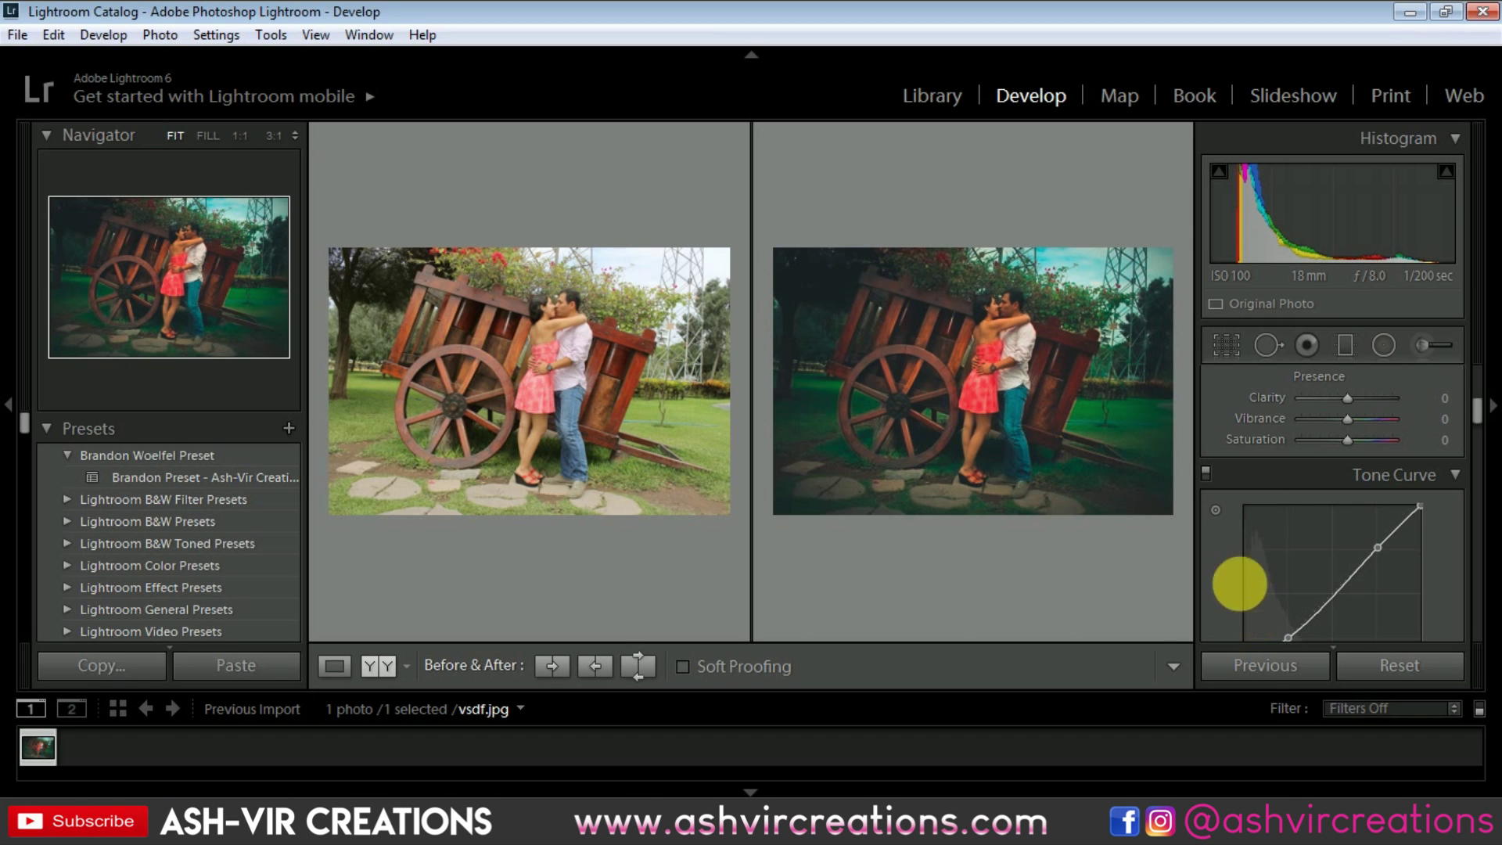
left_click(206, 138)
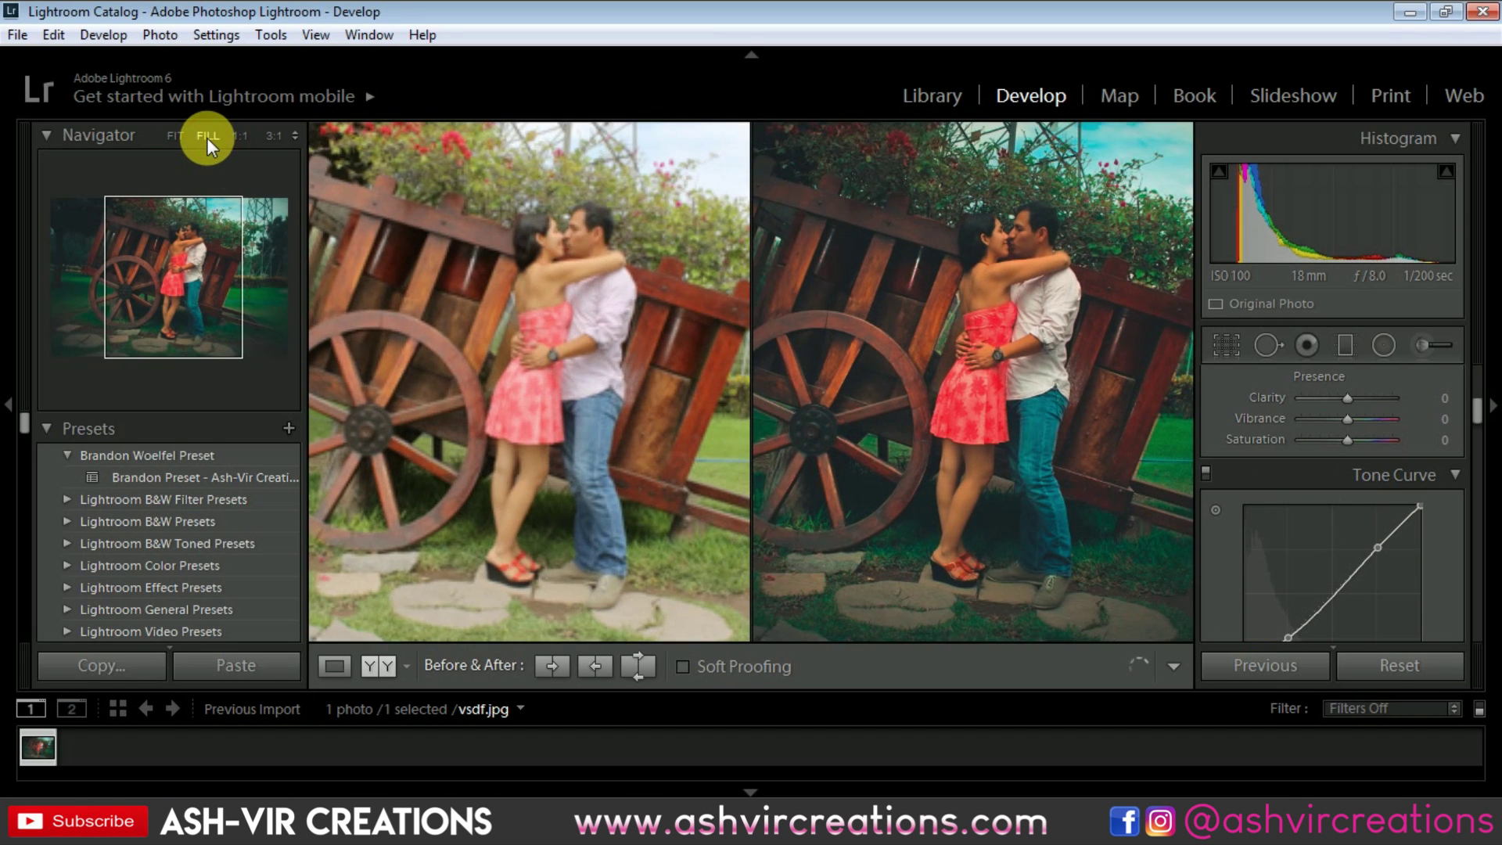
left_click_drag(978, 374, 953, 373)
left_click_drag(1107, 579, 1152, 559)
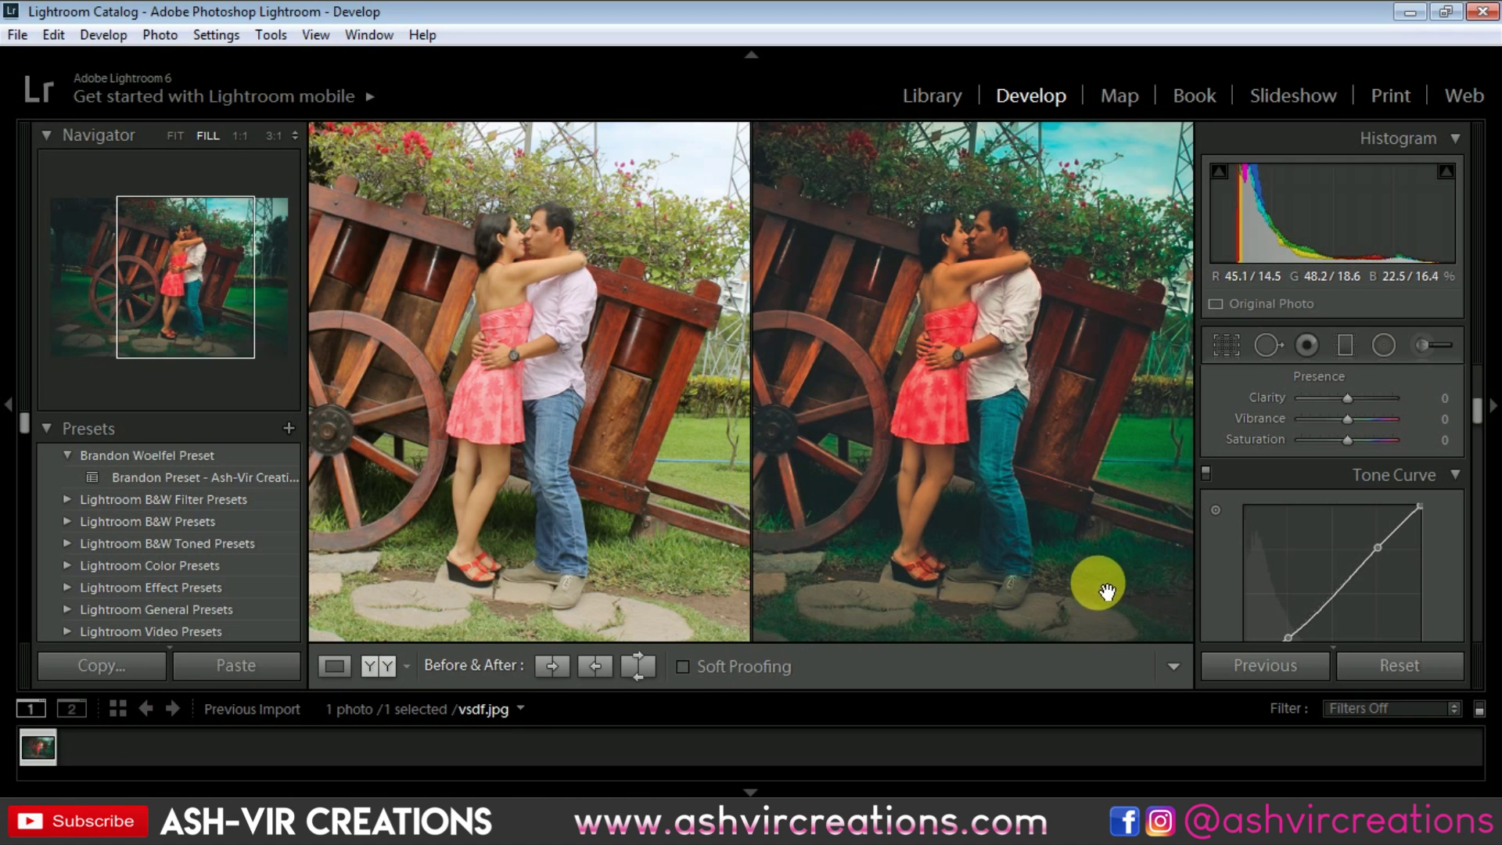
left_click(175, 136)
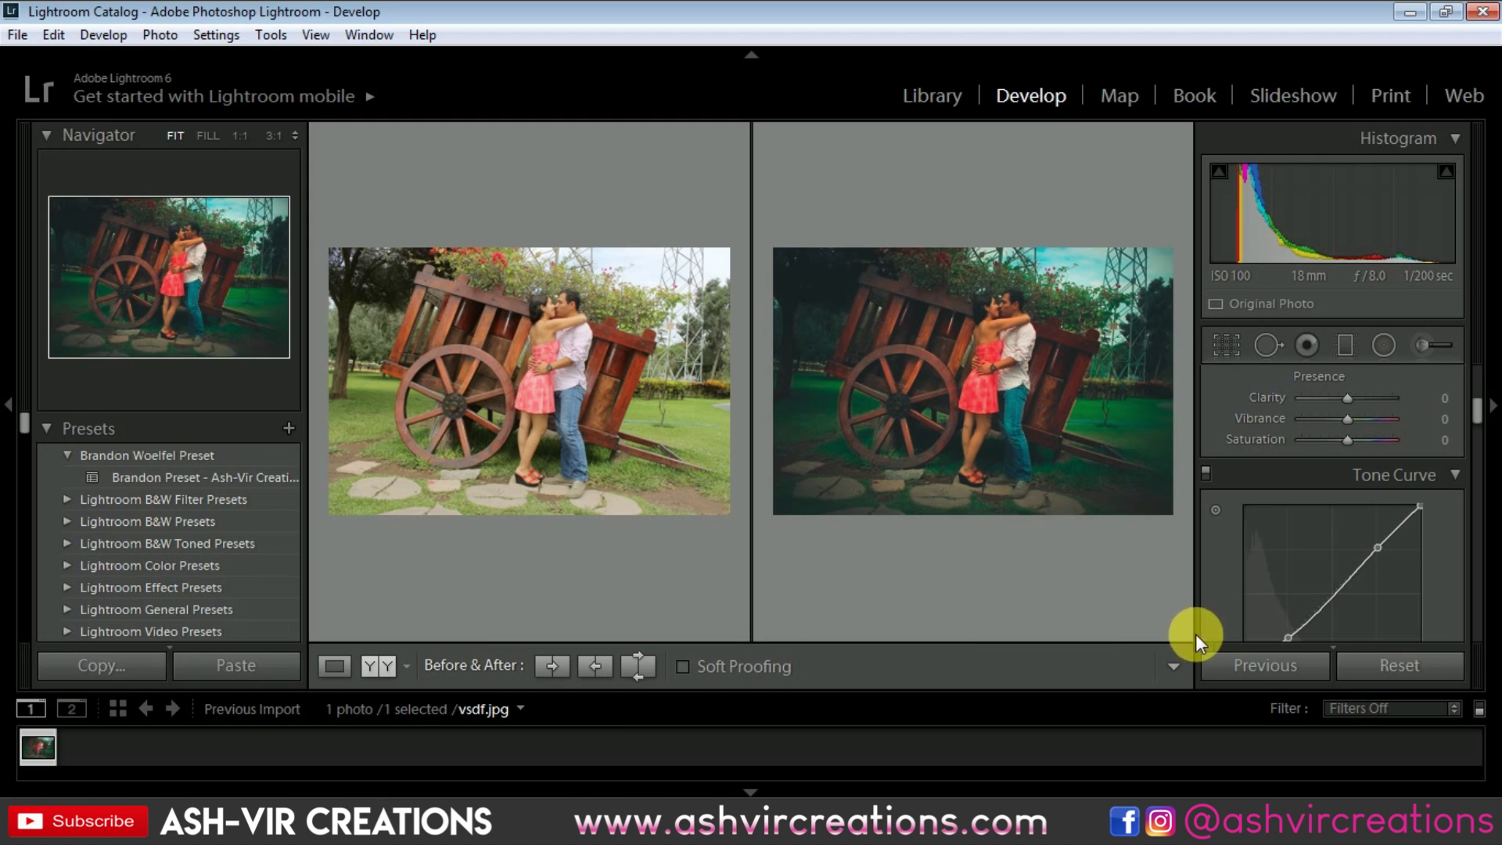
Save the current develop settings as a preset named AVC-Pre-Wed a1
left_click(289, 427)
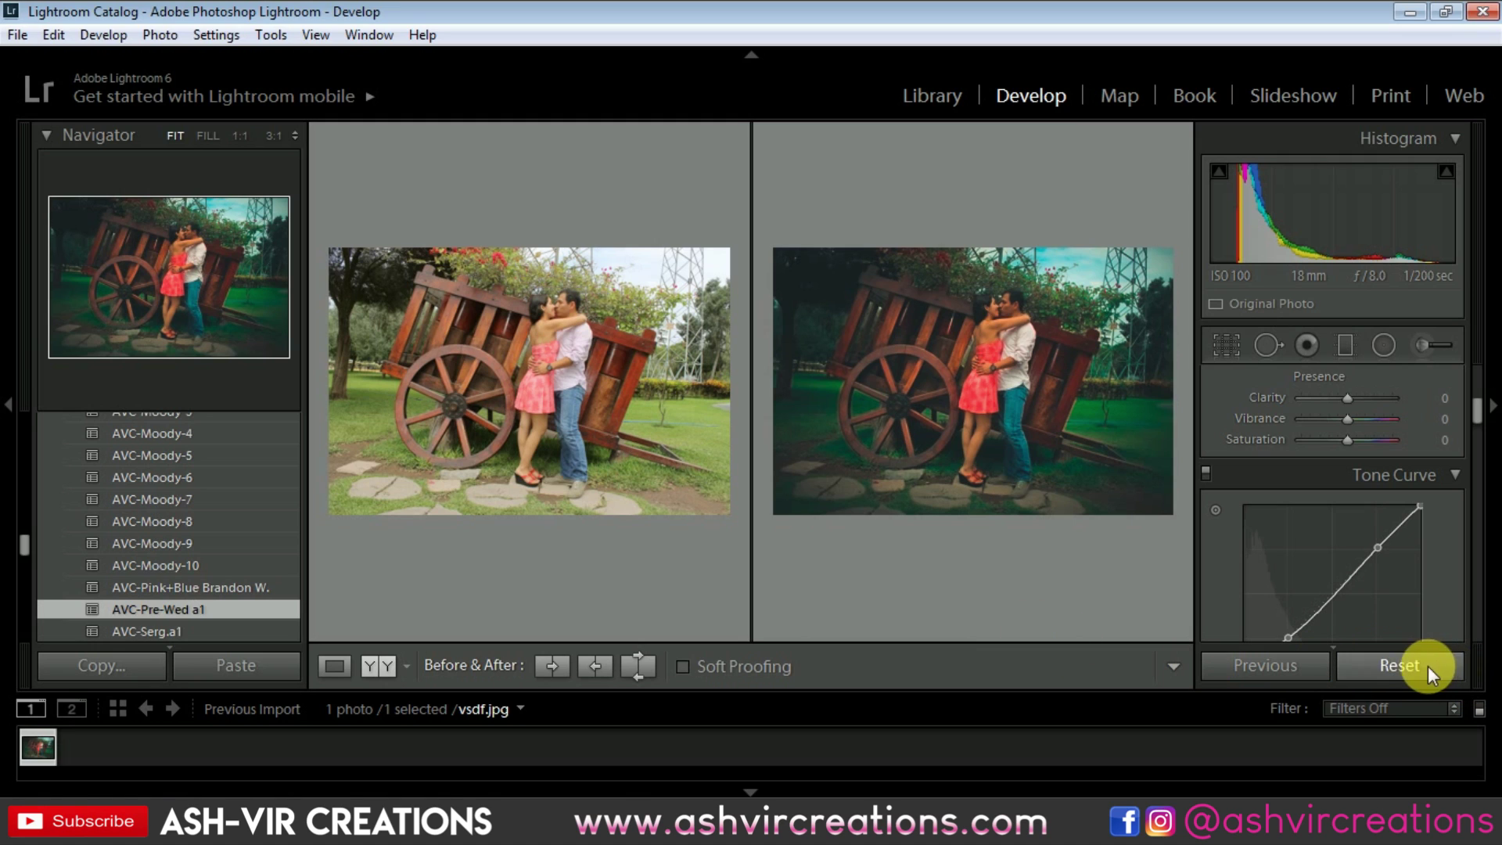
Export the edited photo to the Untitled Export subfolder on the desktop, keeping its original file name
right_click(938, 312)
mouse_move(996, 686)
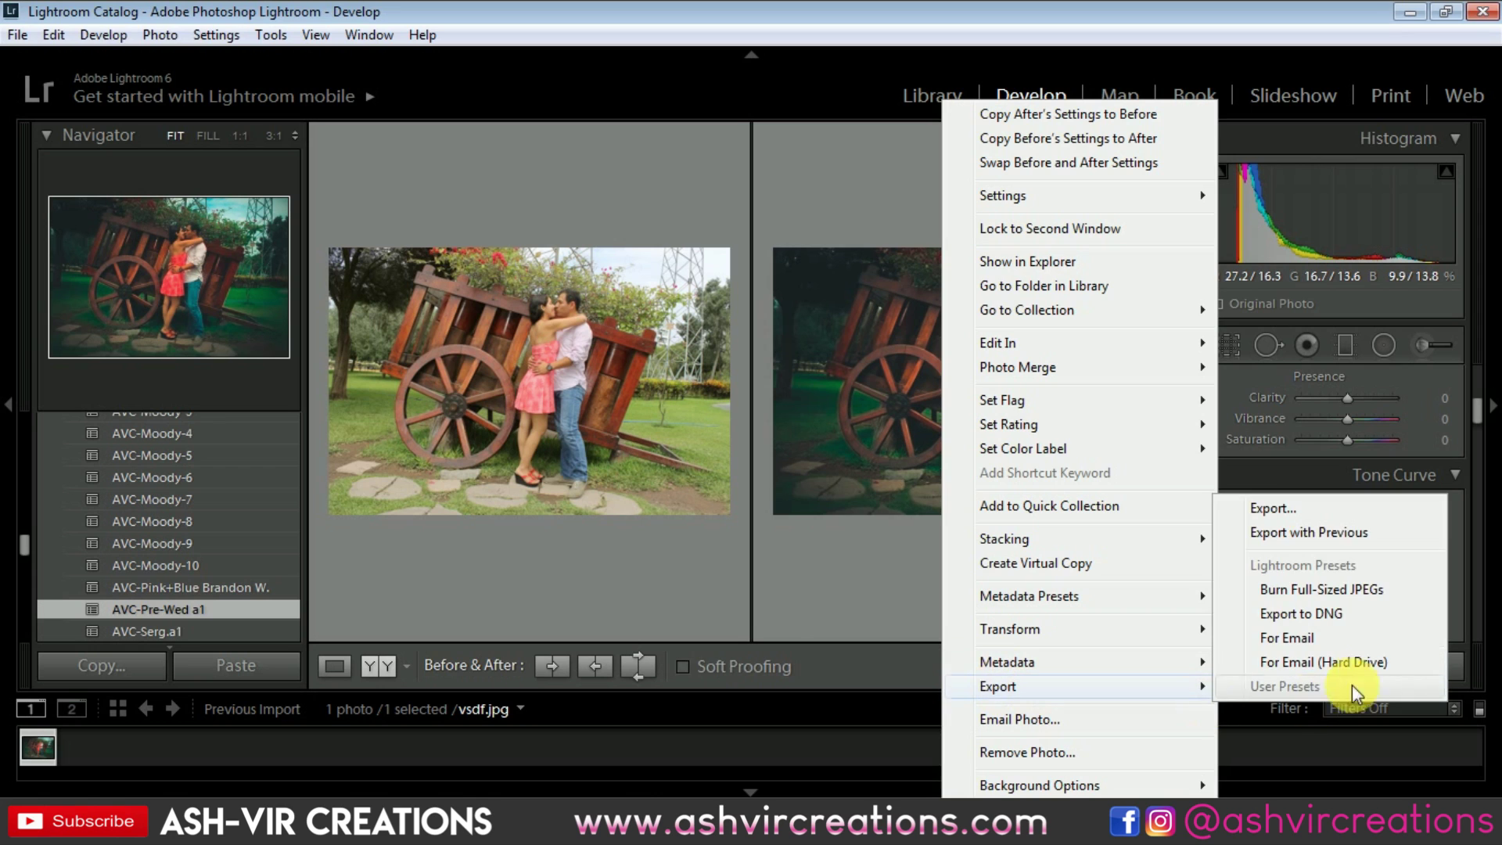
left_click(1332, 510)
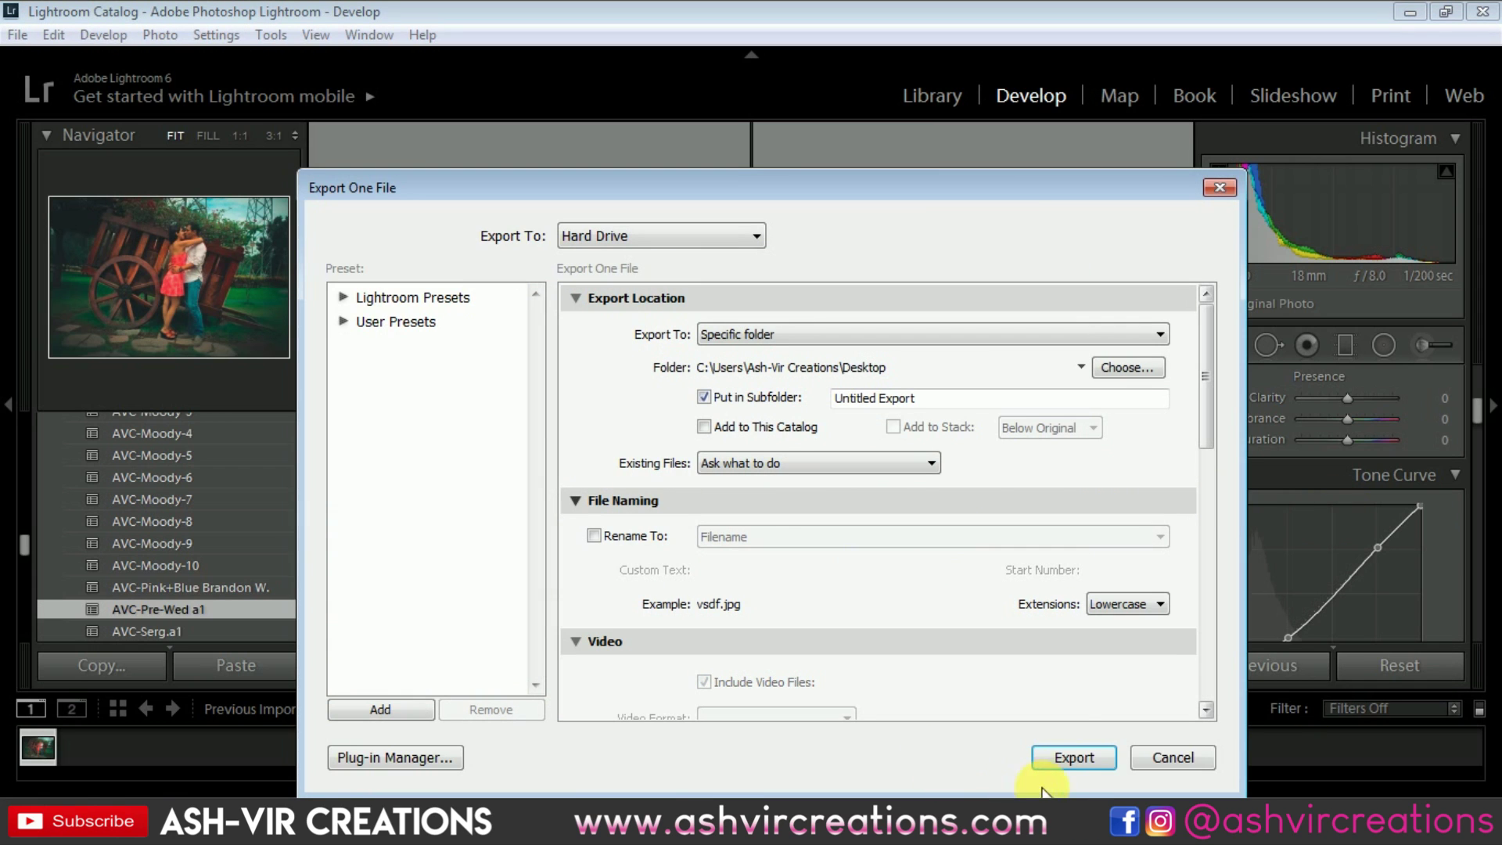
left_click(1070, 756)
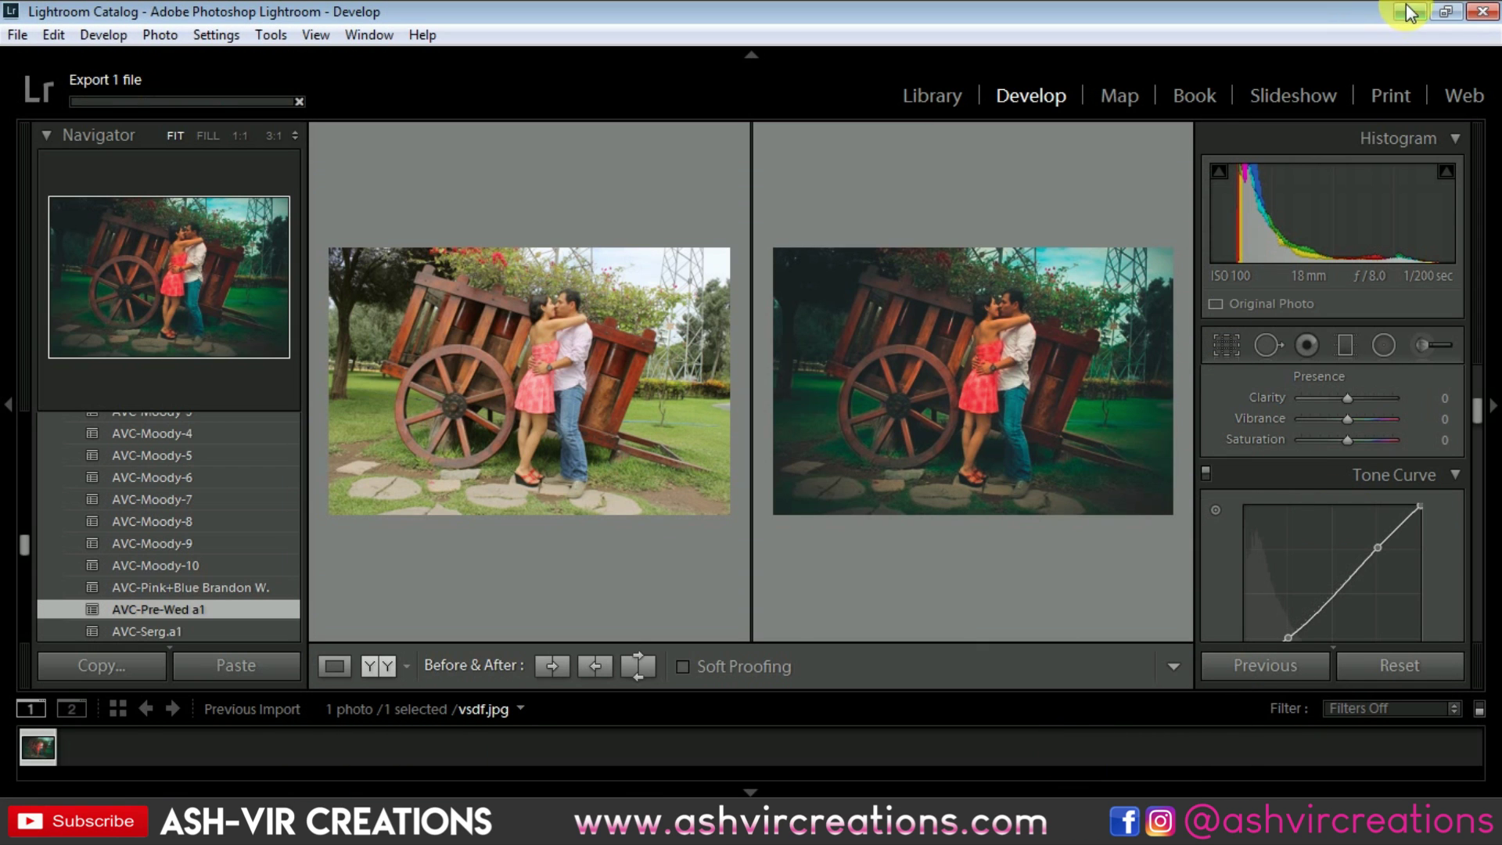
Minimize Lightroom, view the exported vsdf photo in the desktop's Untitled Export folder, and close the viewer and folder
left_click(1406, 13)
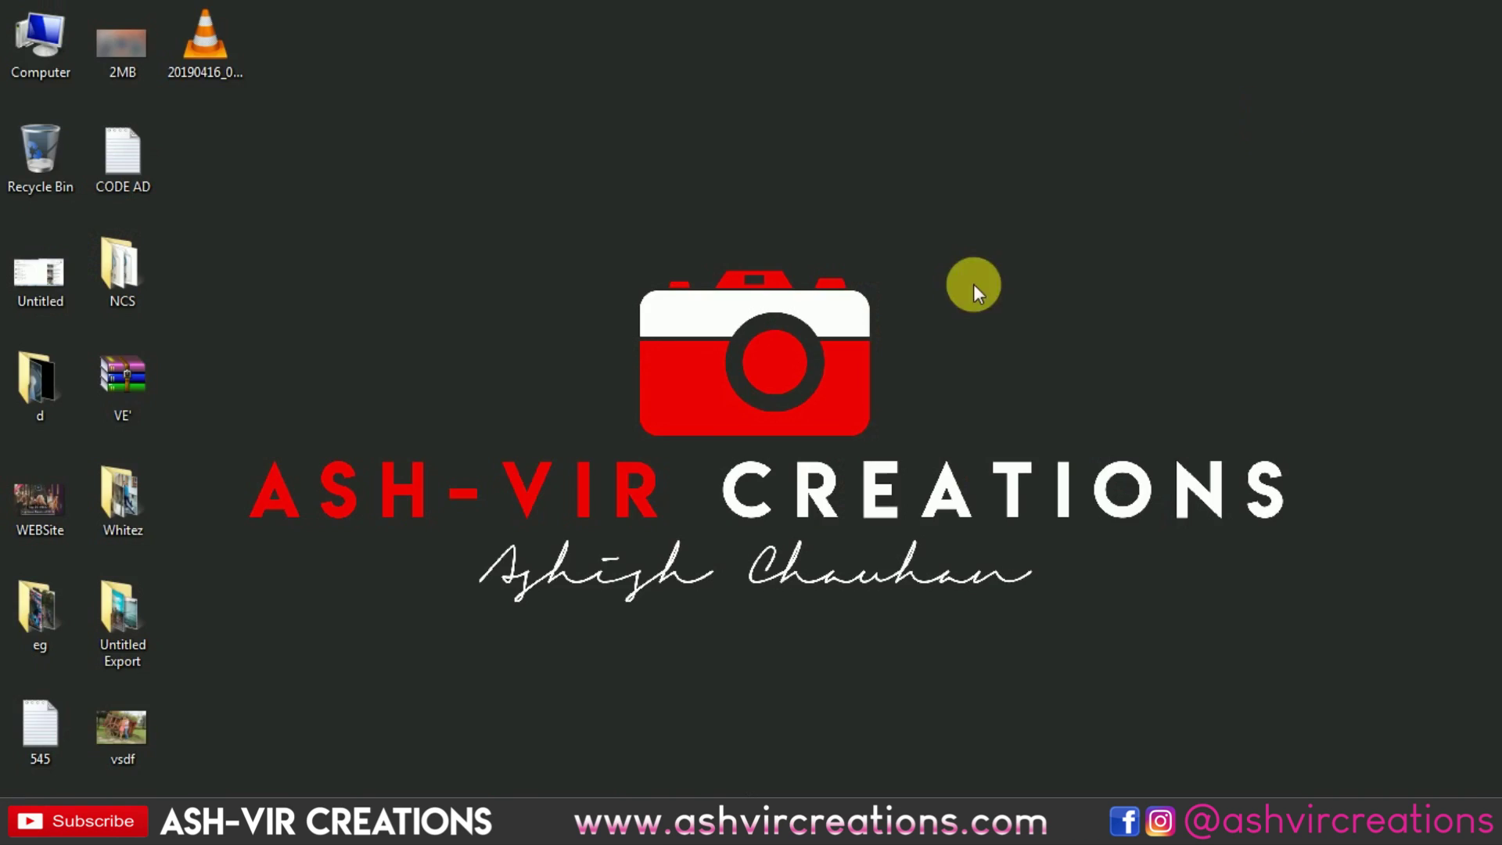
double_click(144, 610)
double_click(1330, 356)
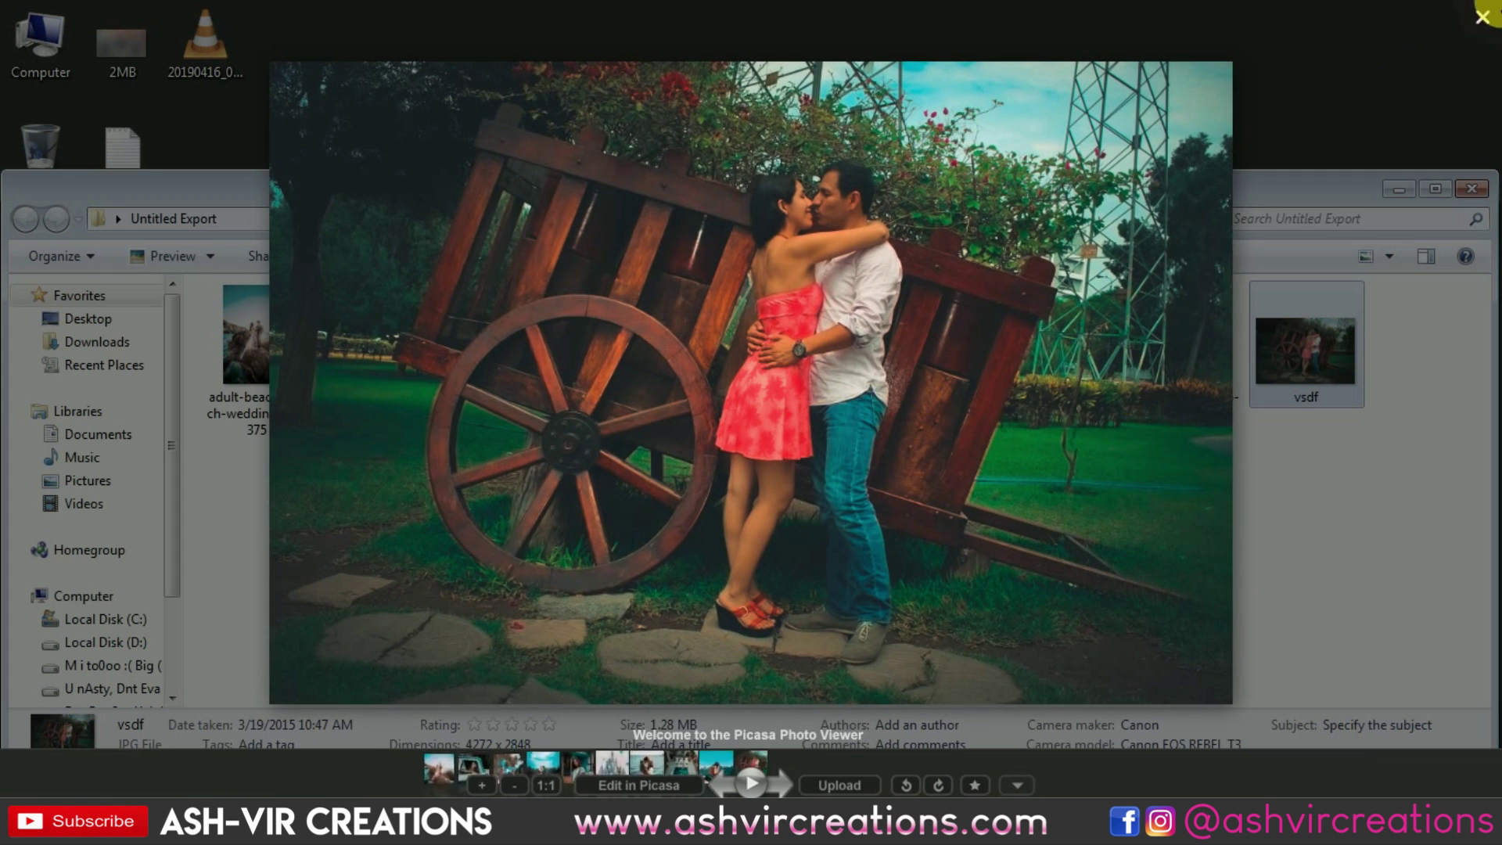
left_click(1482, 17)
left_click(1471, 189)
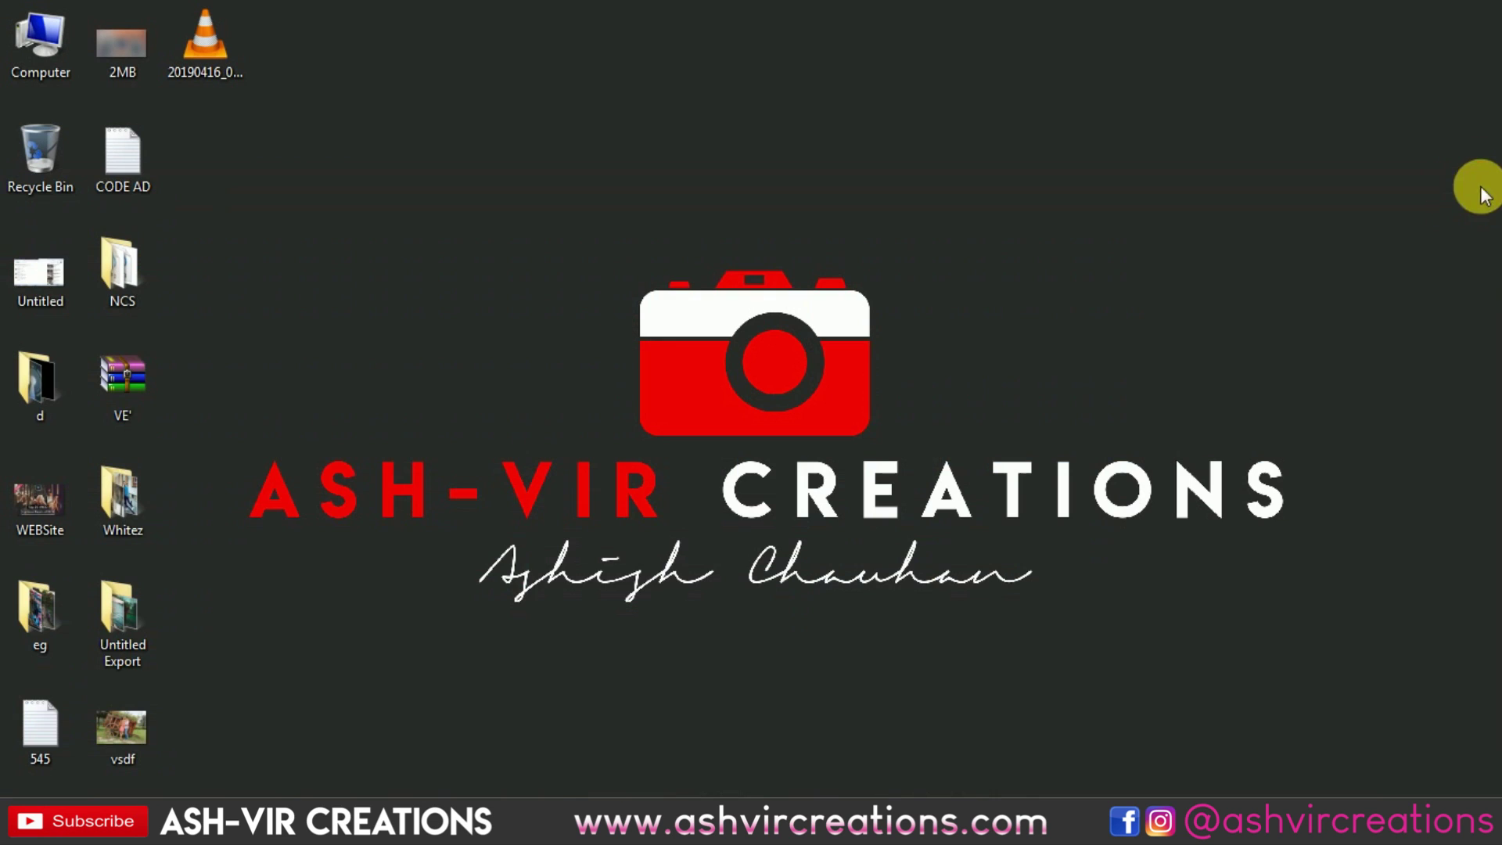
Switch back to Lightroom and reset all develop settings of the couple photo
left_click(310, 783)
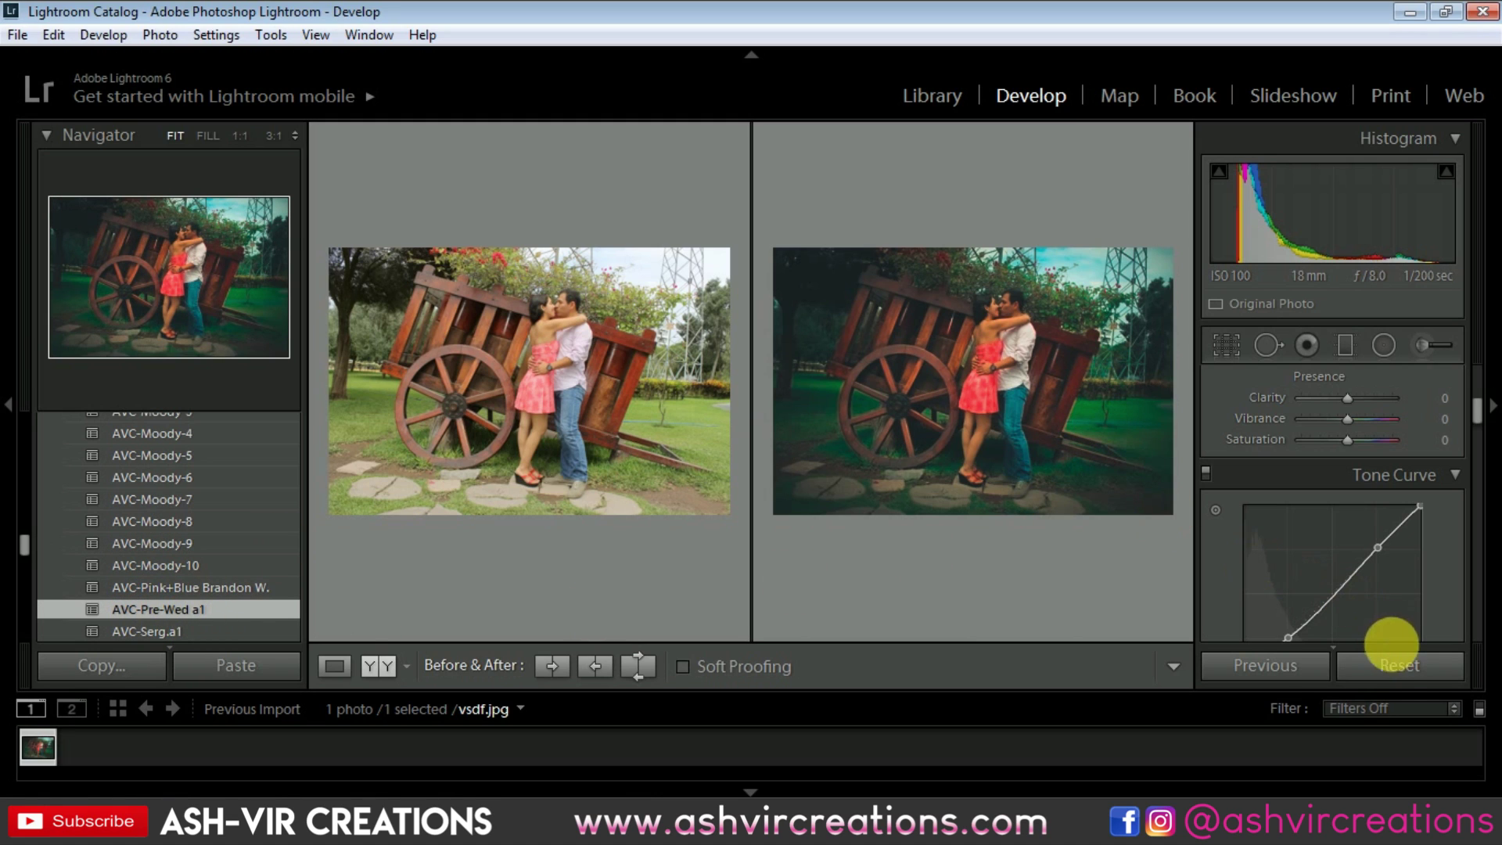
left_click(1391, 667)
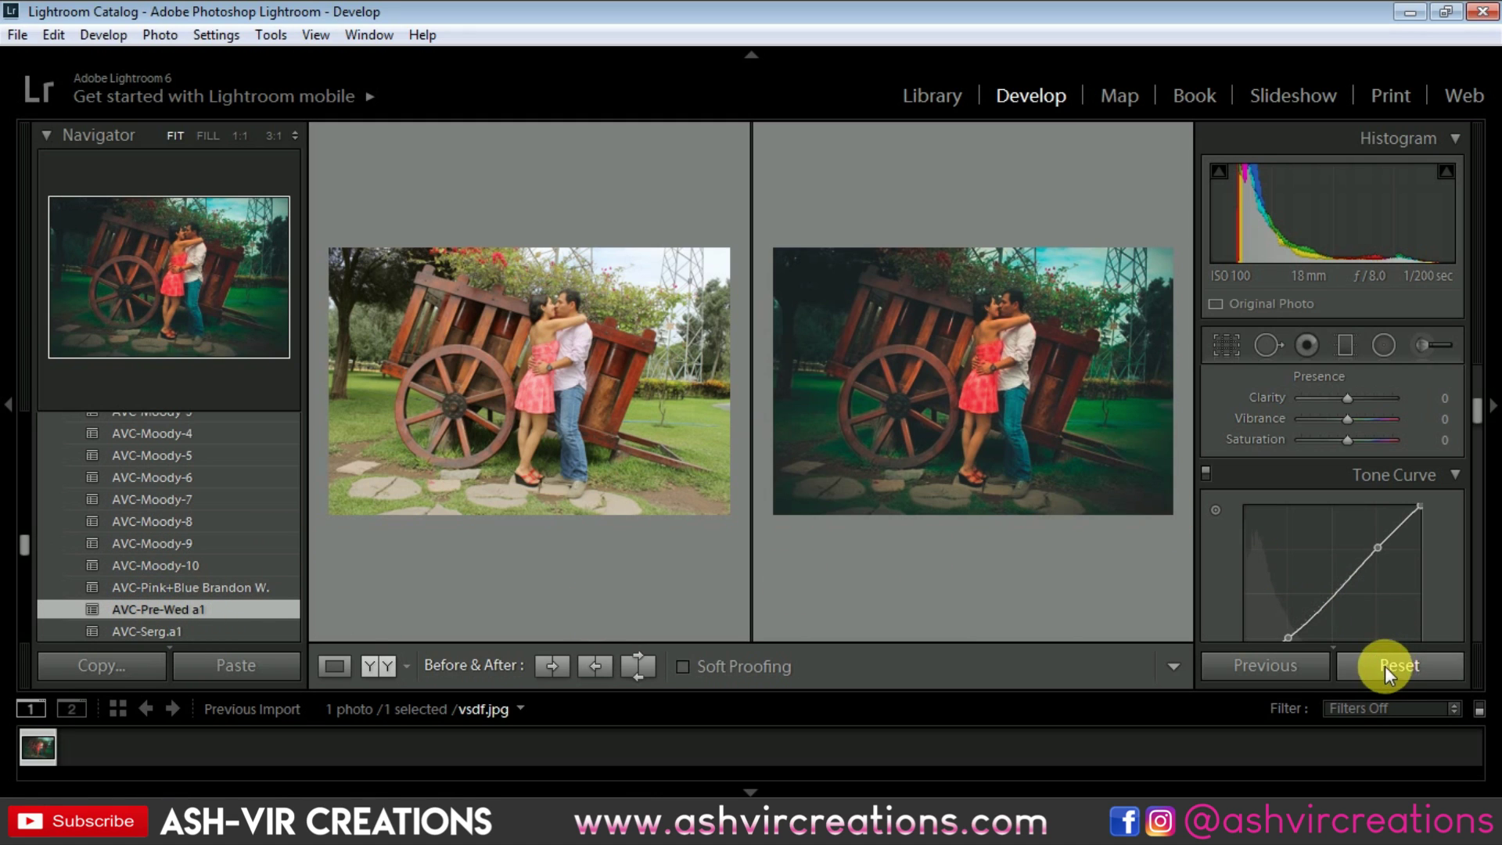
Show All Photographs of the catalog in the Library grid instead of only the previous import
left_click(924, 96)
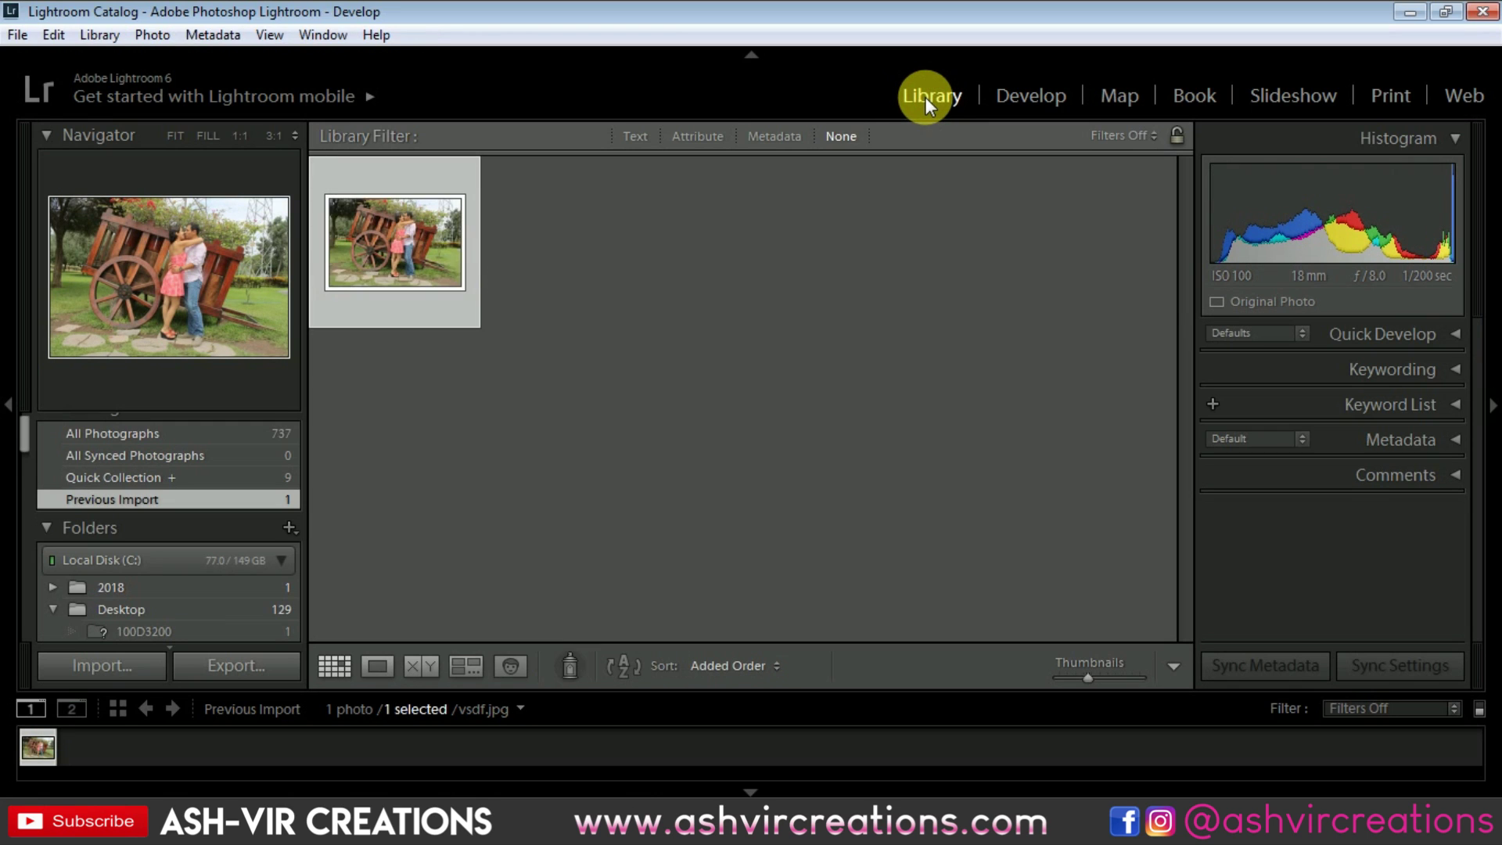
left_click(519, 708)
left_click(599, 444)
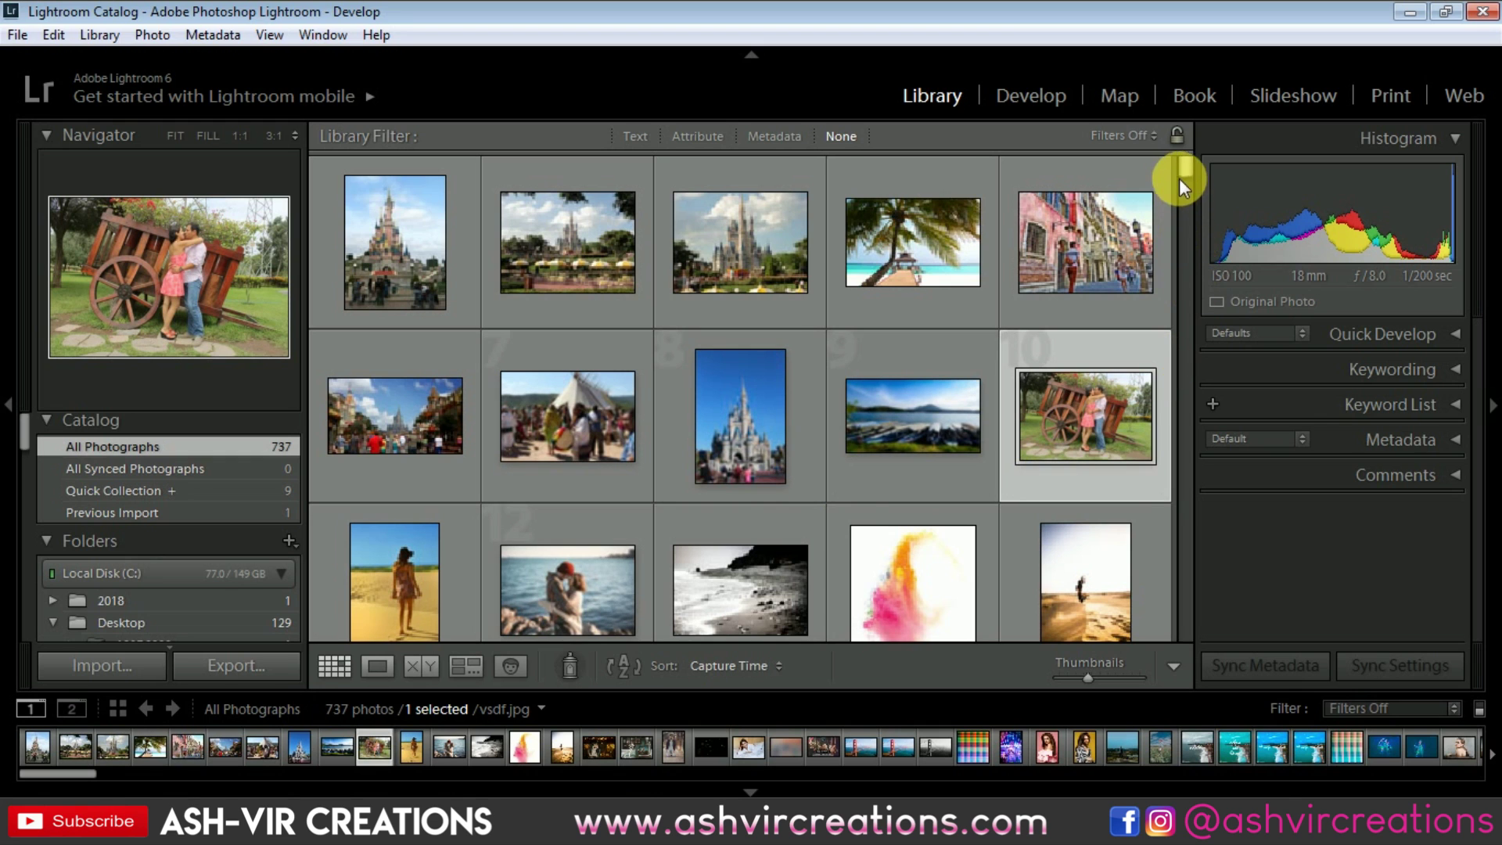
Browse the catalog and select the portrait of the woman with round glasses sitting in tall green grass
left_click(543, 575)
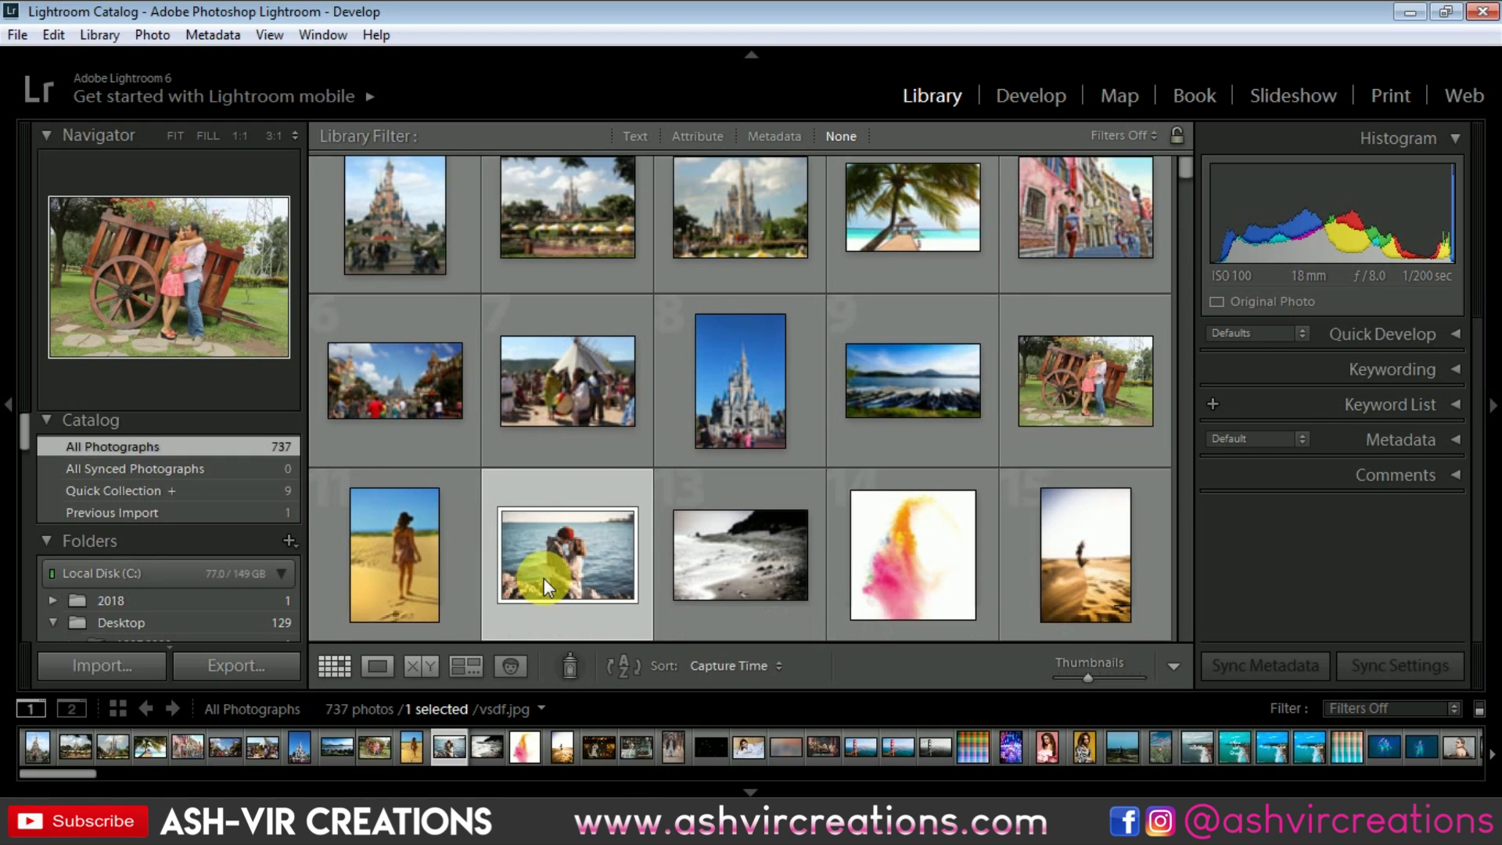
scroll(566, 574, "down", 2)
scroll(566, 577, "down", 12)
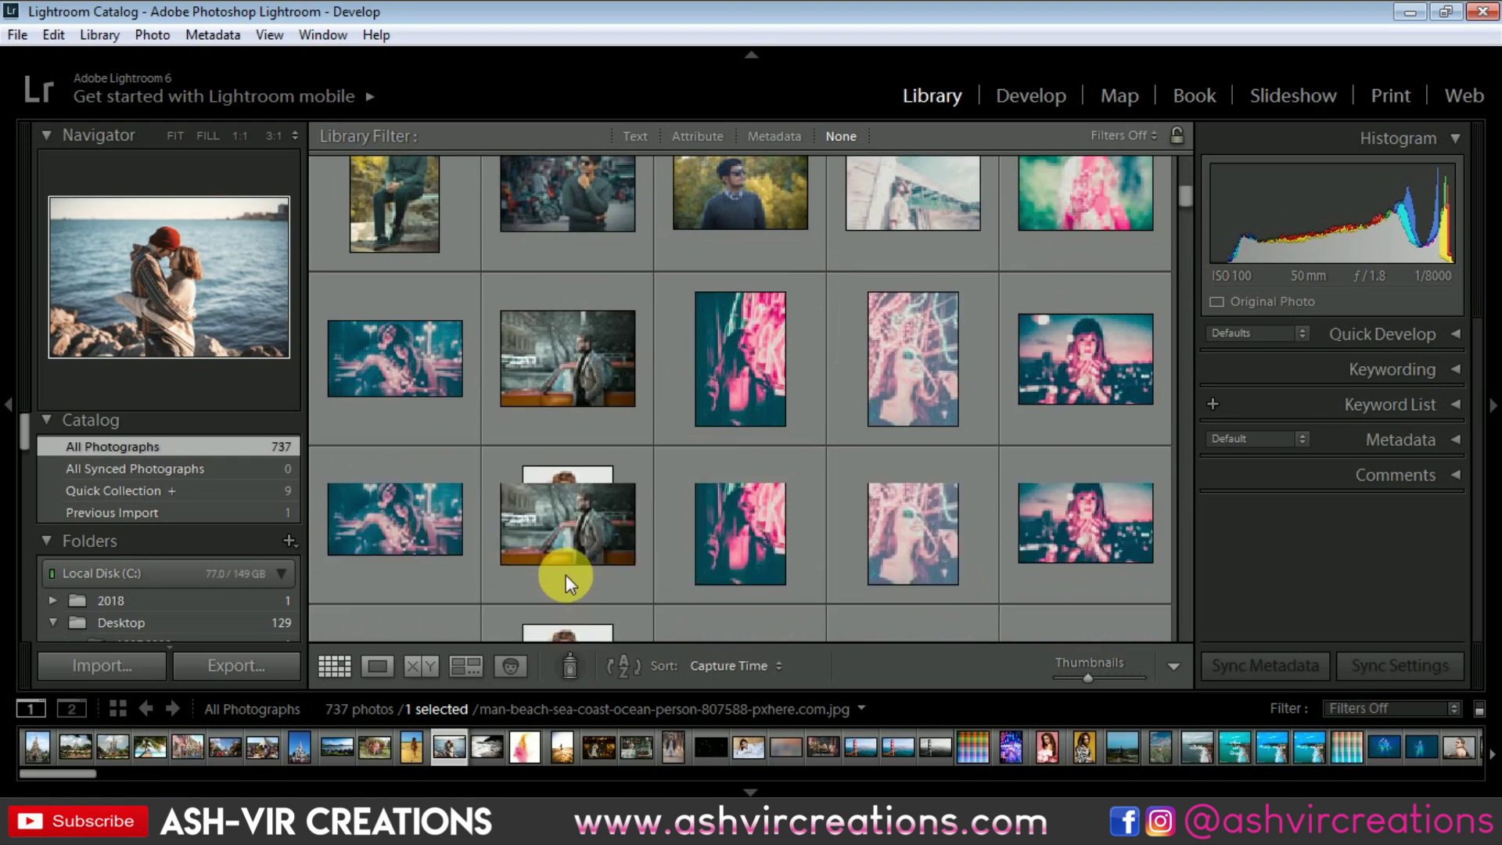
scroll(570, 571, "down", 15)
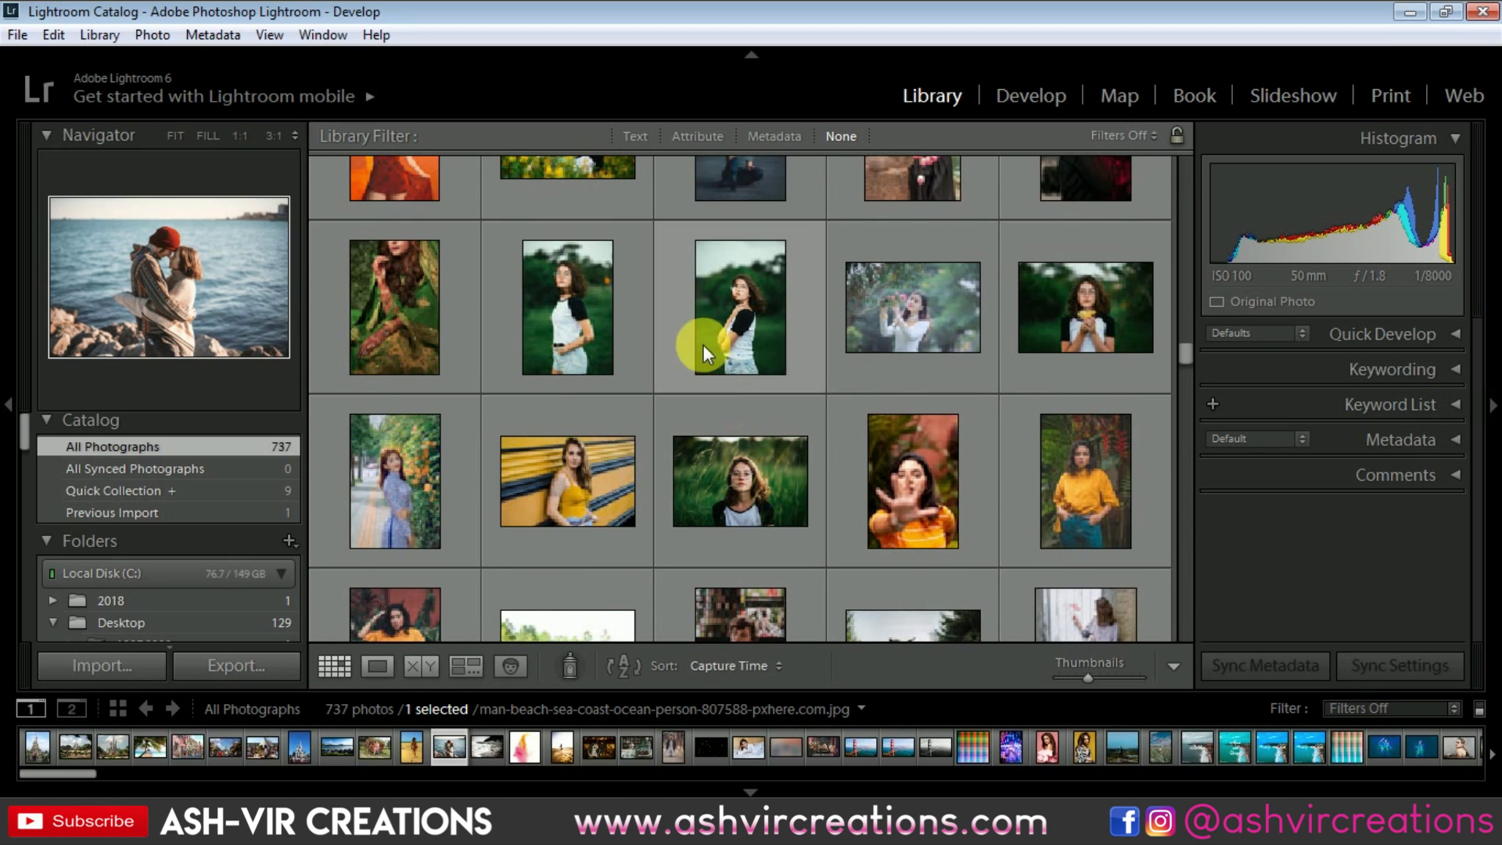
left_click(720, 468)
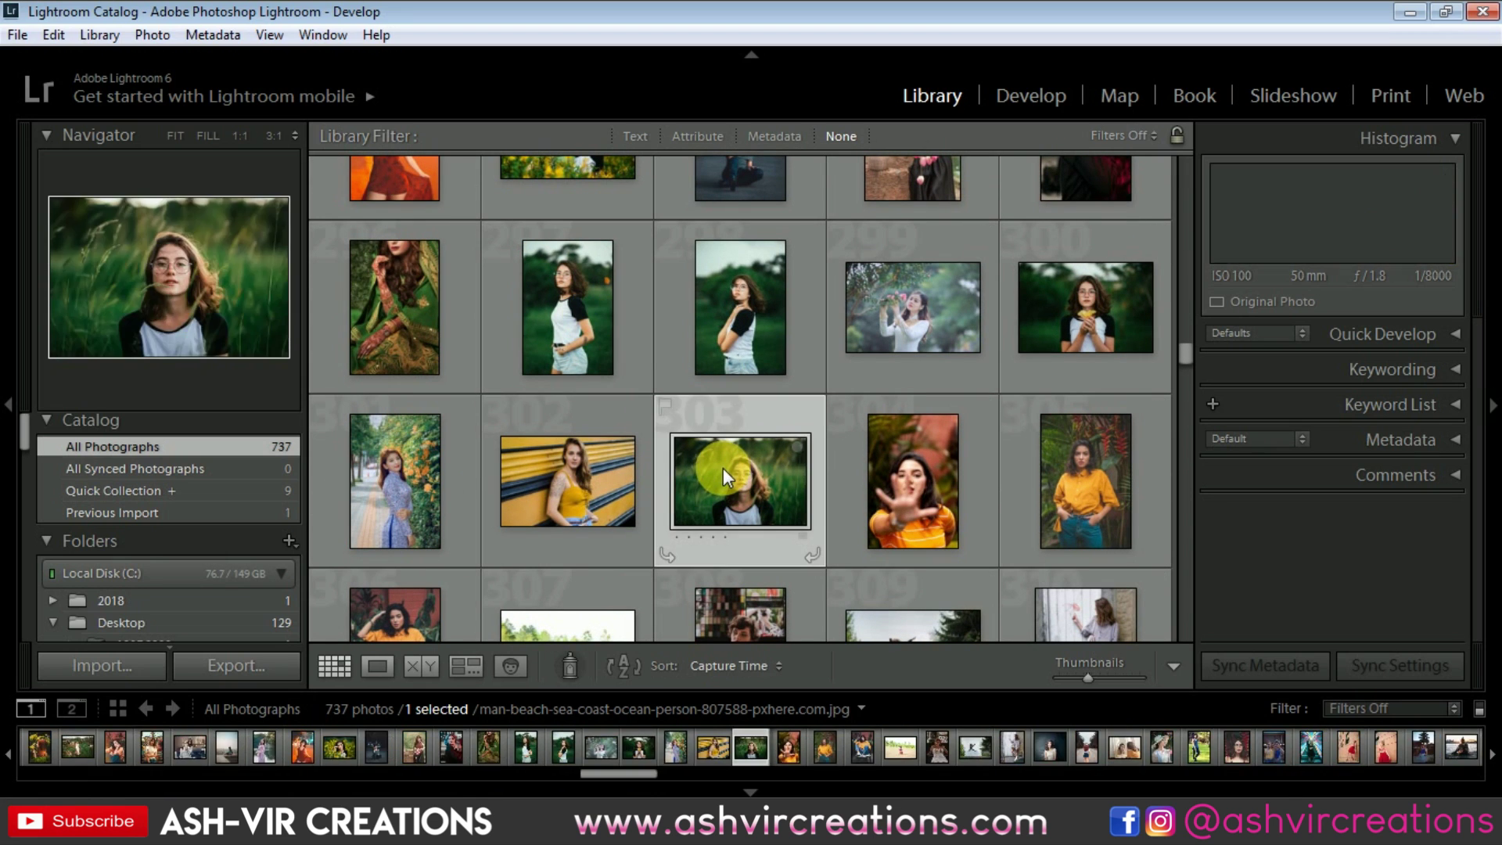
scroll(723, 468, "down", 3)
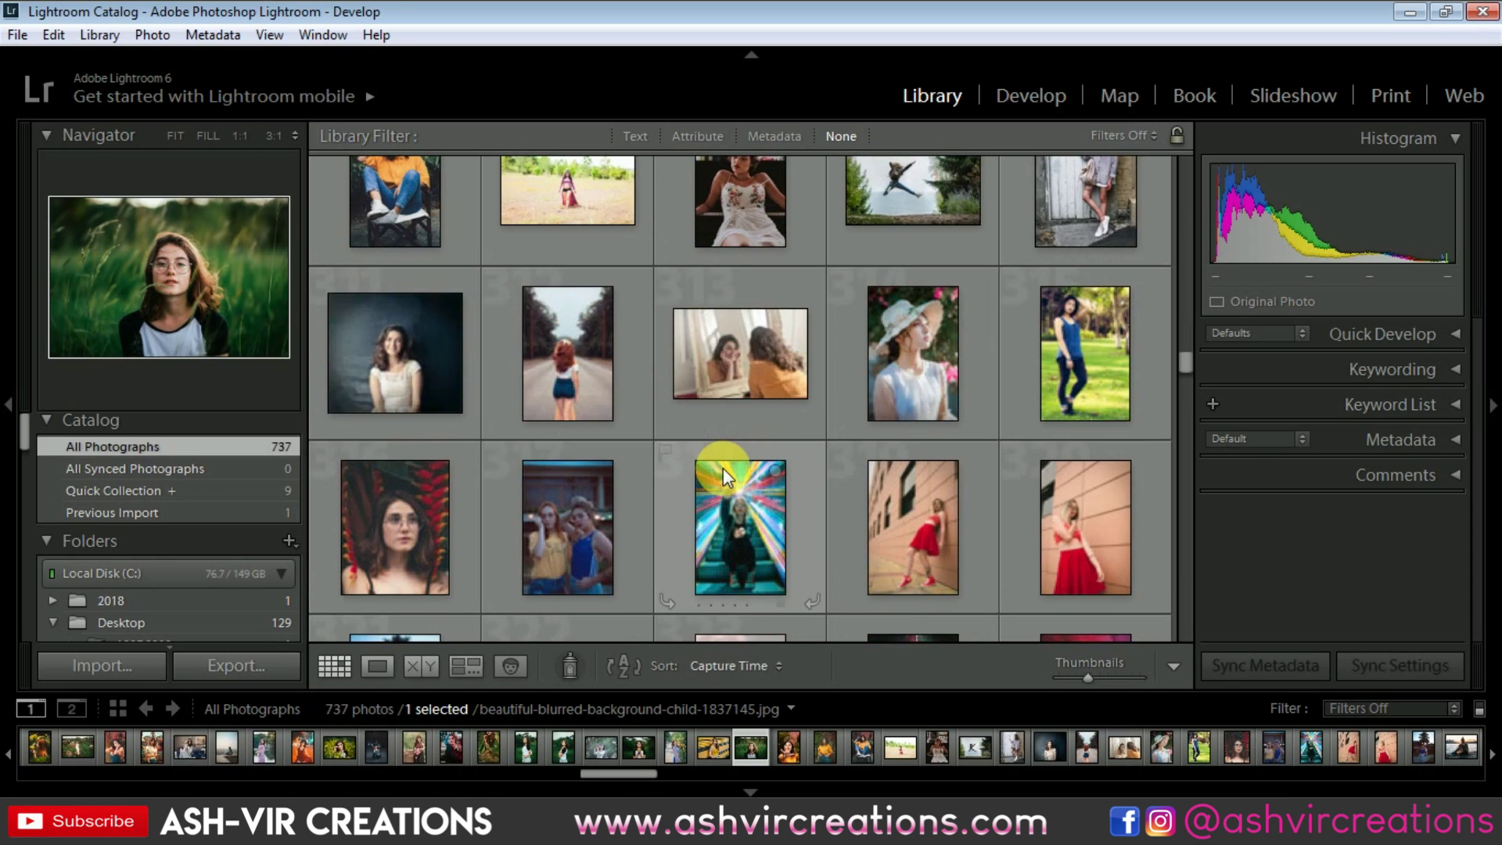
scroll(723, 468, "down", 2)
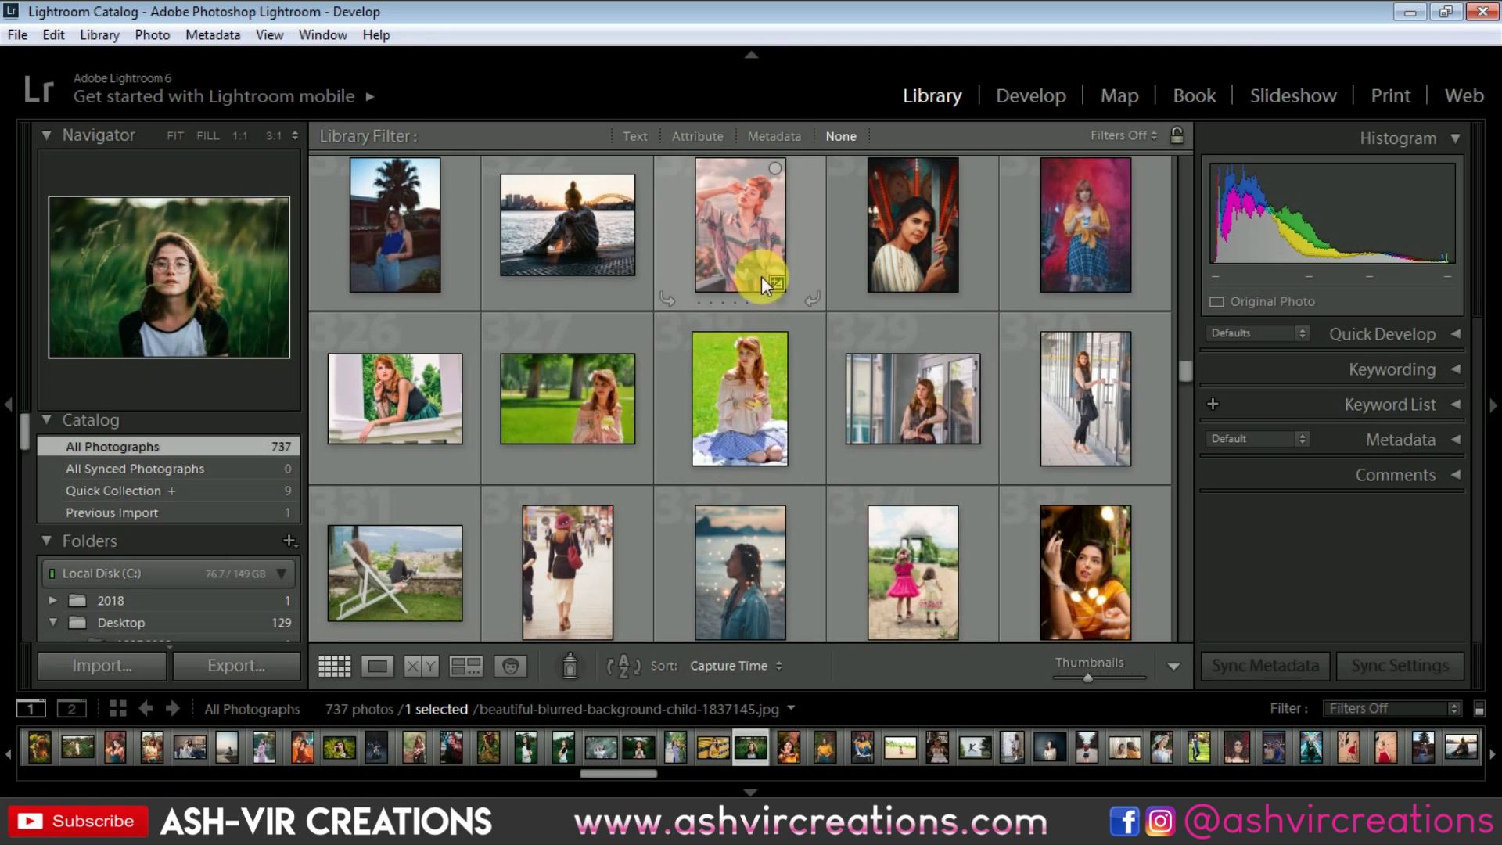
Apply the AVC-Pre-Wed a1 preset to the grass portrait in Develop and compare before and after at Fill zoom, returning to Fit
left_click(1031, 94)
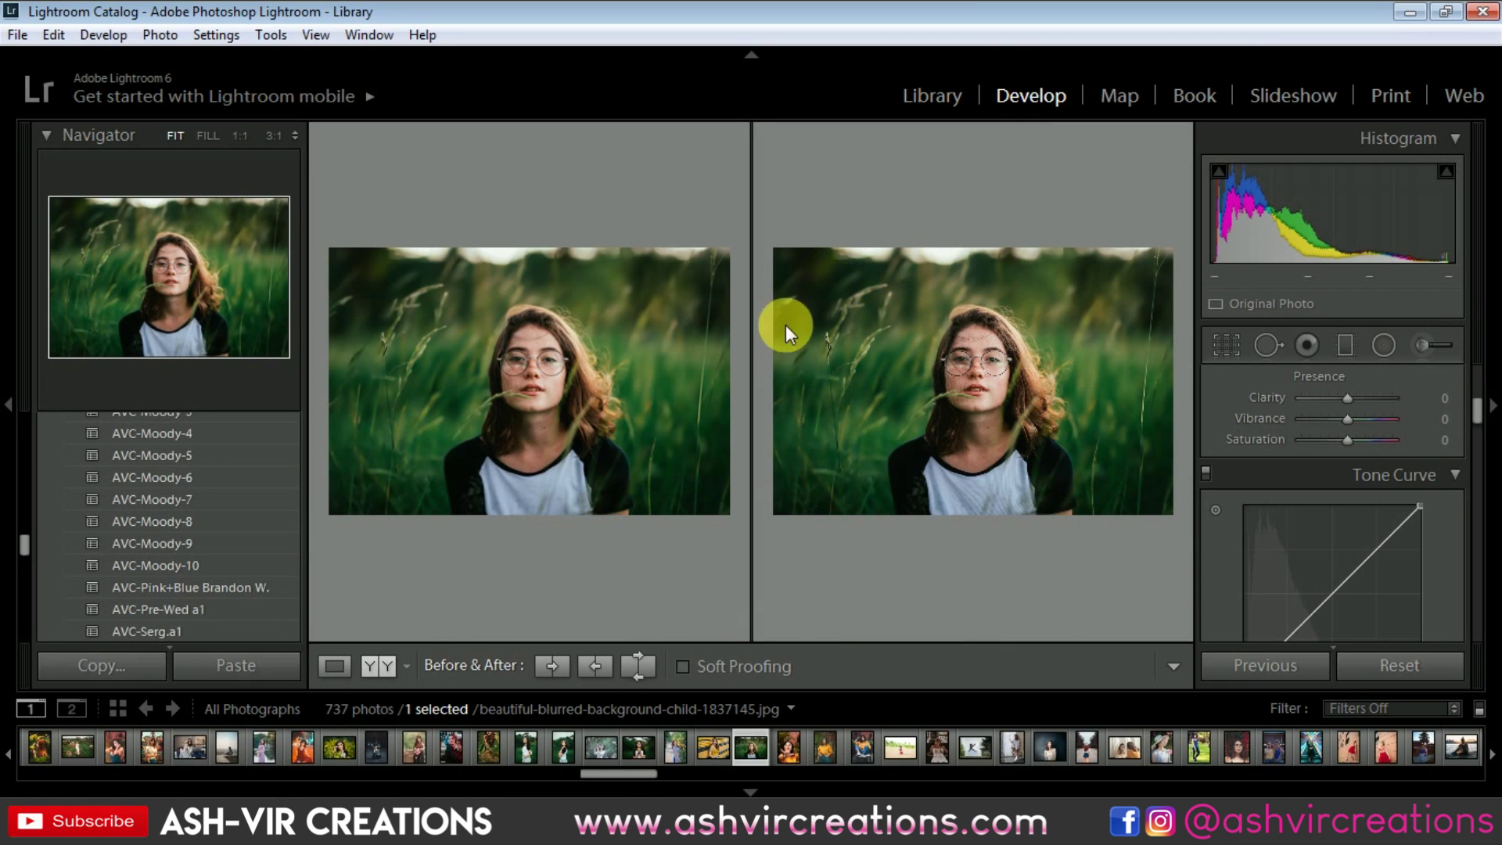
left_click(195, 607)
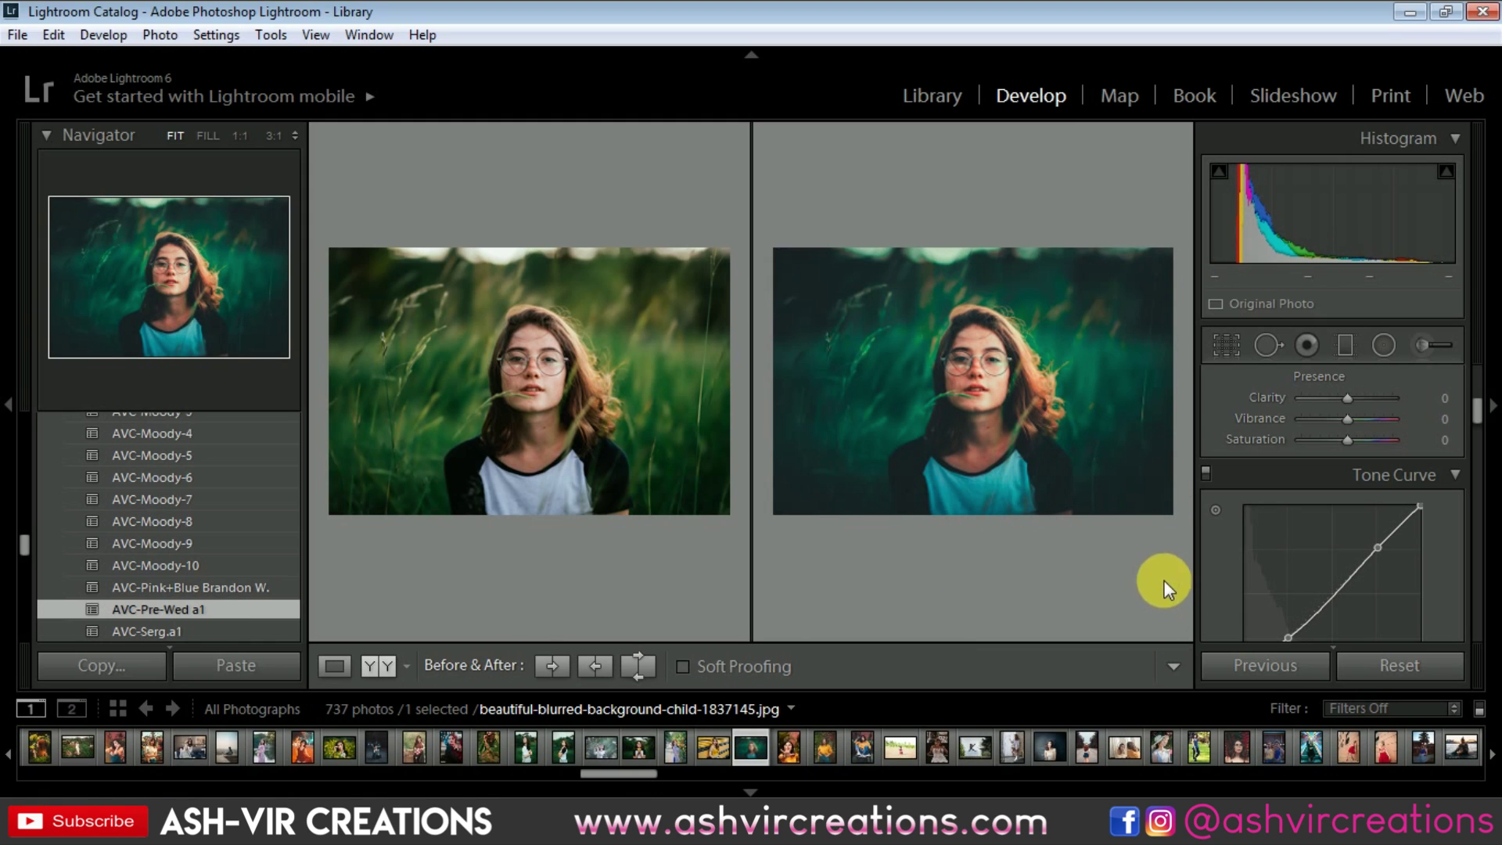
left_click(205, 136)
left_click_drag(992, 427, 1006, 412)
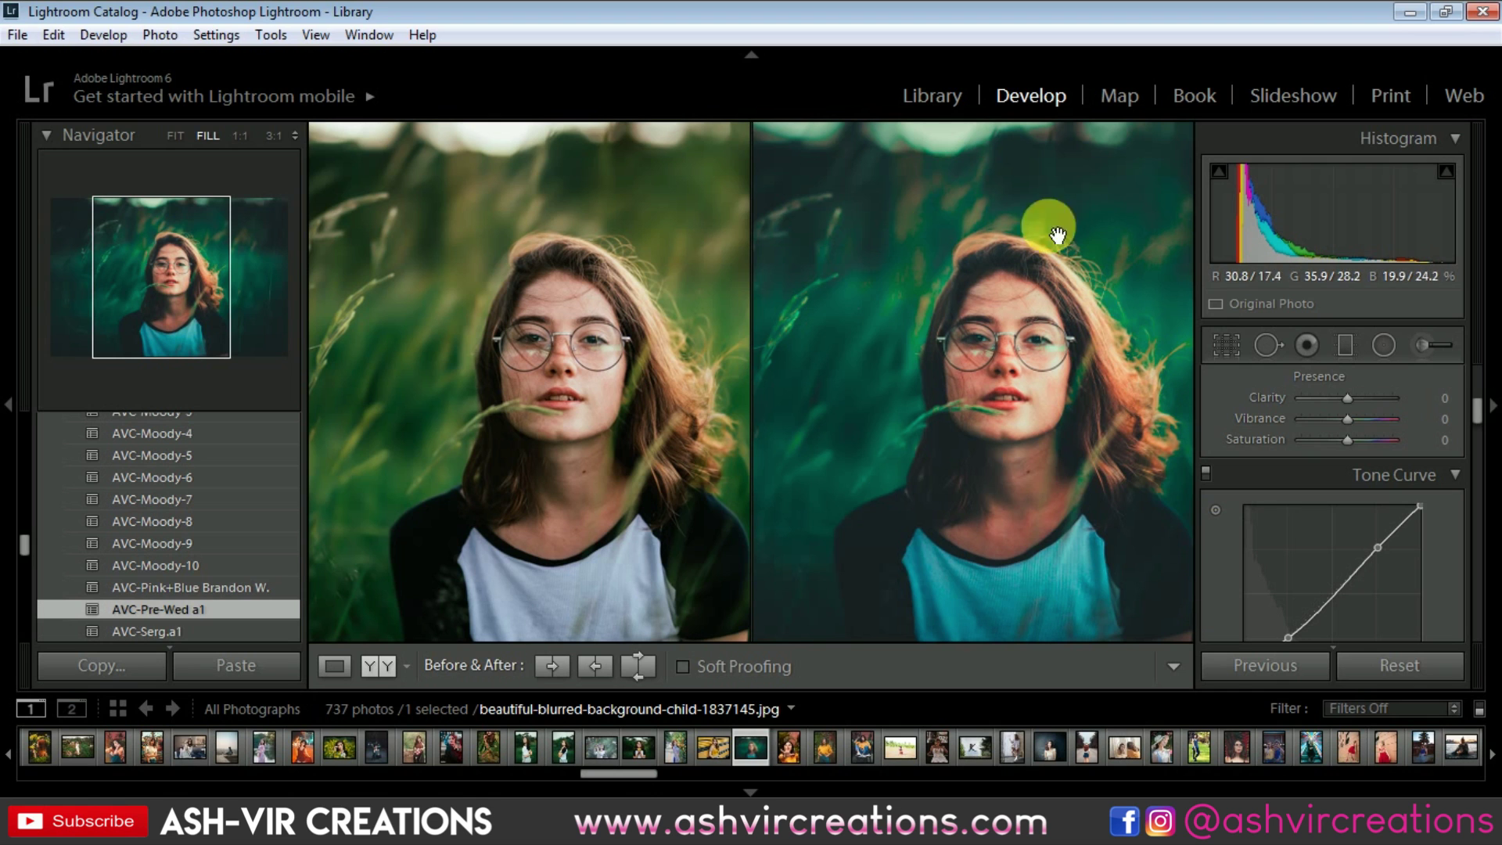
left_click_drag(1093, 345, 1046, 410)
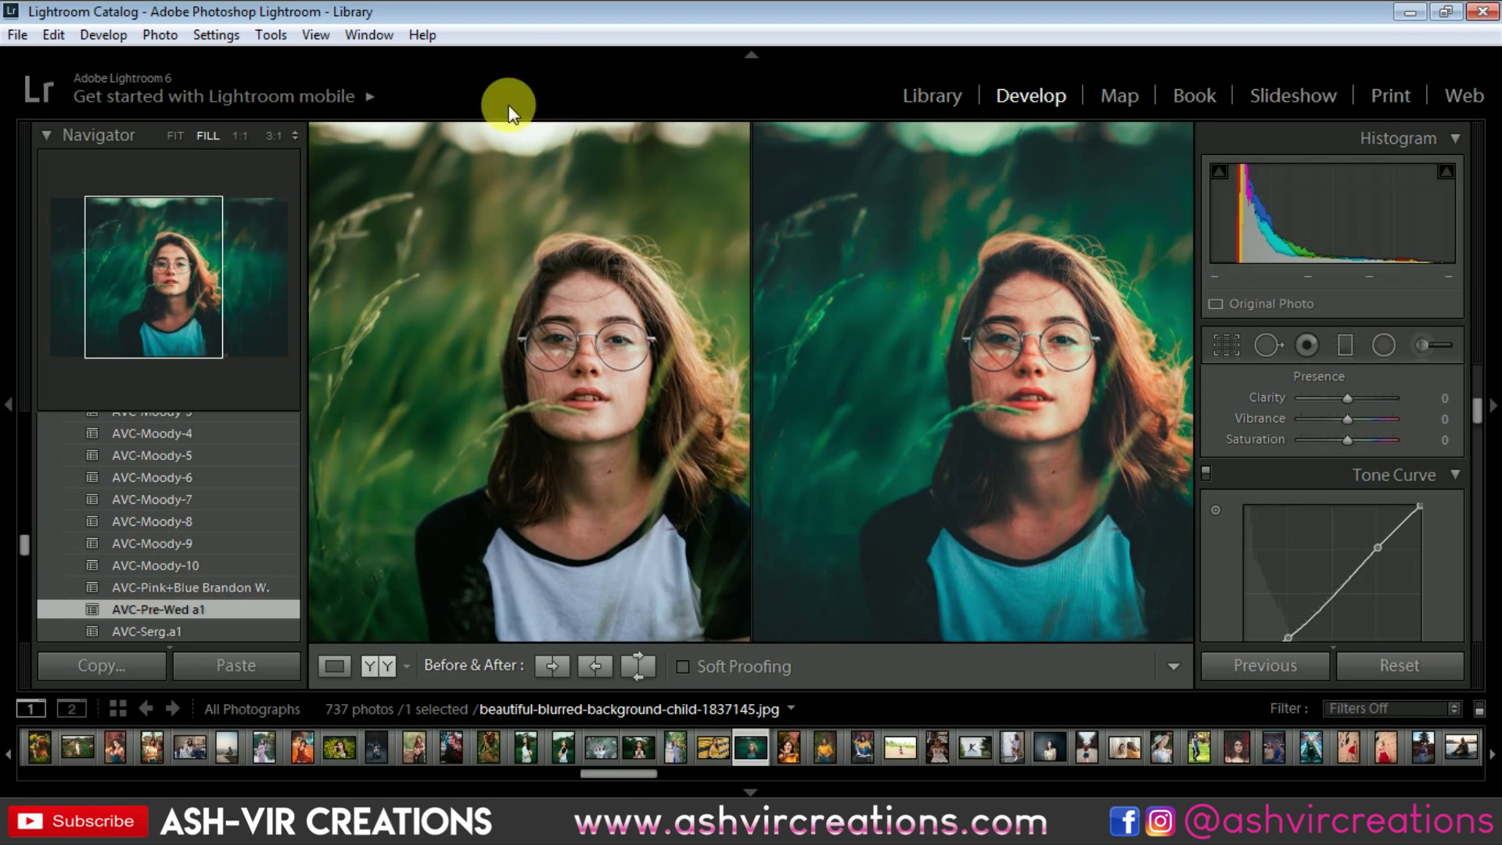
left_click(175, 136)
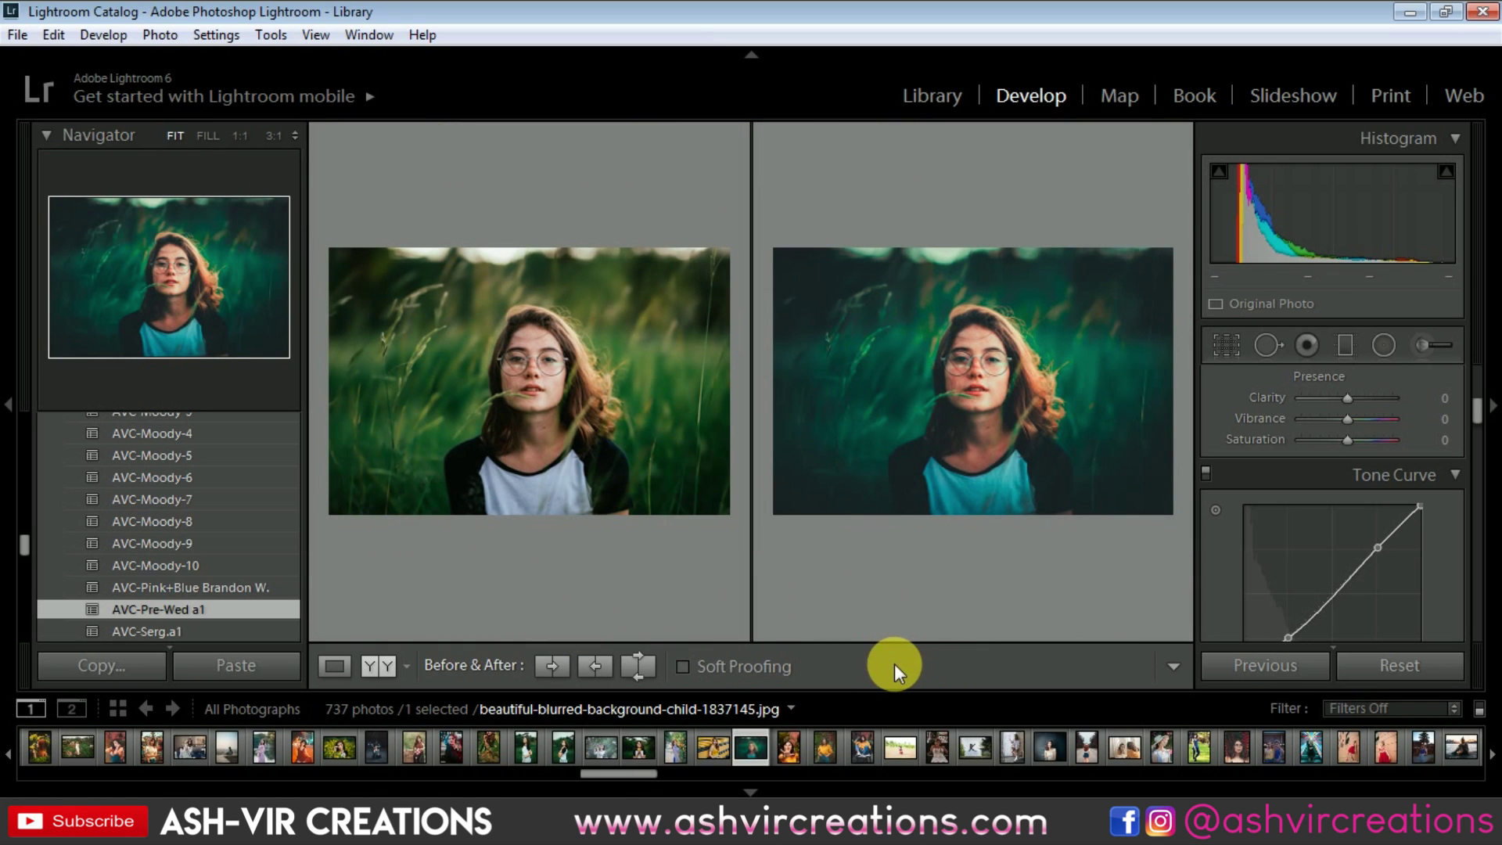
Apply the AVC-Pre-Wed a1 preset to the portrait of the woman in the yellow shirt and jeans
left_click(825, 744)
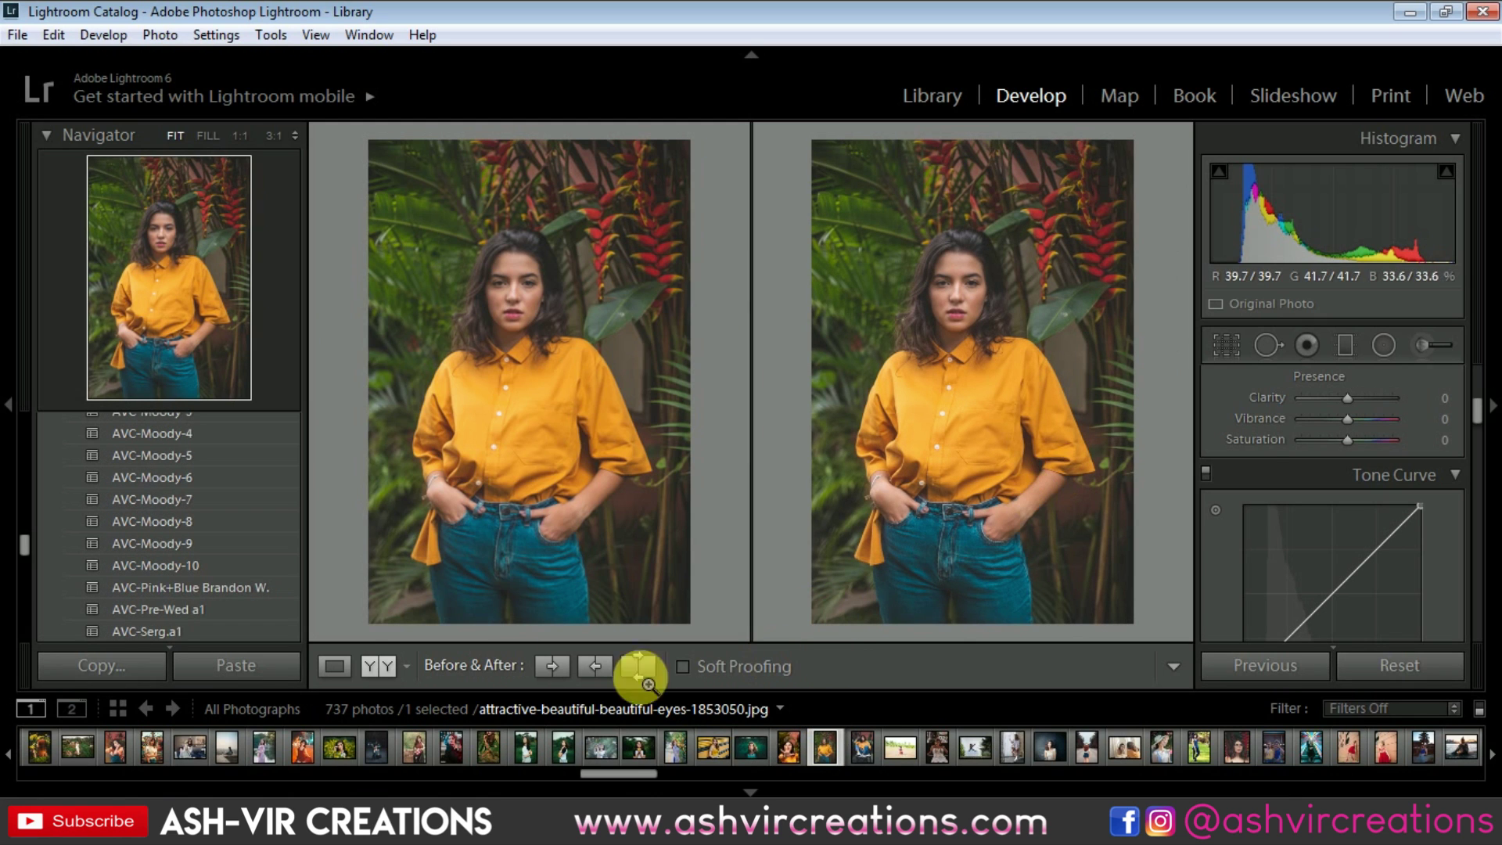
left_click(199, 614)
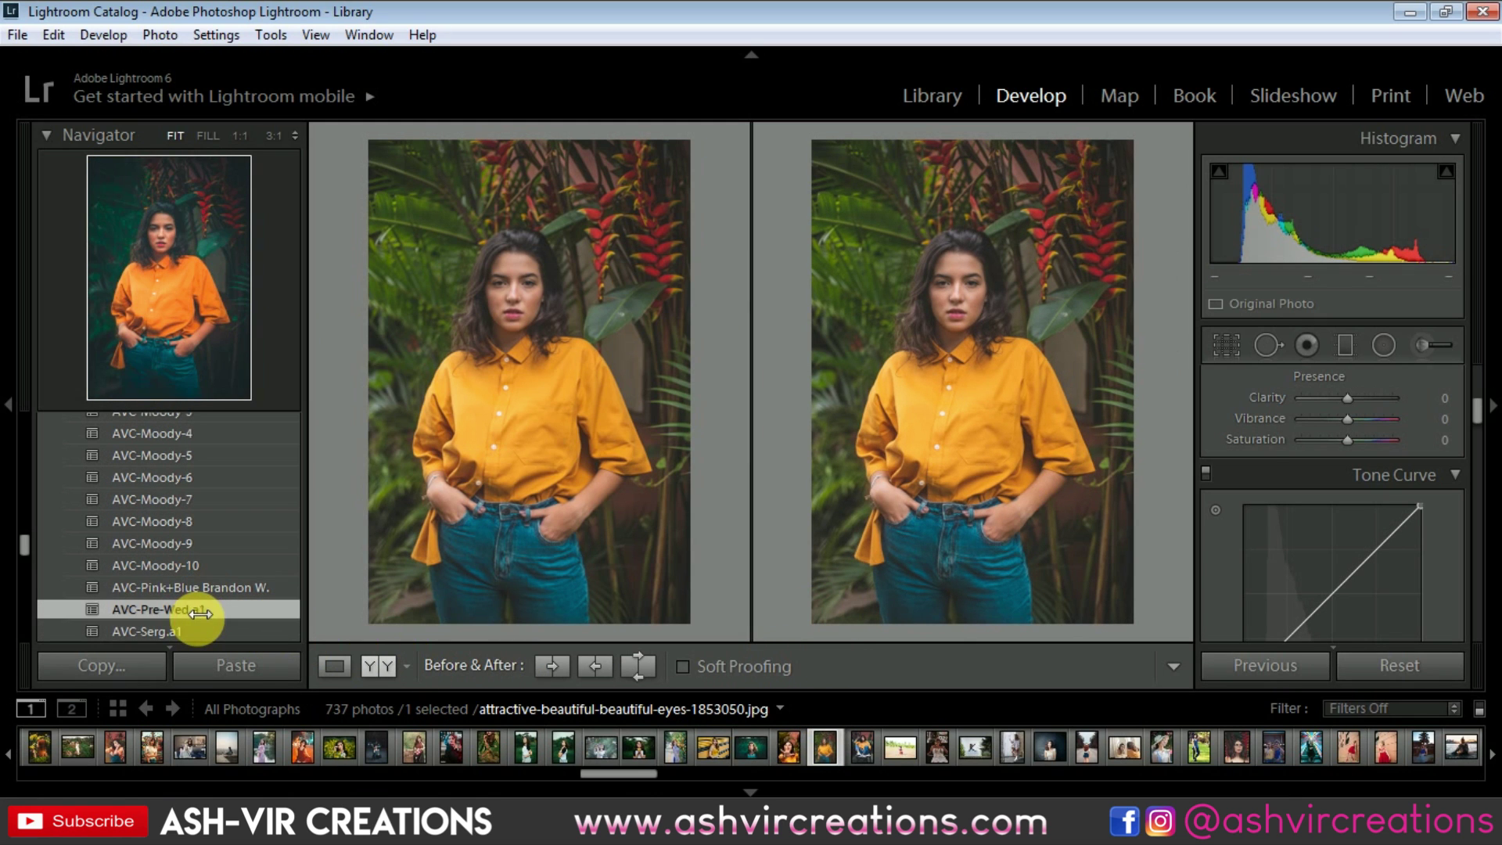